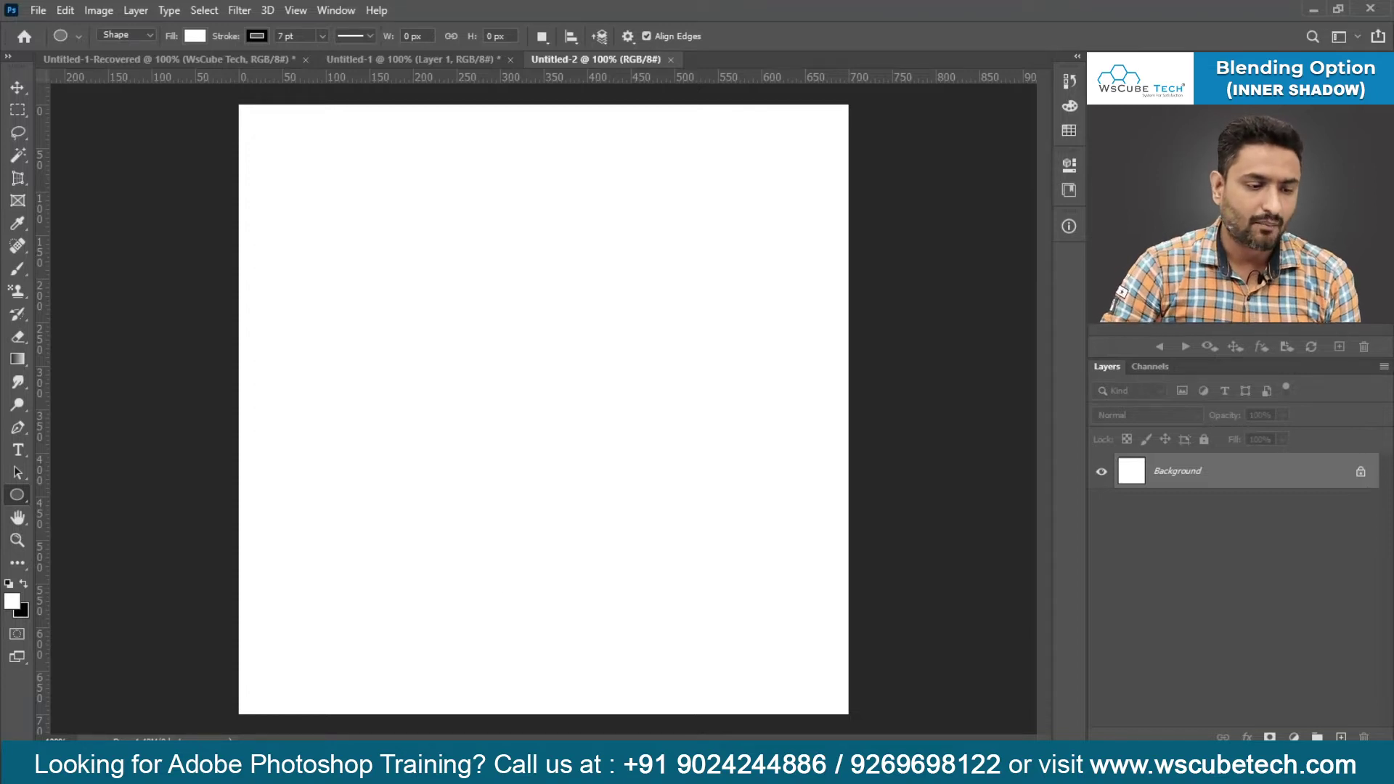
# Fill the Background layer with a bright cyan foreground color (#00d2ff).
pyautogui.click(10, 606)
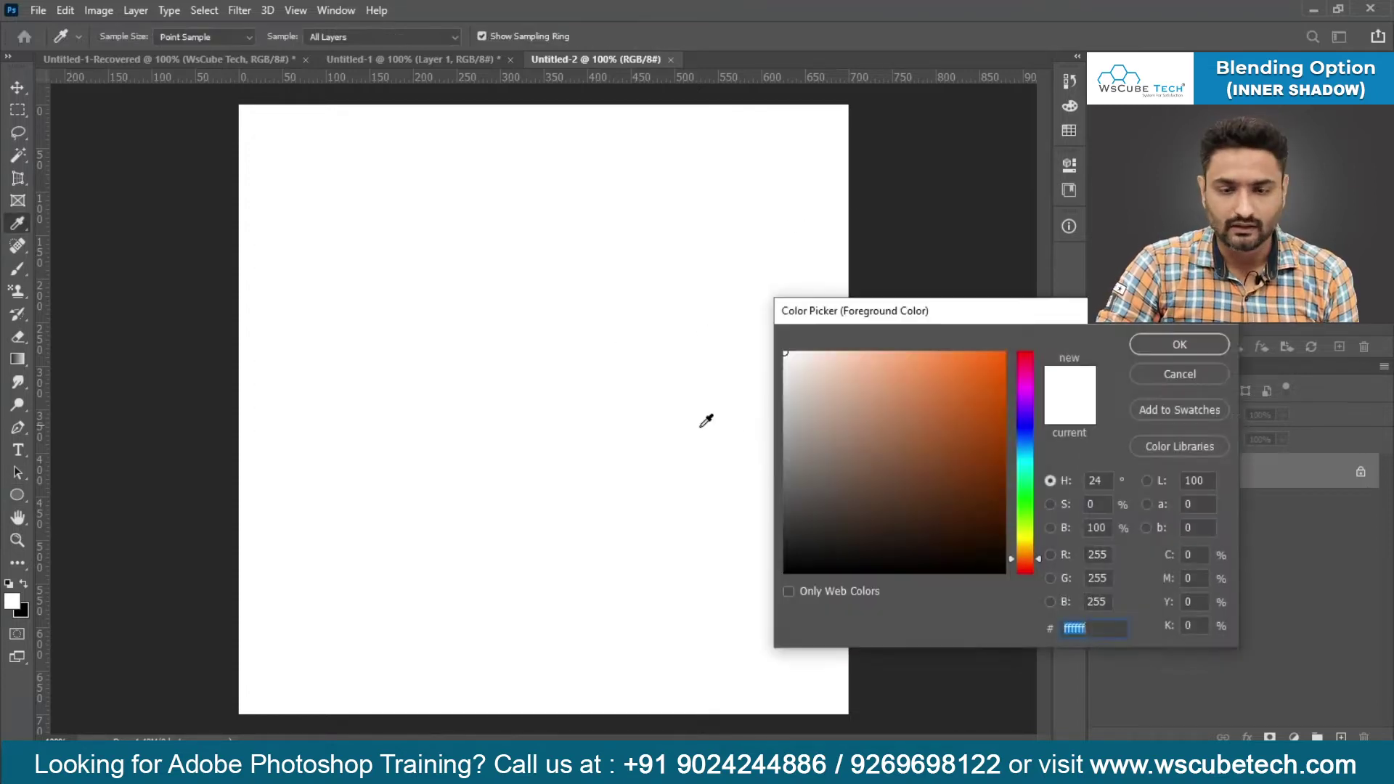
pyautogui.click(1027, 455)
pyautogui.moveTo(1027, 461); pyautogui.dragTo(1031, 456)
pyautogui.click(991, 365)
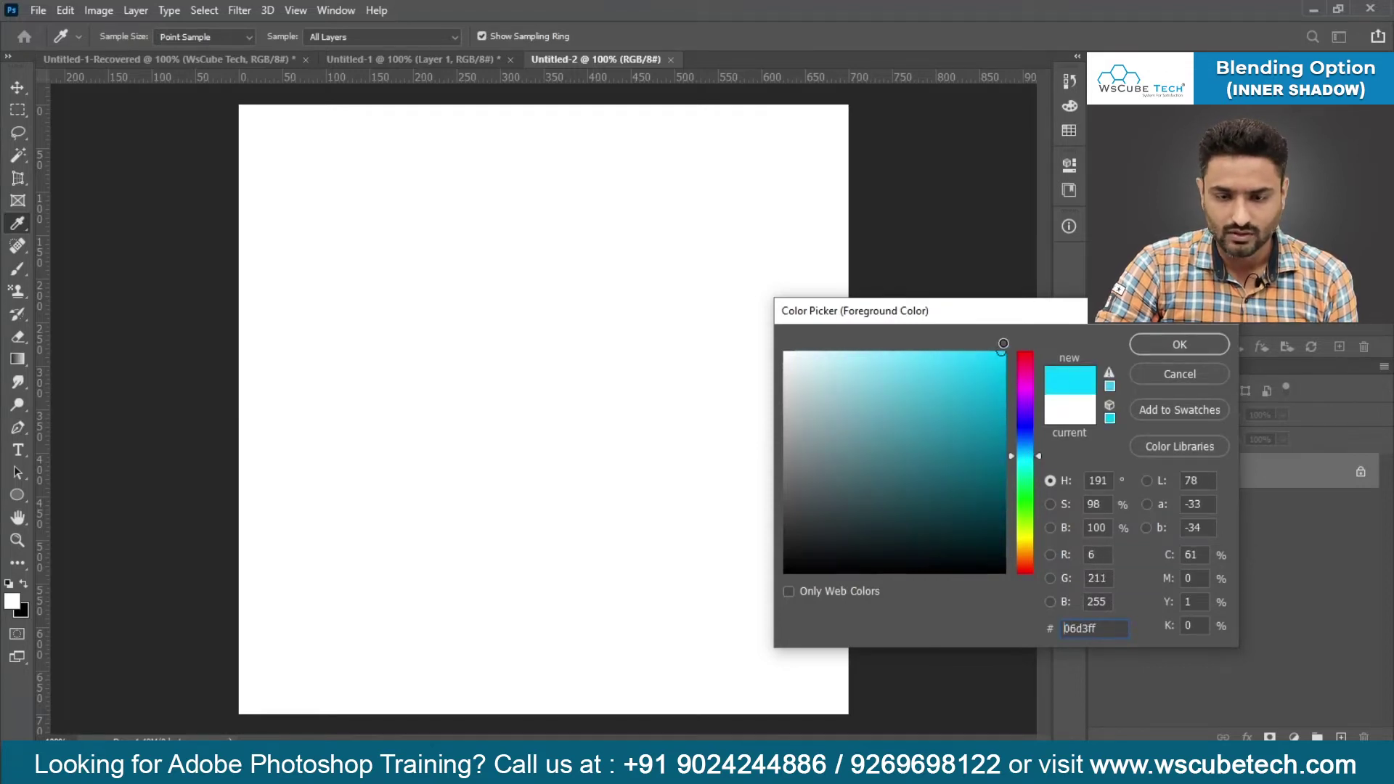
pyautogui.click(1165, 344)
pyautogui.hotkey('alt', 'BackSpace')
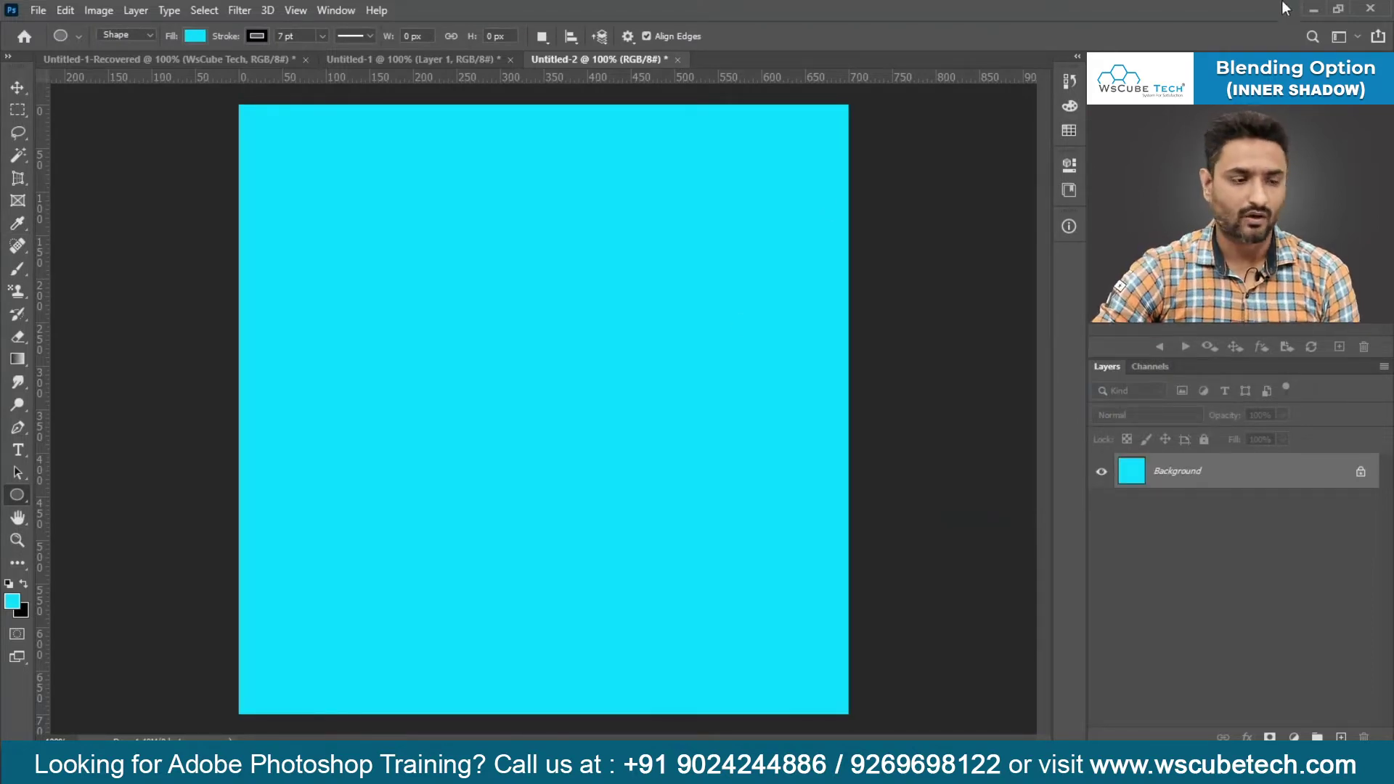
# Draw a circle about 247 px in diameter in the upper part of the canvas with the Ellipse tool and remove its stroke.
pyautogui.rightClick(17, 494)
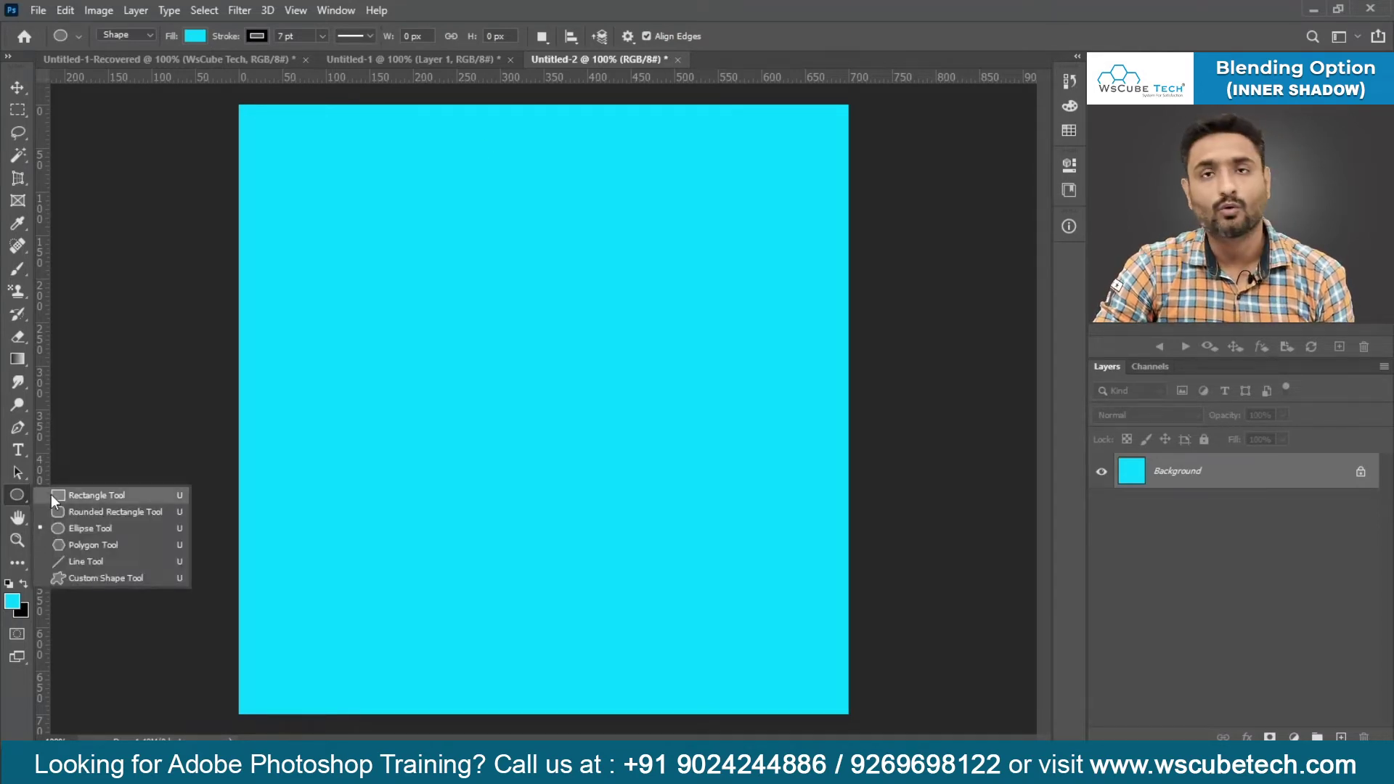
pyautogui.click(85, 530)
pyautogui.moveTo(378, 168)
pyautogui.mouseDown()
pyautogui.moveTo(582, 452)
pyautogui.moveTo(593, 492)
pyautogui.mouseUp()
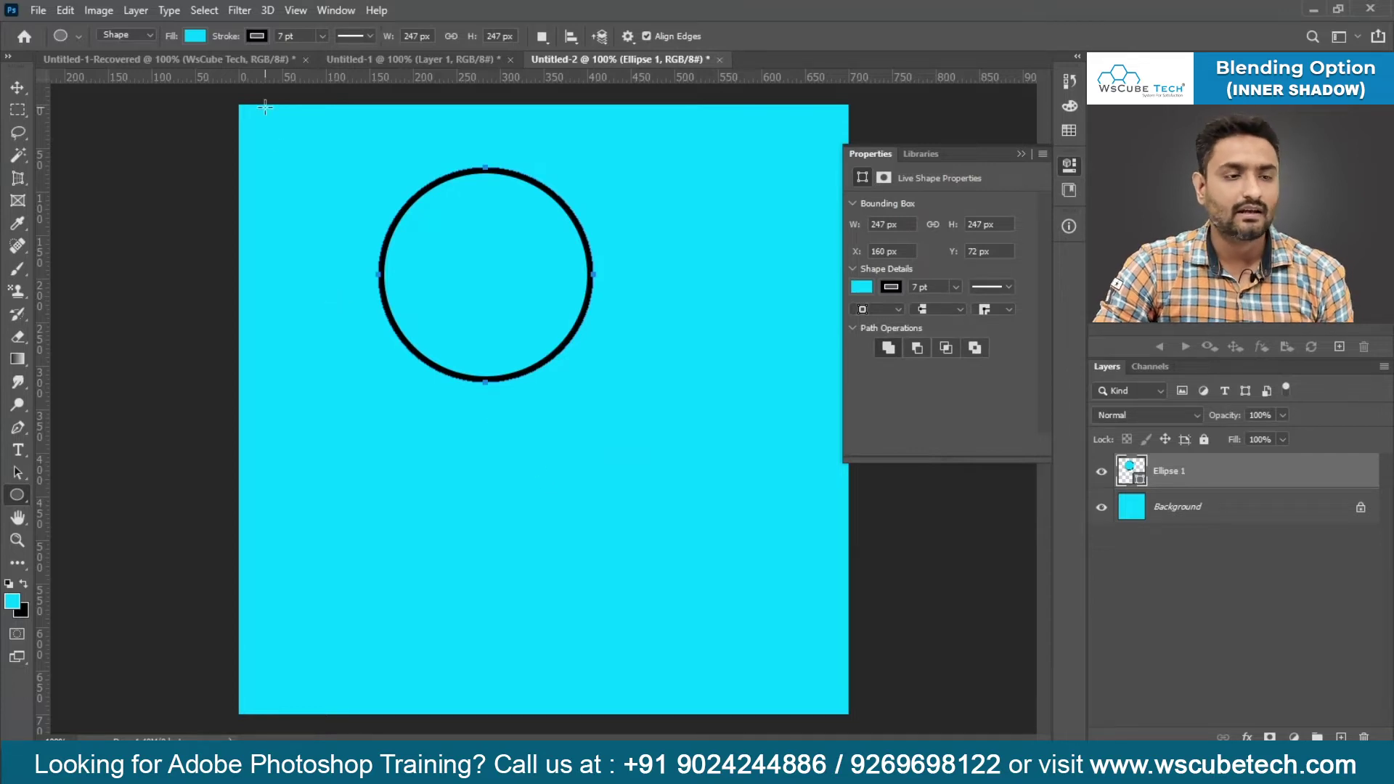
pyautogui.click(257, 36)
pyautogui.click(154, 70)
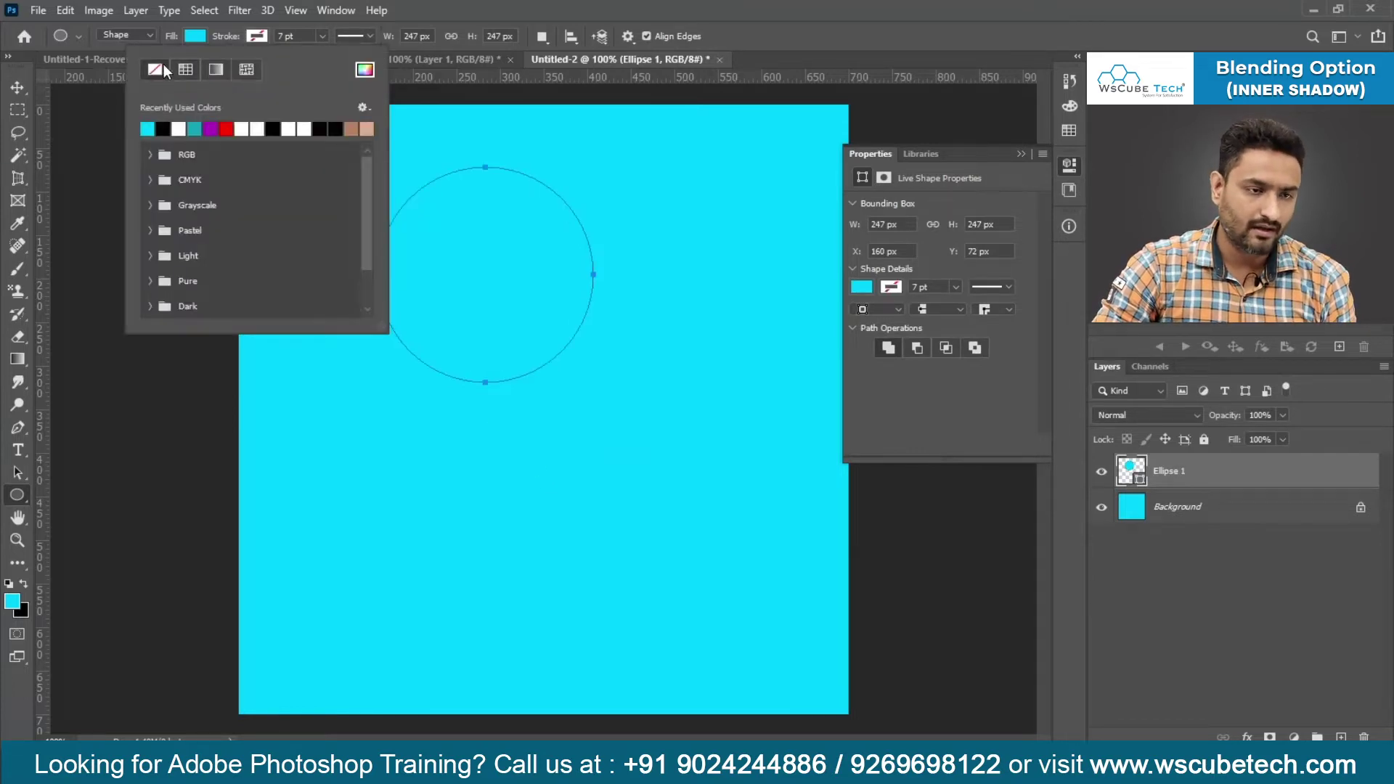
# Set the circle's fill to a darker teal, #1187a0, and collapse the shape properties.
pyautogui.click(195, 38)
pyautogui.click(195, 38)
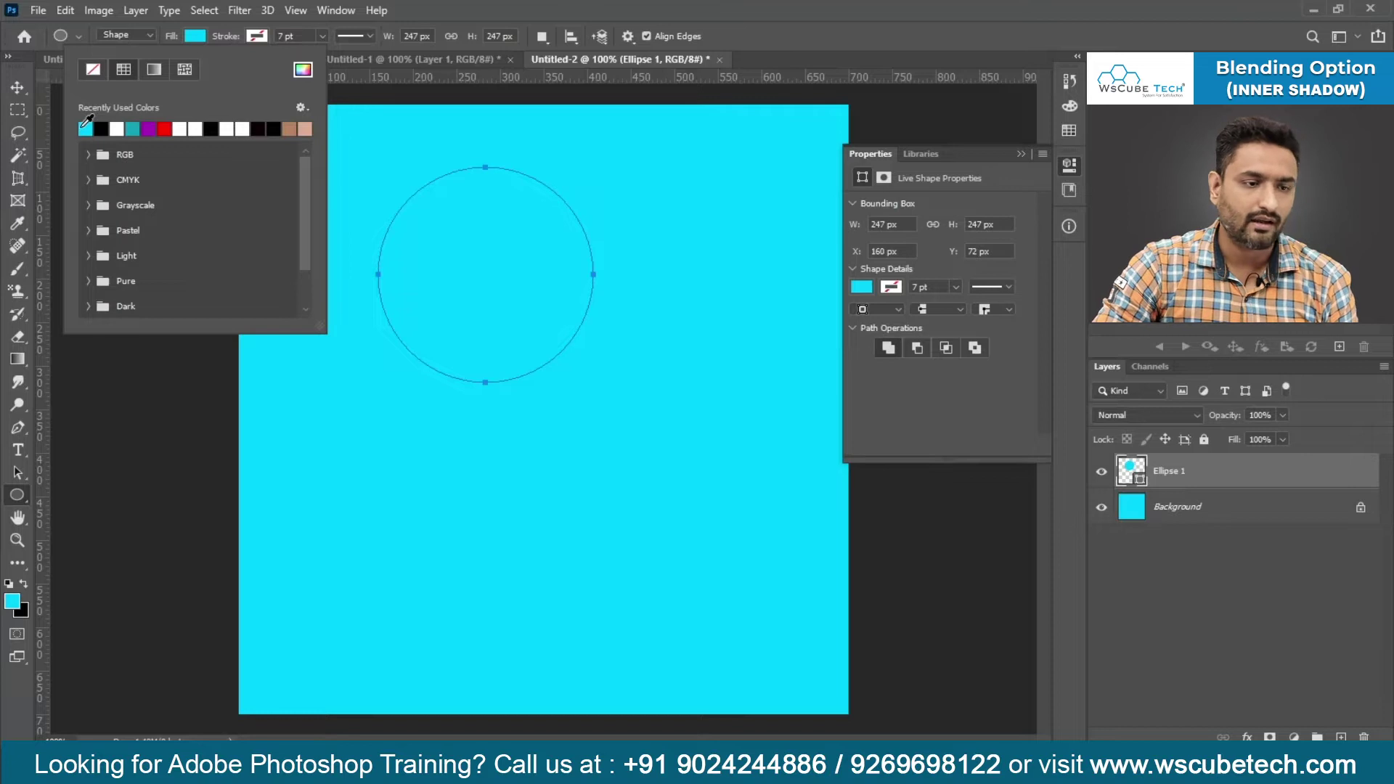
pyautogui.click(302, 70)
pyautogui.click(14, 602)
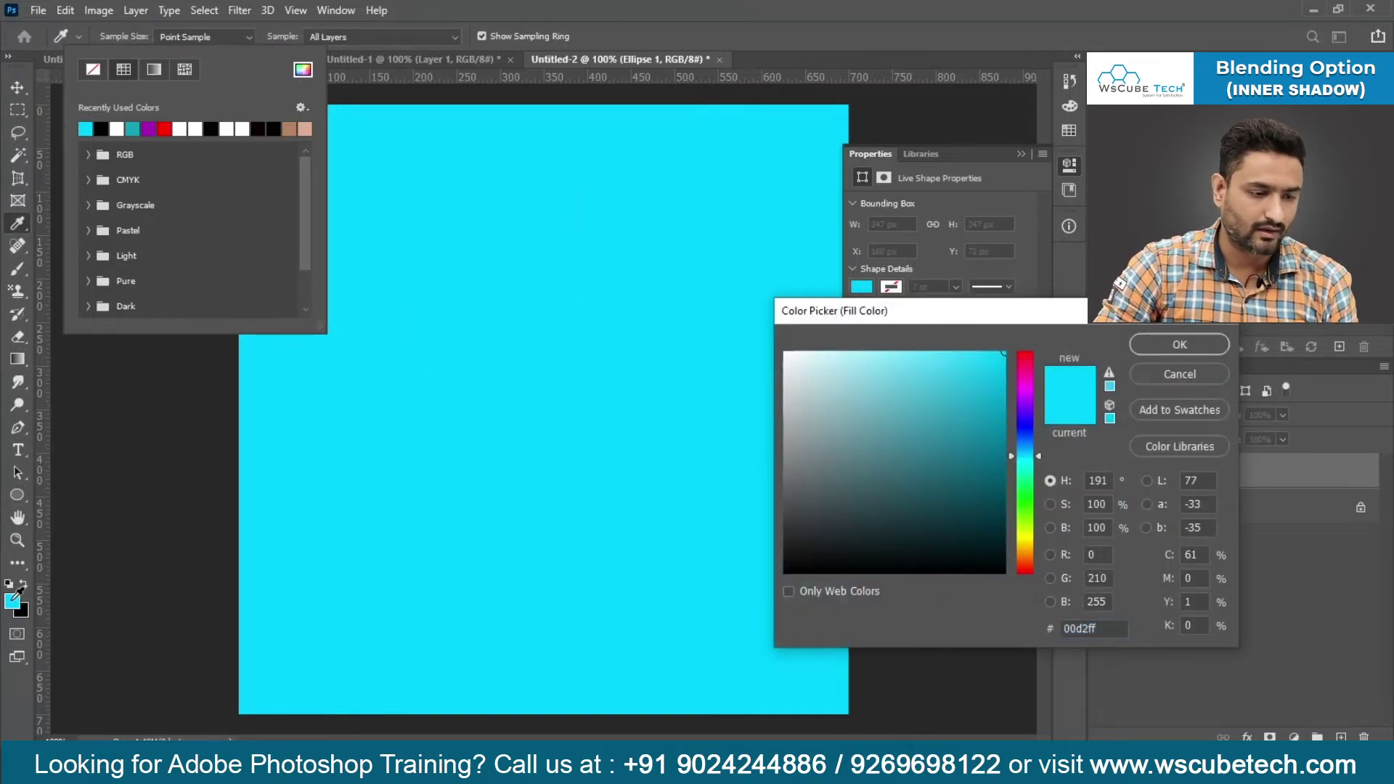
pyautogui.moveTo(998, 353)
pyautogui.mouseDown()
pyautogui.moveTo(1006, 405)
pyautogui.moveTo(982, 434)
pyautogui.mouseUp()
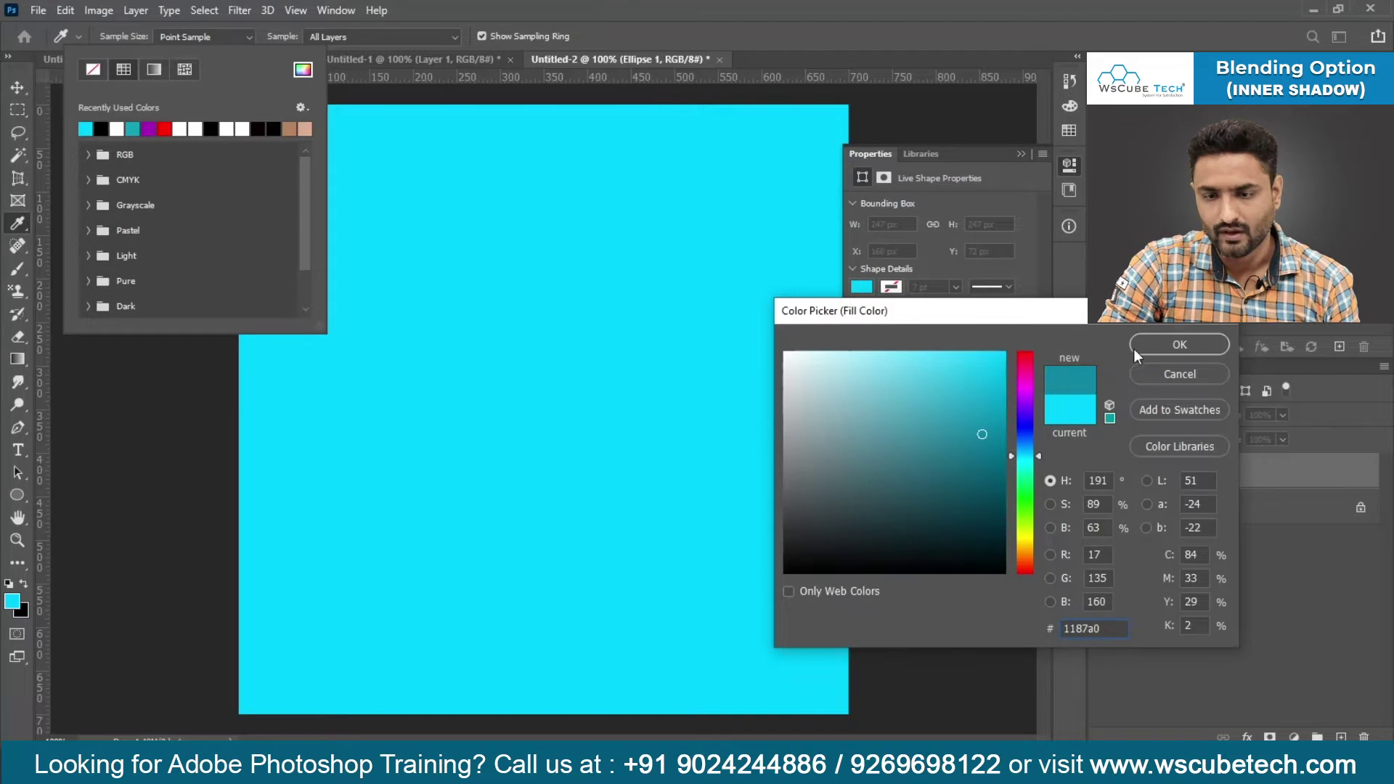
pyautogui.click(1138, 345)
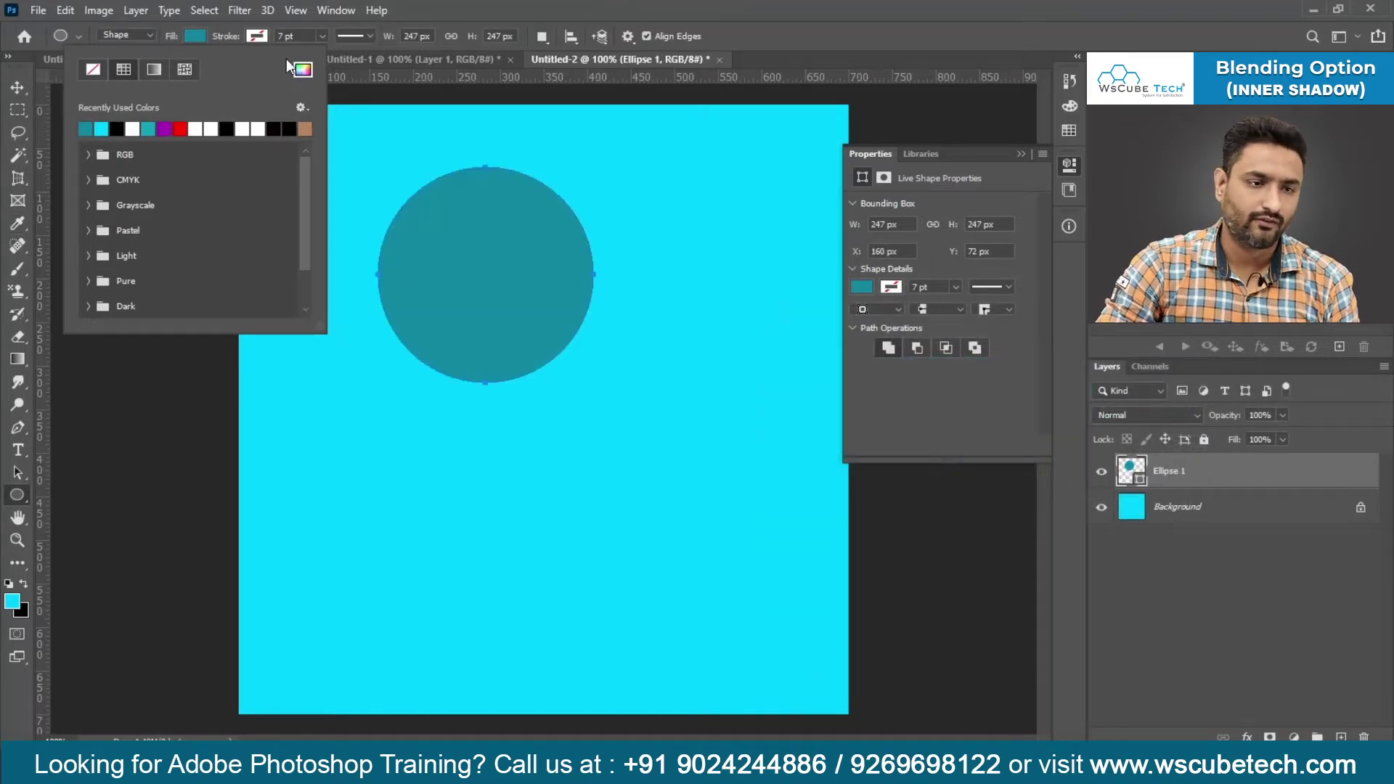
pyautogui.click(201, 38)
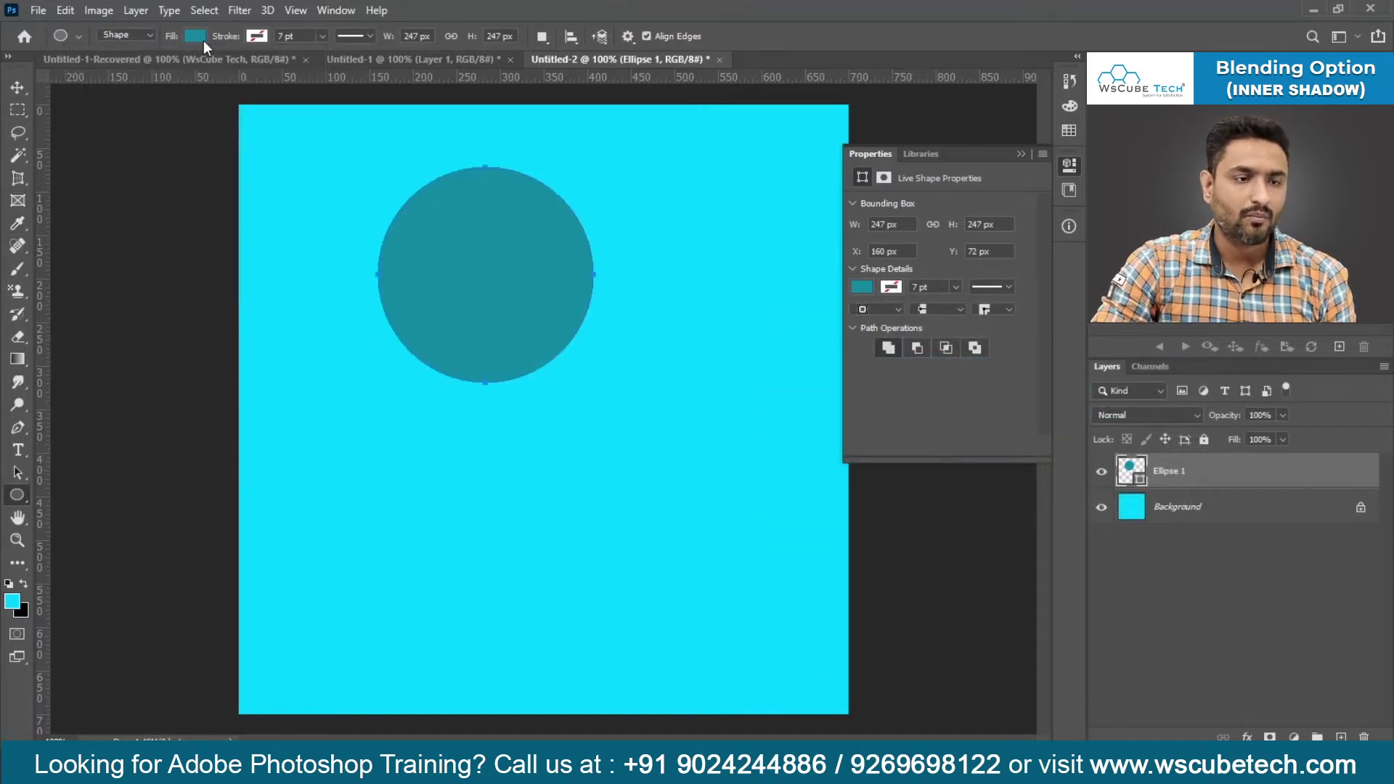
pyautogui.click(1022, 151)
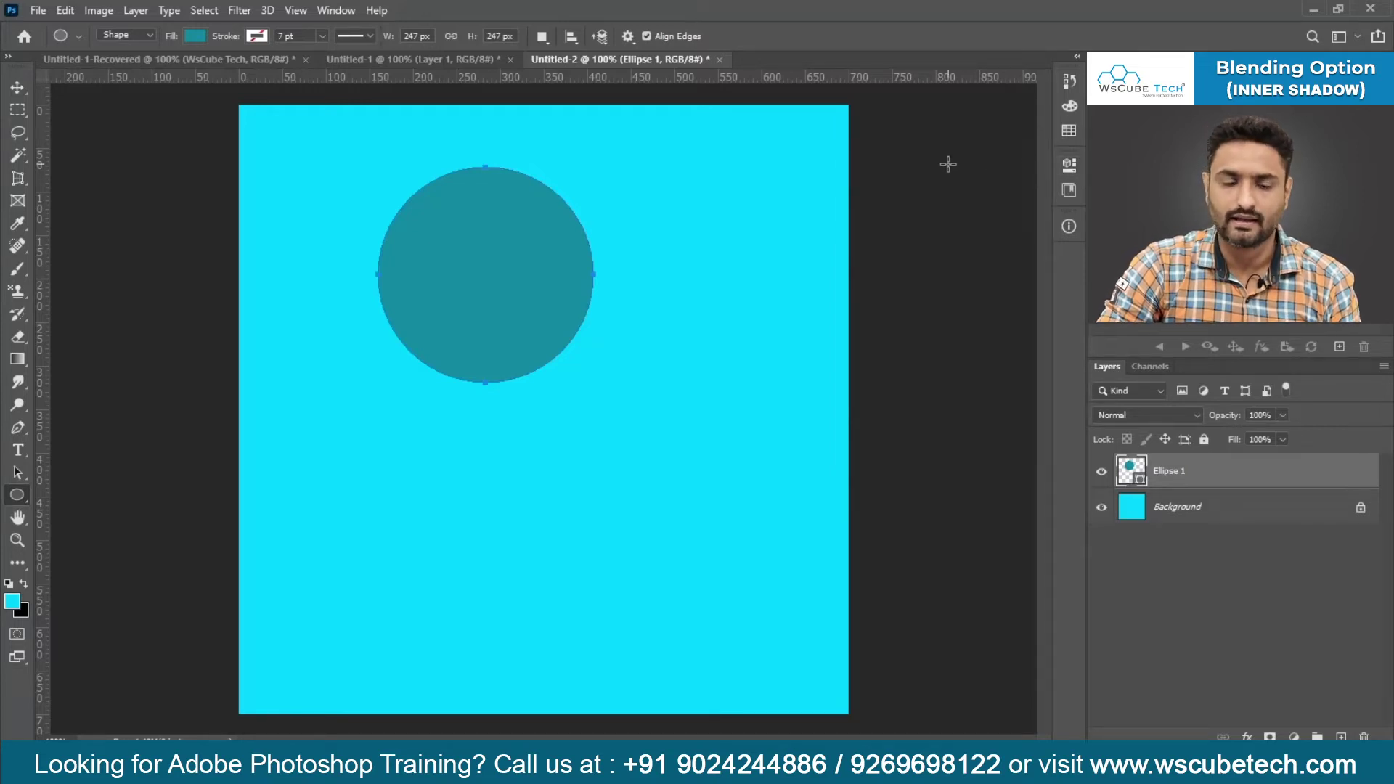
pyautogui.rightClick(1266, 474)
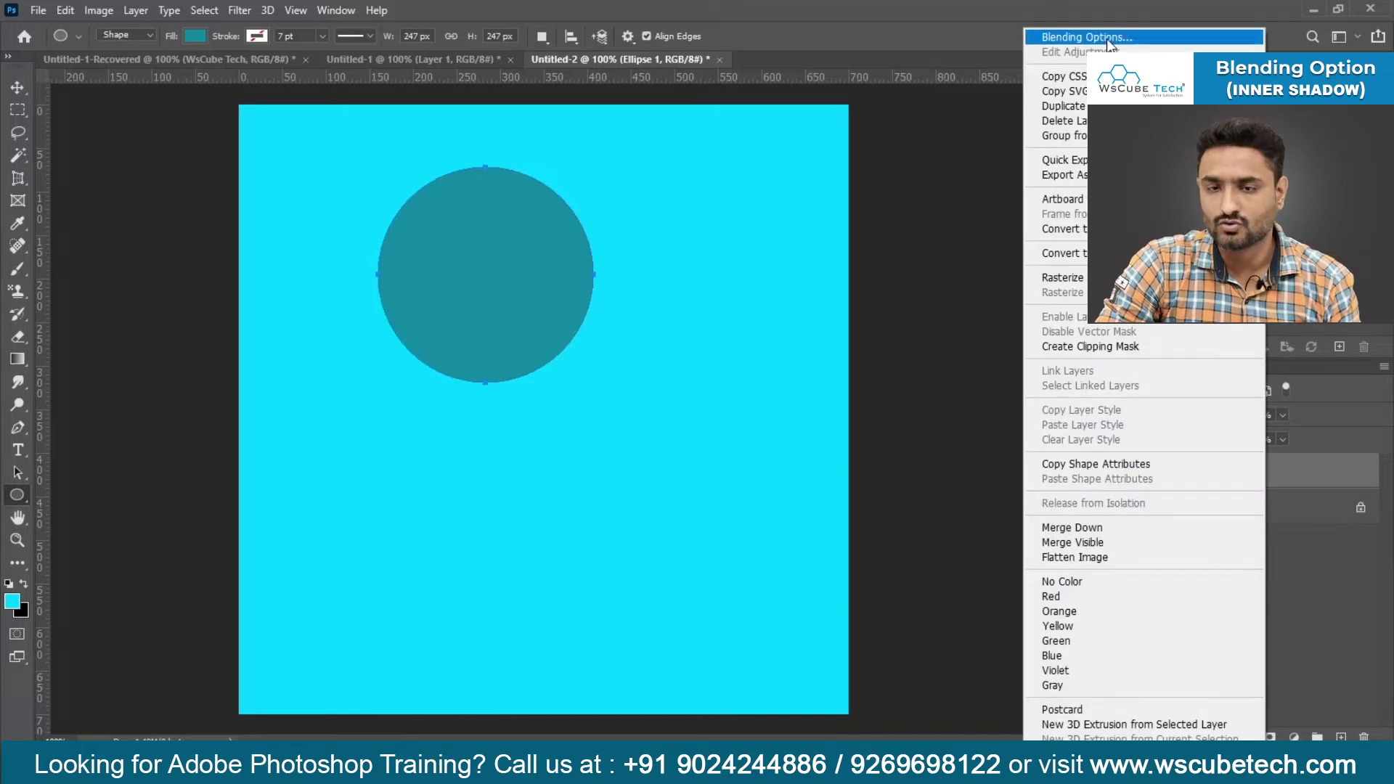
pyautogui.click(1313, 468)
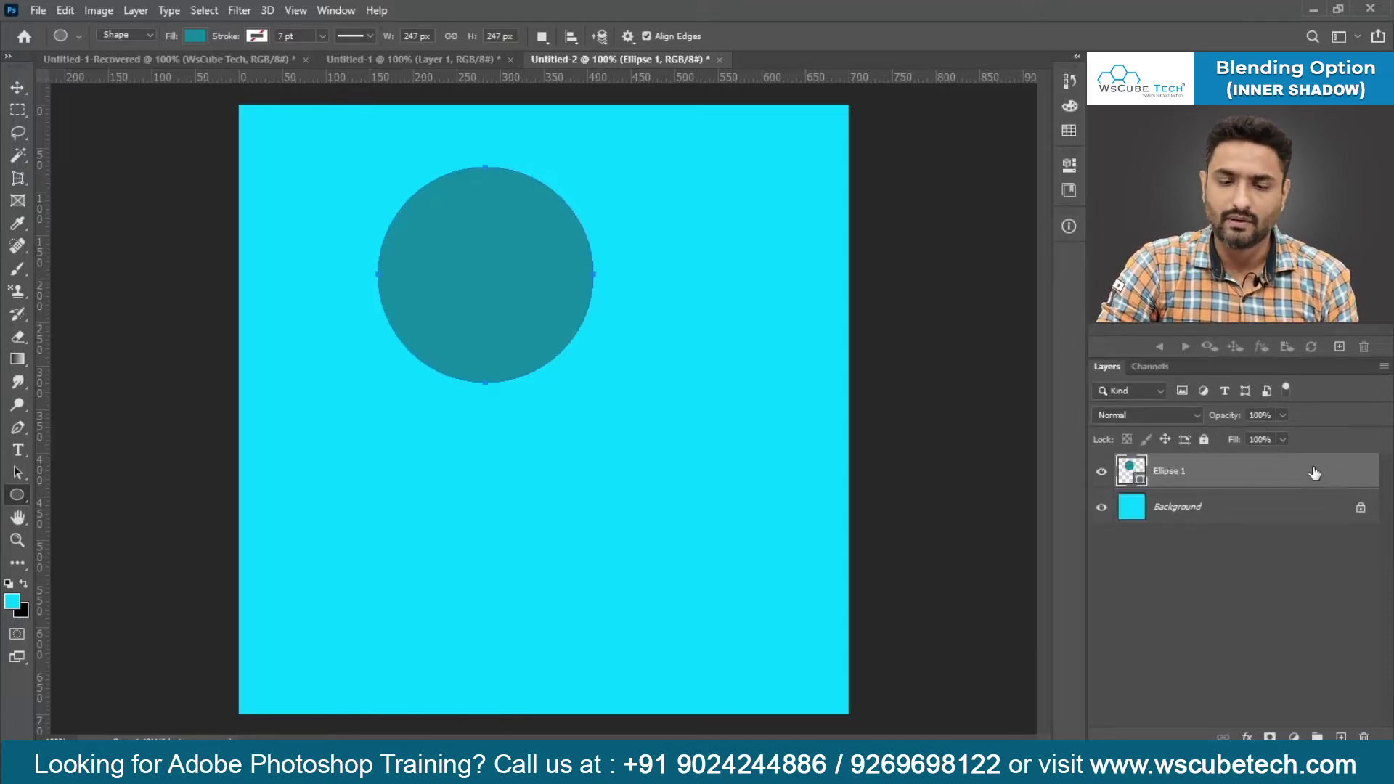
pyautogui.doubleClick(1313, 473)
pyautogui.moveTo(648, 286); pyautogui.dragTo(464, 411)
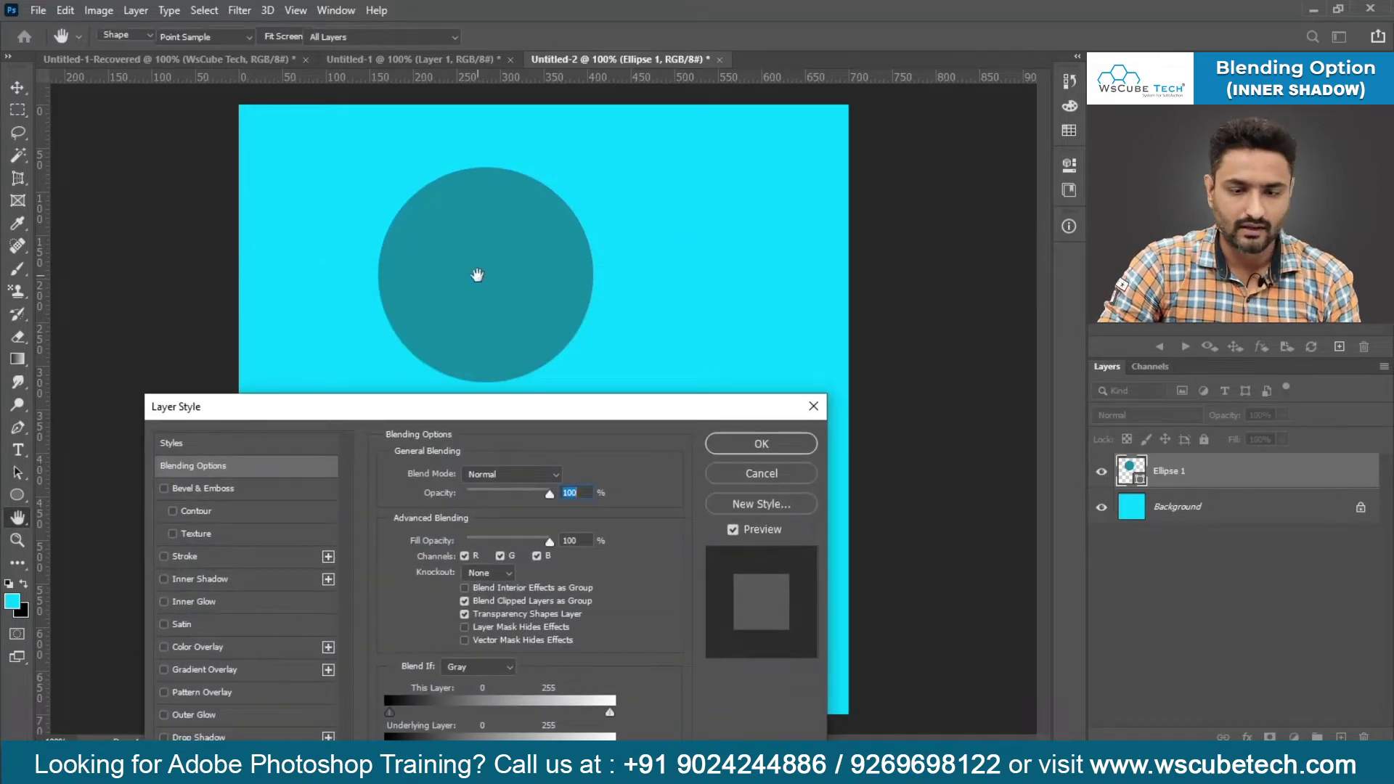
pyautogui.press('Escape')
# Move the circle toward the canvas's upper-left corner and enable an Inner Shadow effect on its layer, keeping the circle in view.
pyautogui.moveTo(499, 290); pyautogui.dragTo(399, 242)
pyautogui.doubleClick(1289, 482)
pyautogui.moveTo(513, 324); pyautogui.dragTo(592, 224)
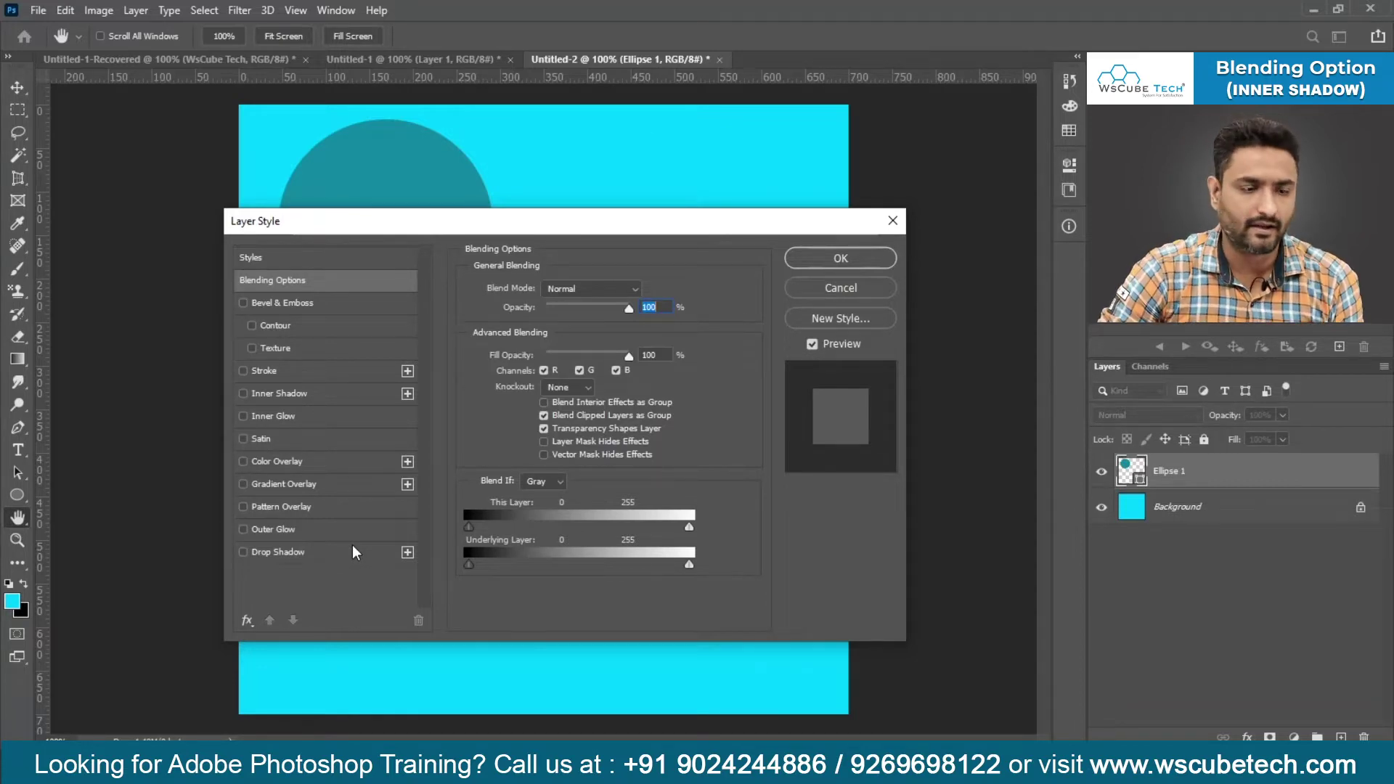
pyautogui.click(334, 392)
pyautogui.moveTo(557, 223); pyautogui.dragTo(683, 370)
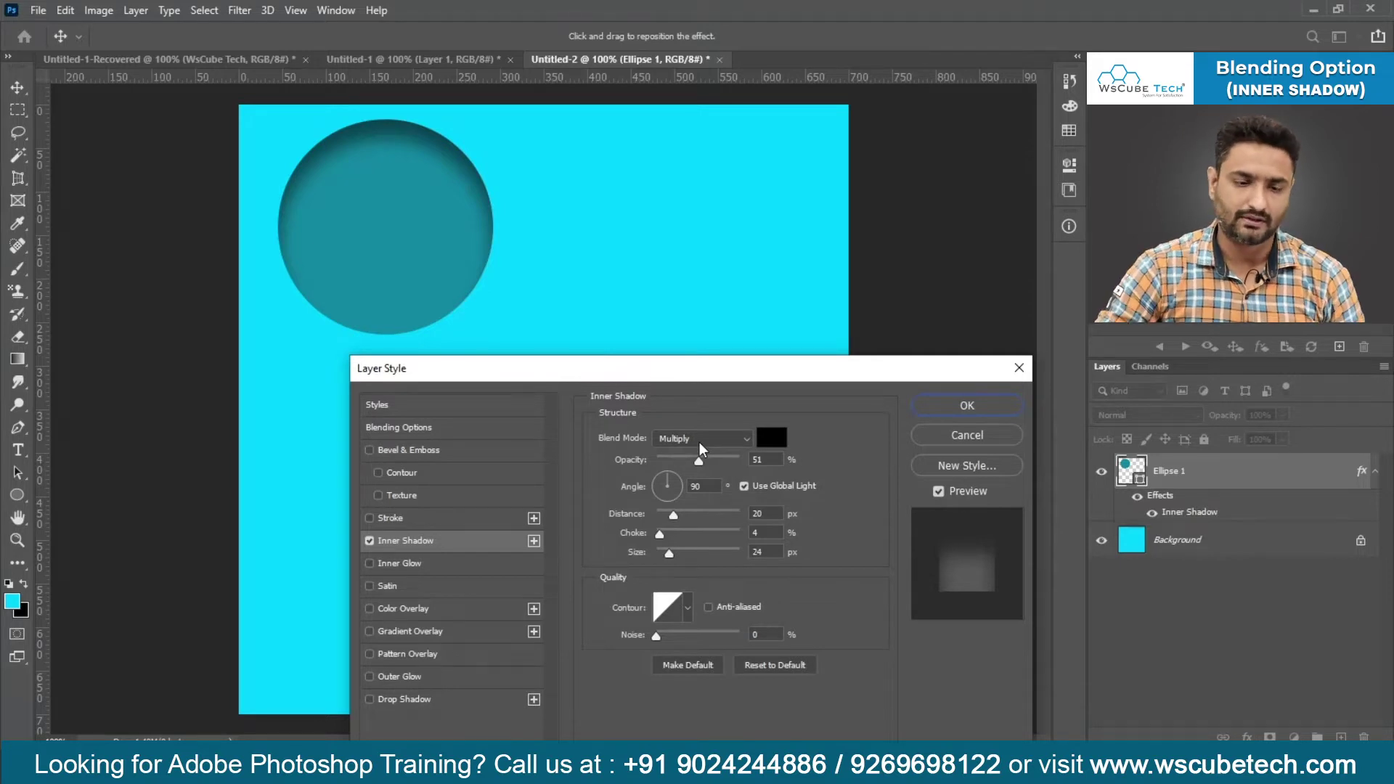
# Set the inner shadow color to black (#000000).
pyautogui.click(771, 437)
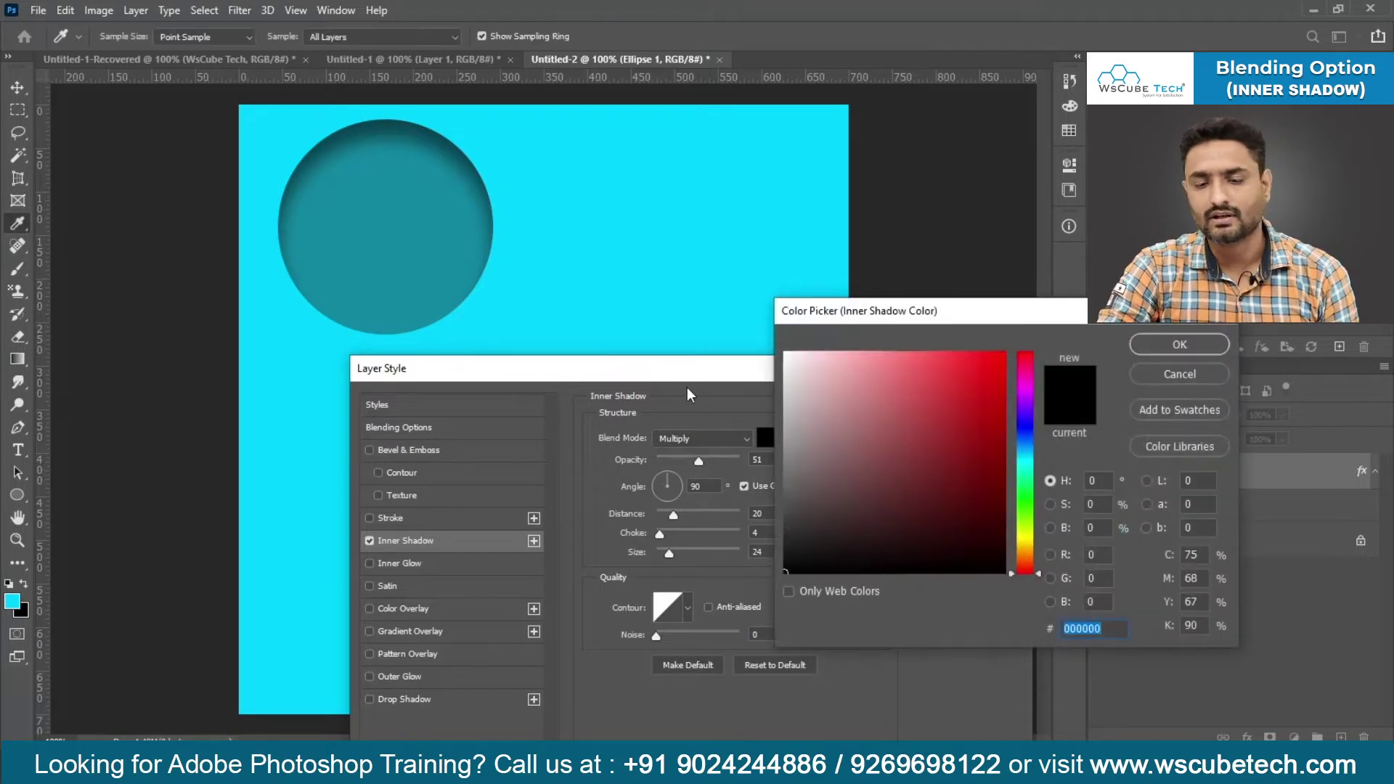
pyautogui.click(842, 381)
pyautogui.moveTo(842, 381); pyautogui.dragTo(1026, 613)
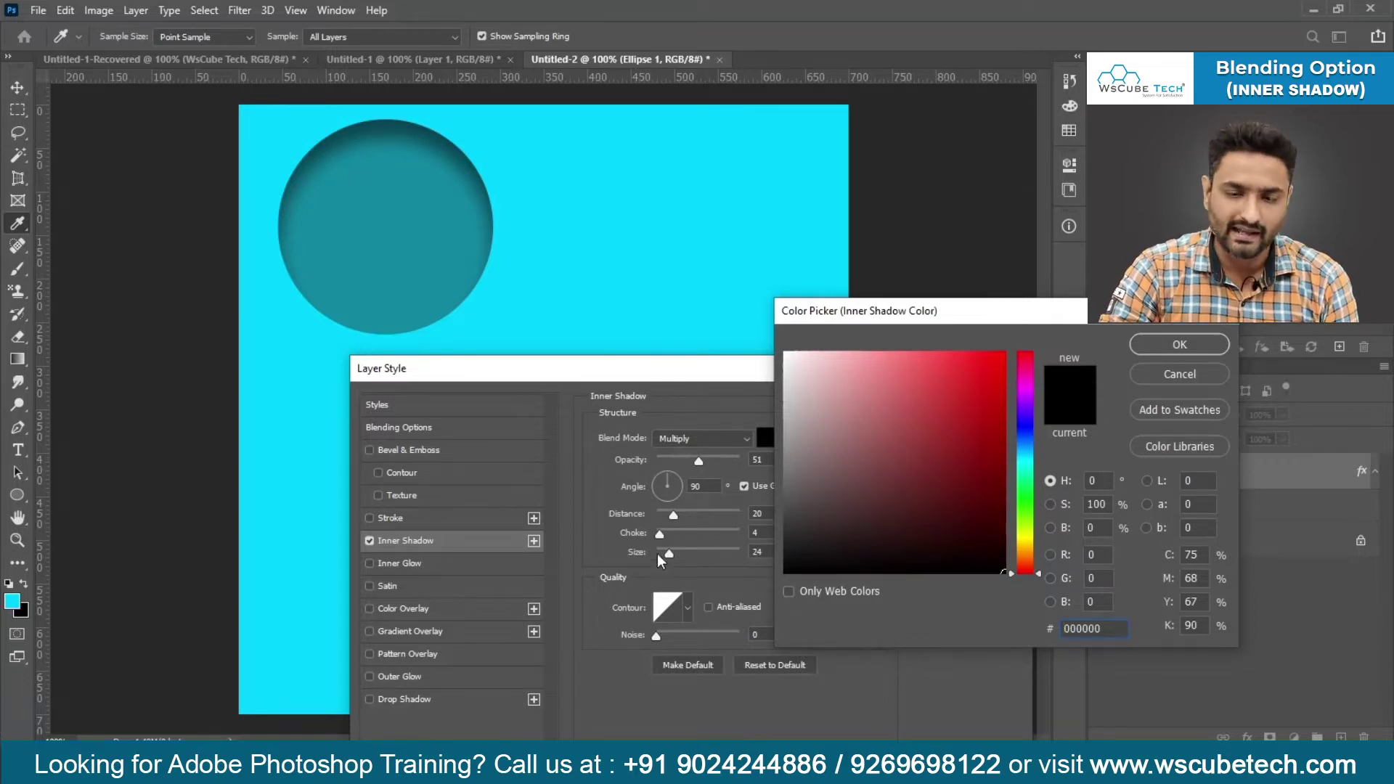
pyautogui.click(1174, 341)
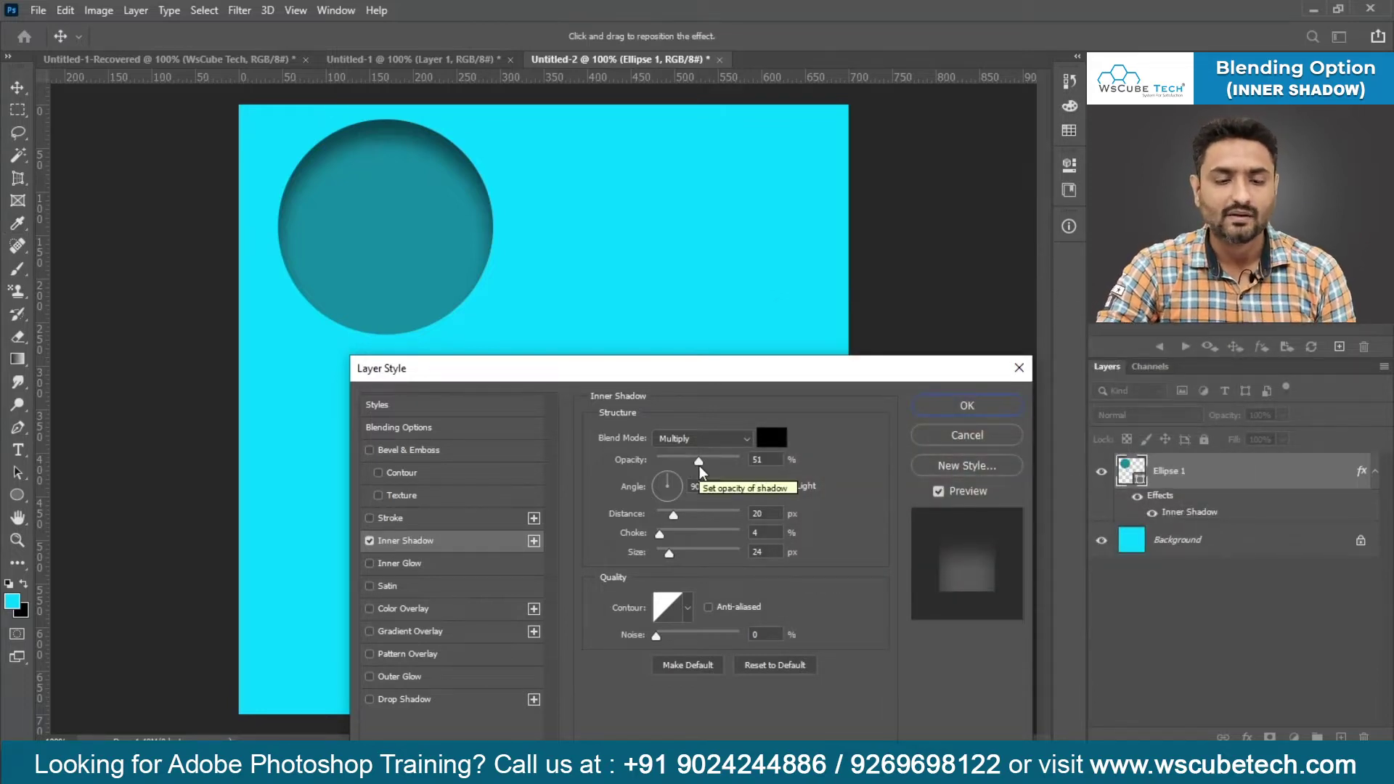
# Try the inner shadow at 0% opacity, then set its opacity to 51% and its angle to 90°.
pyautogui.moveTo(698, 461); pyautogui.dragTo(651, 447)
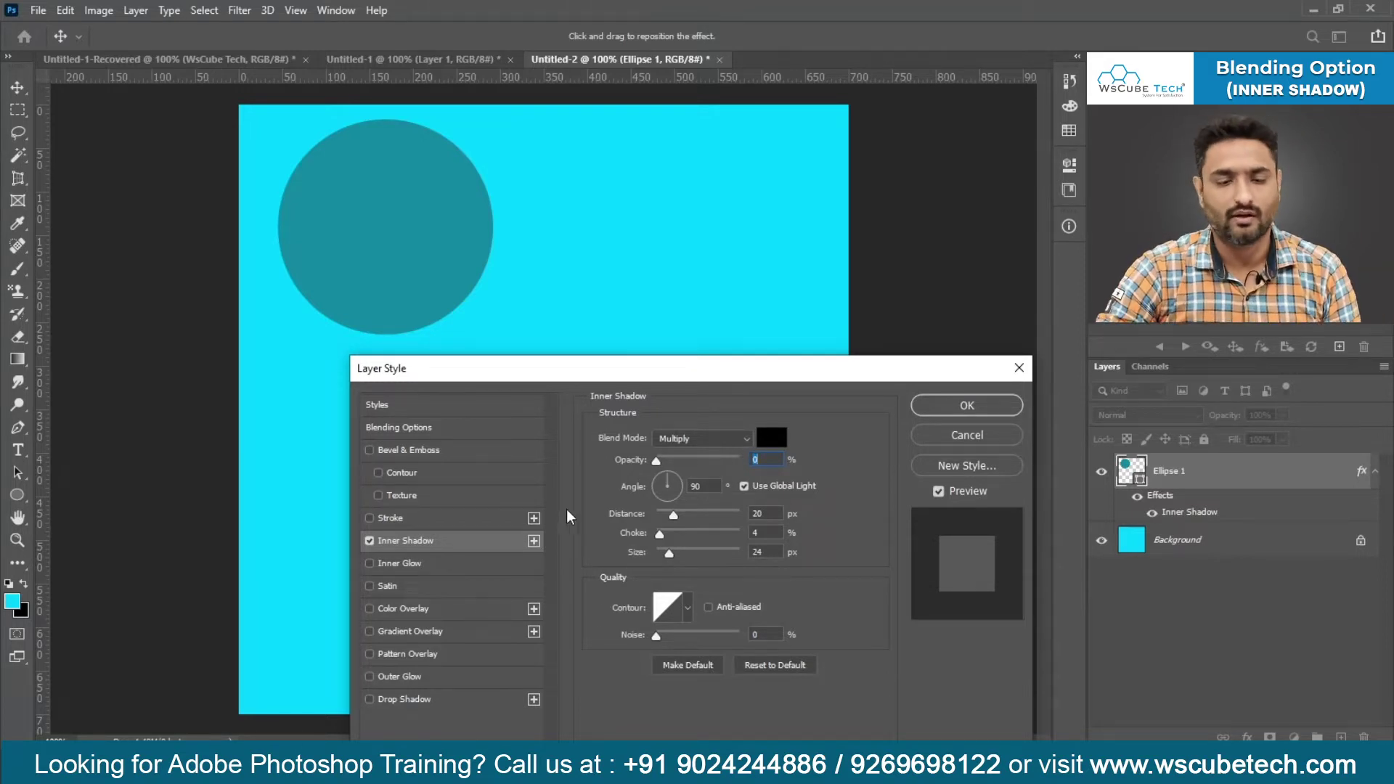
pyautogui.moveTo(655, 460); pyautogui.dragTo(698, 462)
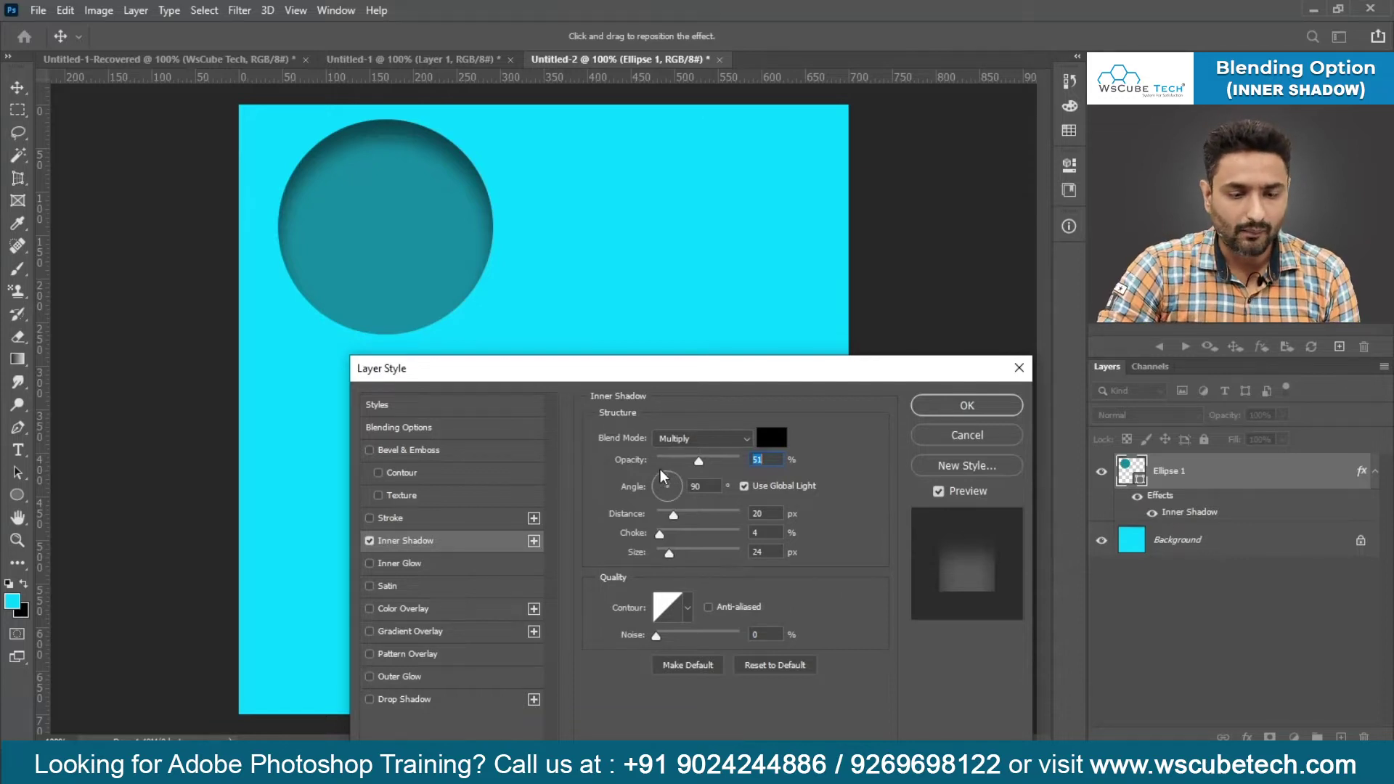
pyautogui.moveTo(675, 478)
pyautogui.mouseDown()
pyautogui.moveTo(674, 499)
pyautogui.moveTo(661, 495)
pyautogui.moveTo(669, 474)
pyautogui.mouseUp()
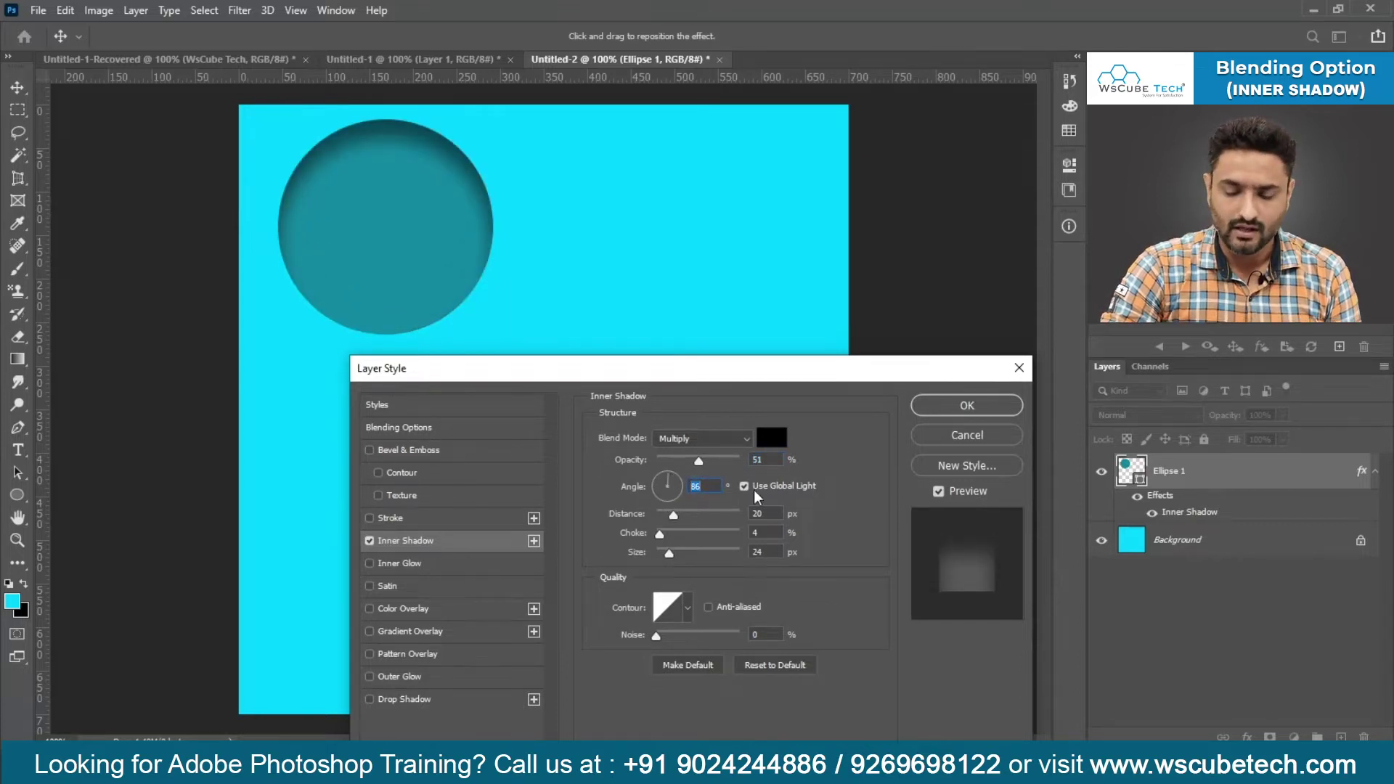
pyautogui.write('90')
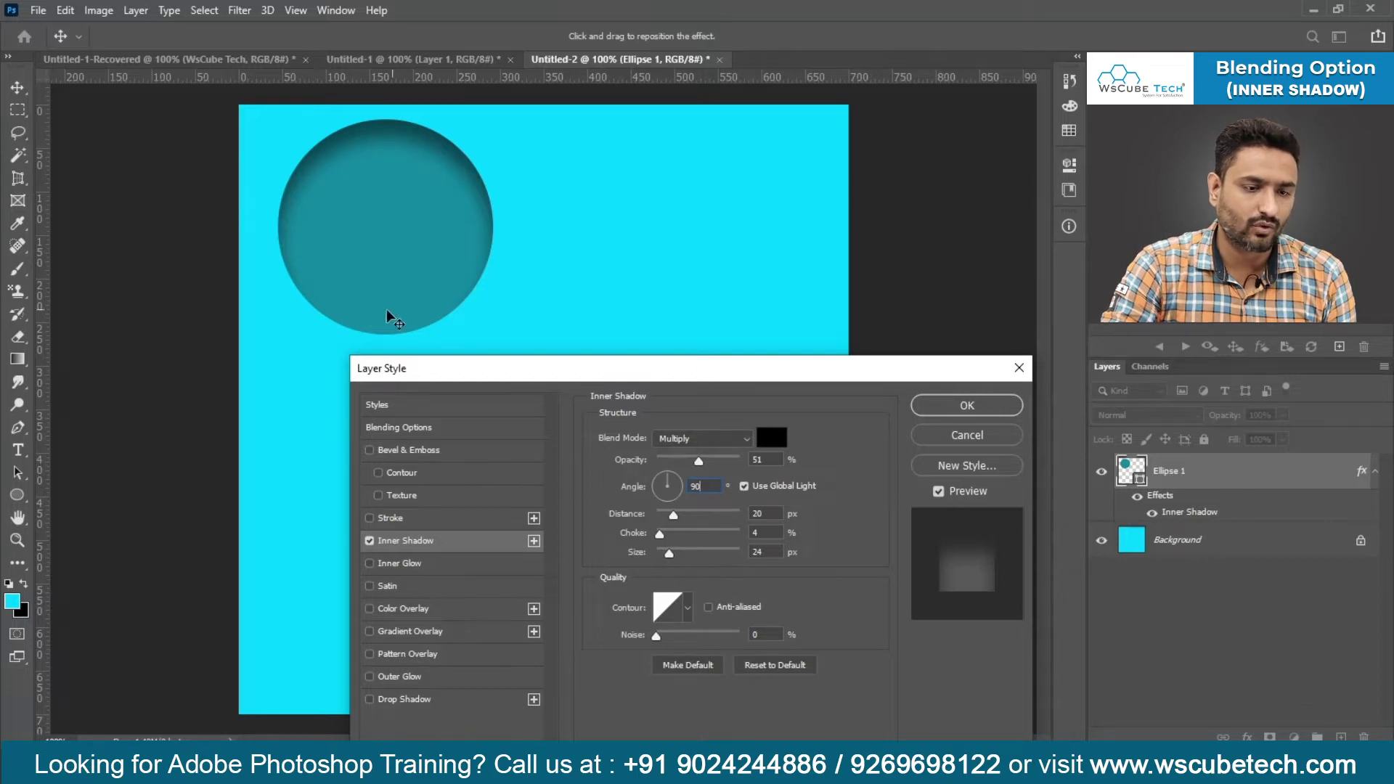
# Set the inner shadow's distance to 6 px and its choke to 15%.
pyautogui.moveTo(667, 514)
pyautogui.mouseDown()
pyautogui.moveTo(723, 513)
pyautogui.moveTo(659, 514)
pyautogui.mouseUp()
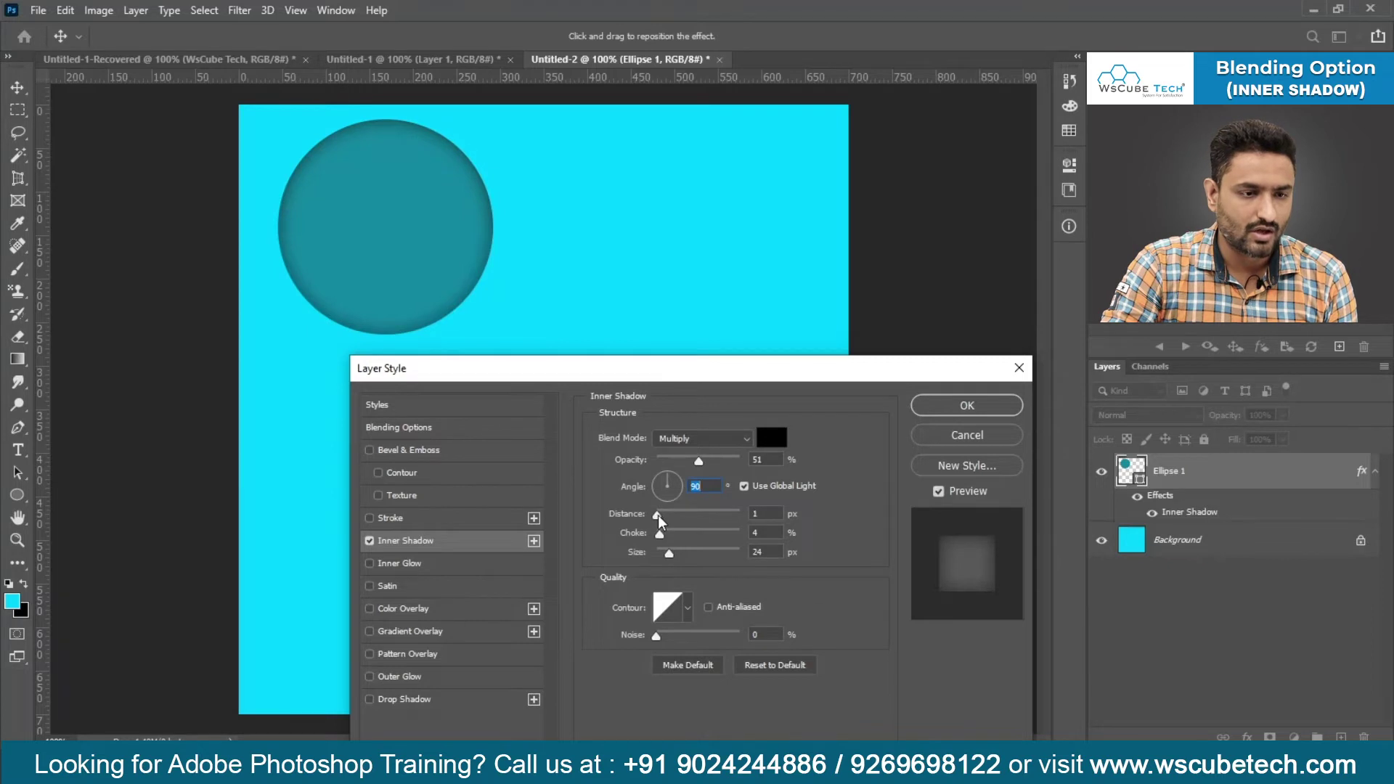
pyautogui.click(661, 514)
pyautogui.write('6')
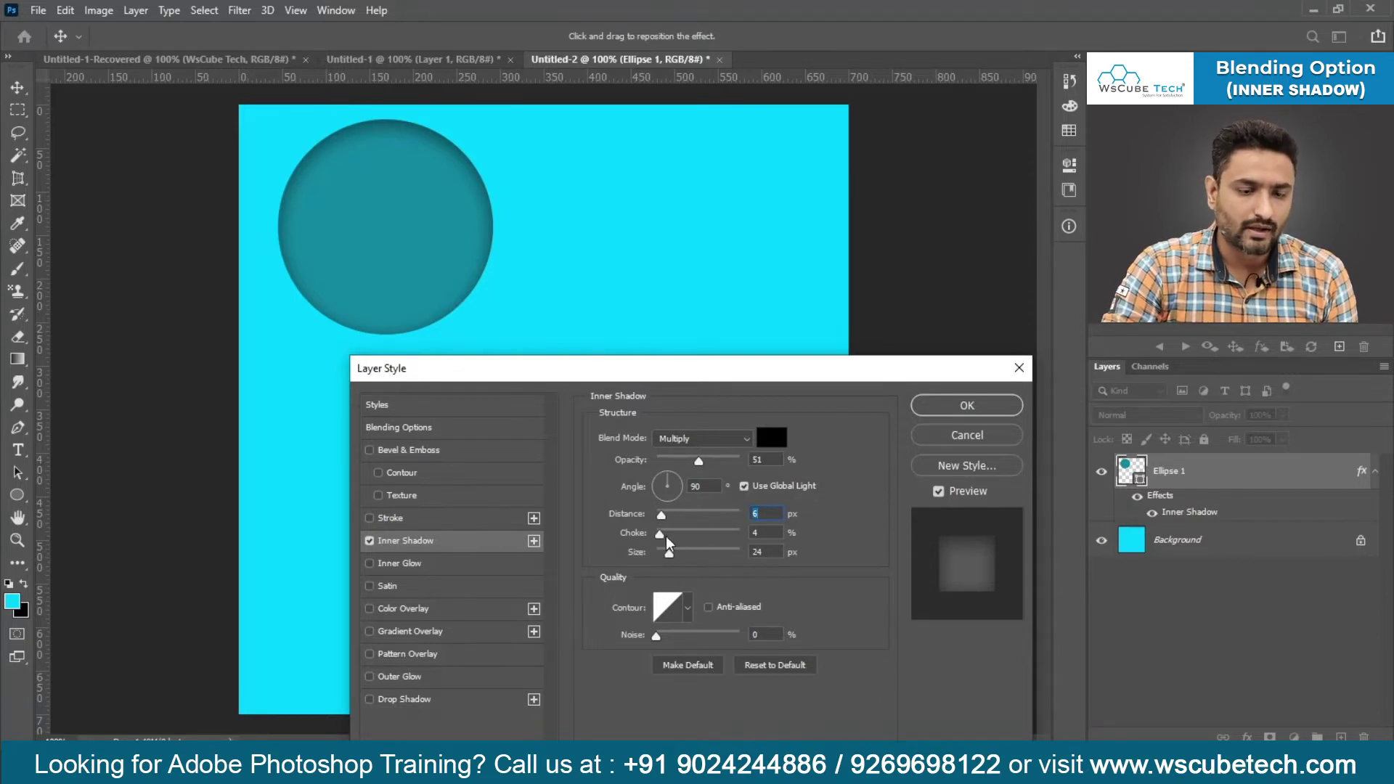
pyautogui.moveTo(661, 536)
pyautogui.mouseDown()
pyautogui.moveTo(703, 535)
pyautogui.moveTo(688, 535)
pyautogui.mouseUp()
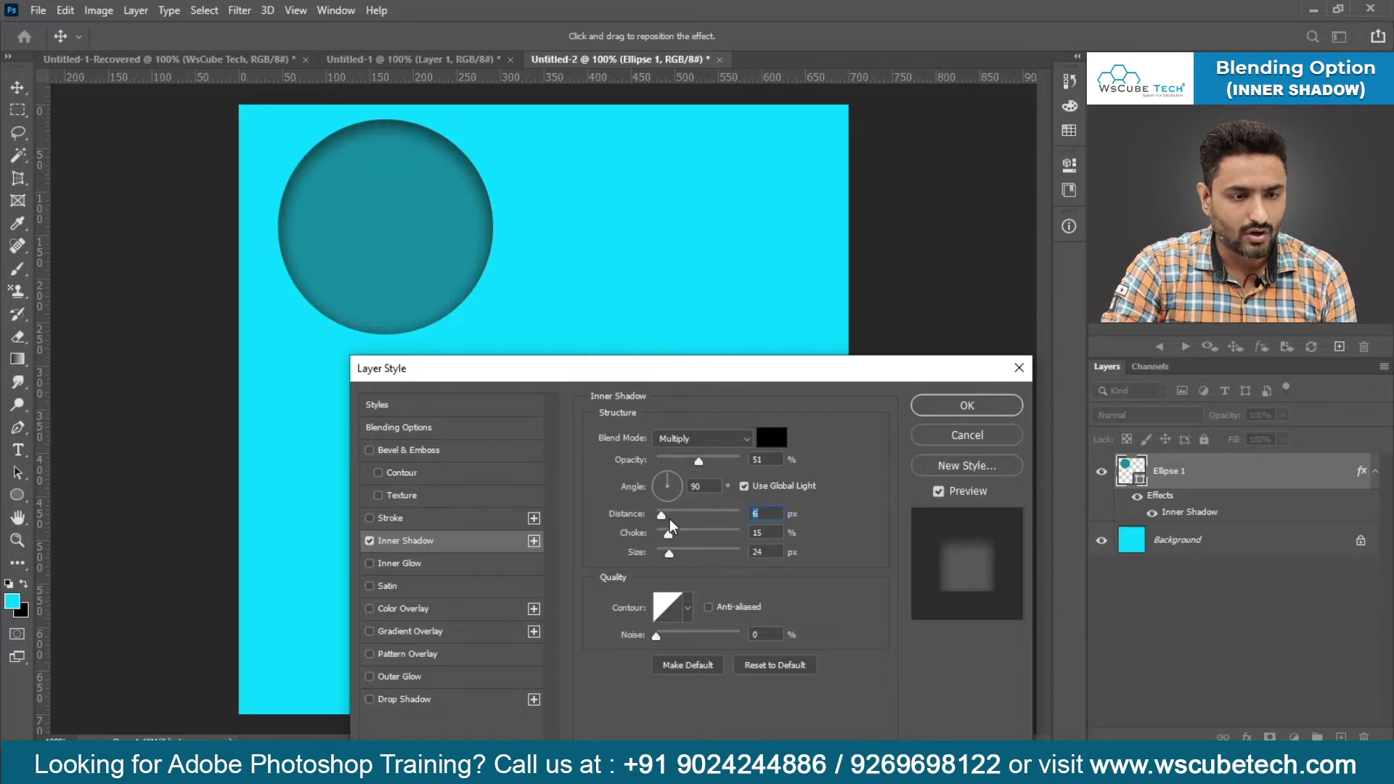
pyautogui.press('Tab')
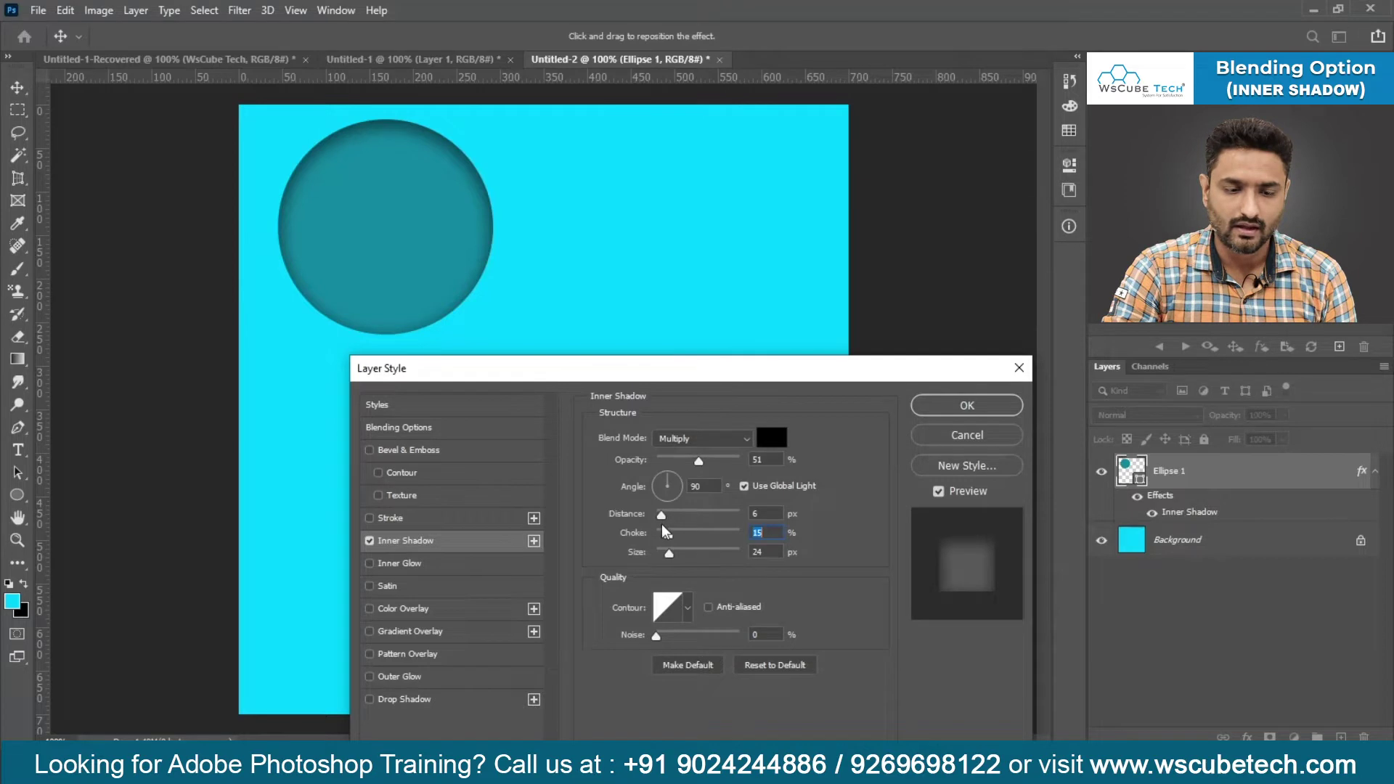
# Try a large inner shadow size of 202 px, then set distance to 5 px, choke to 11% and size to 10 px.
pyautogui.moveTo(668, 552); pyautogui.dragTo(722, 556)
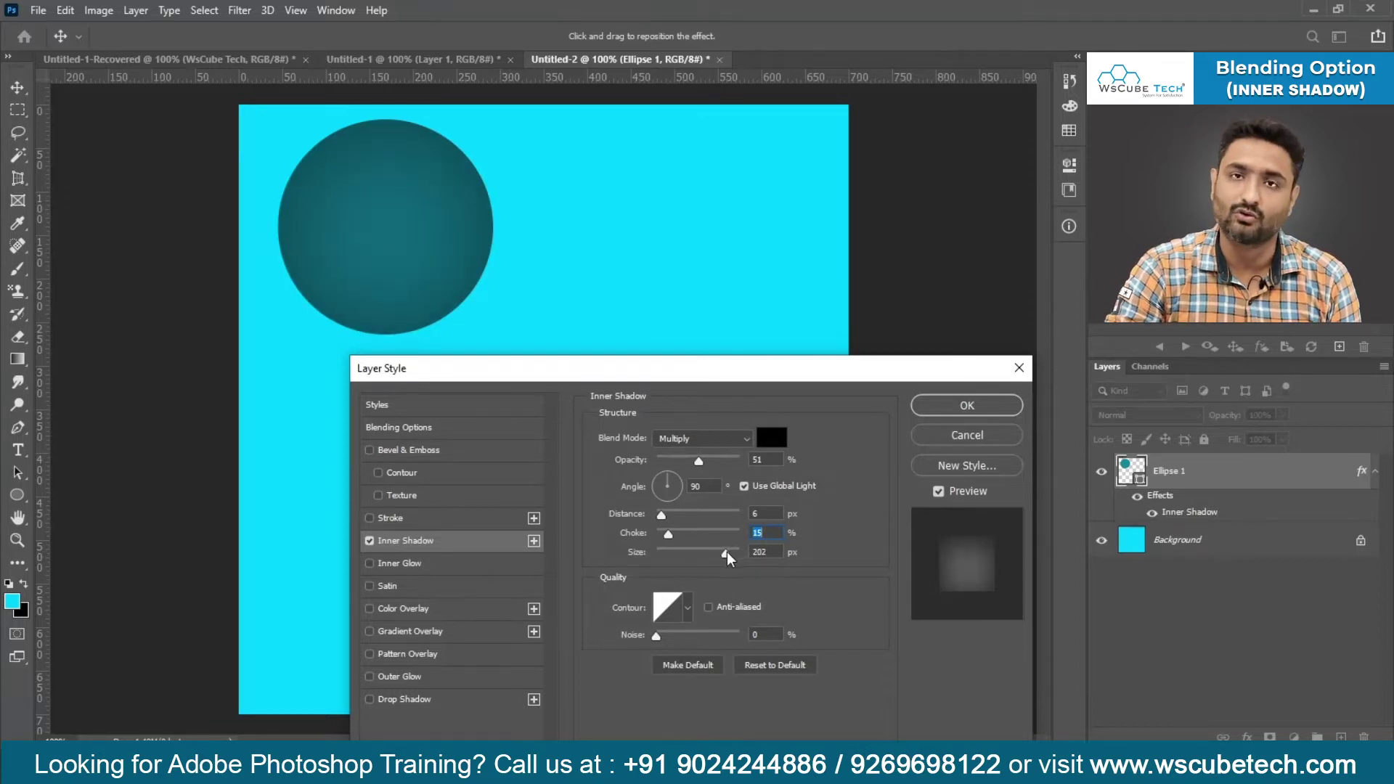
pyautogui.moveTo(719, 552); pyautogui.dragTo(666, 537)
pyautogui.click(668, 538)
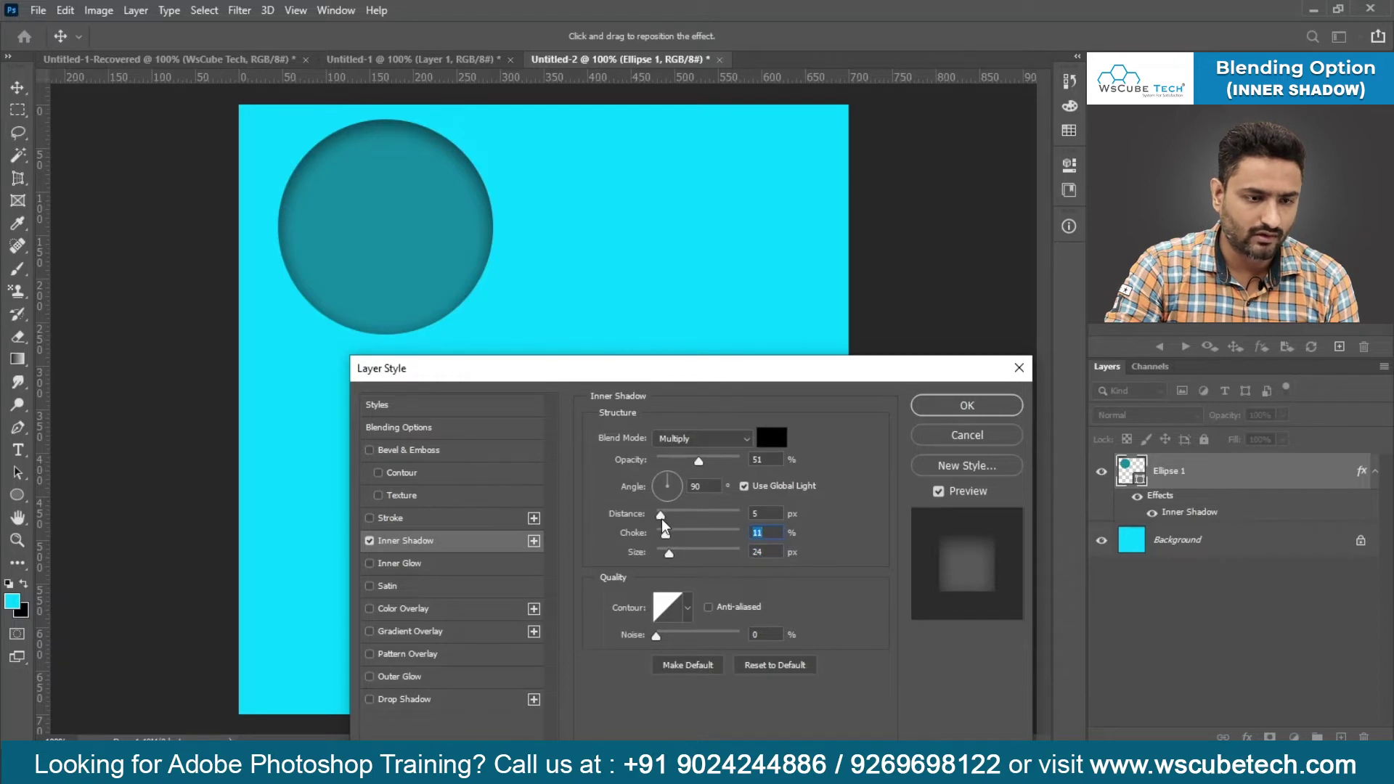
pyautogui.click(661, 517)
pyautogui.moveTo(669, 553); pyautogui.dragTo(667, 556)
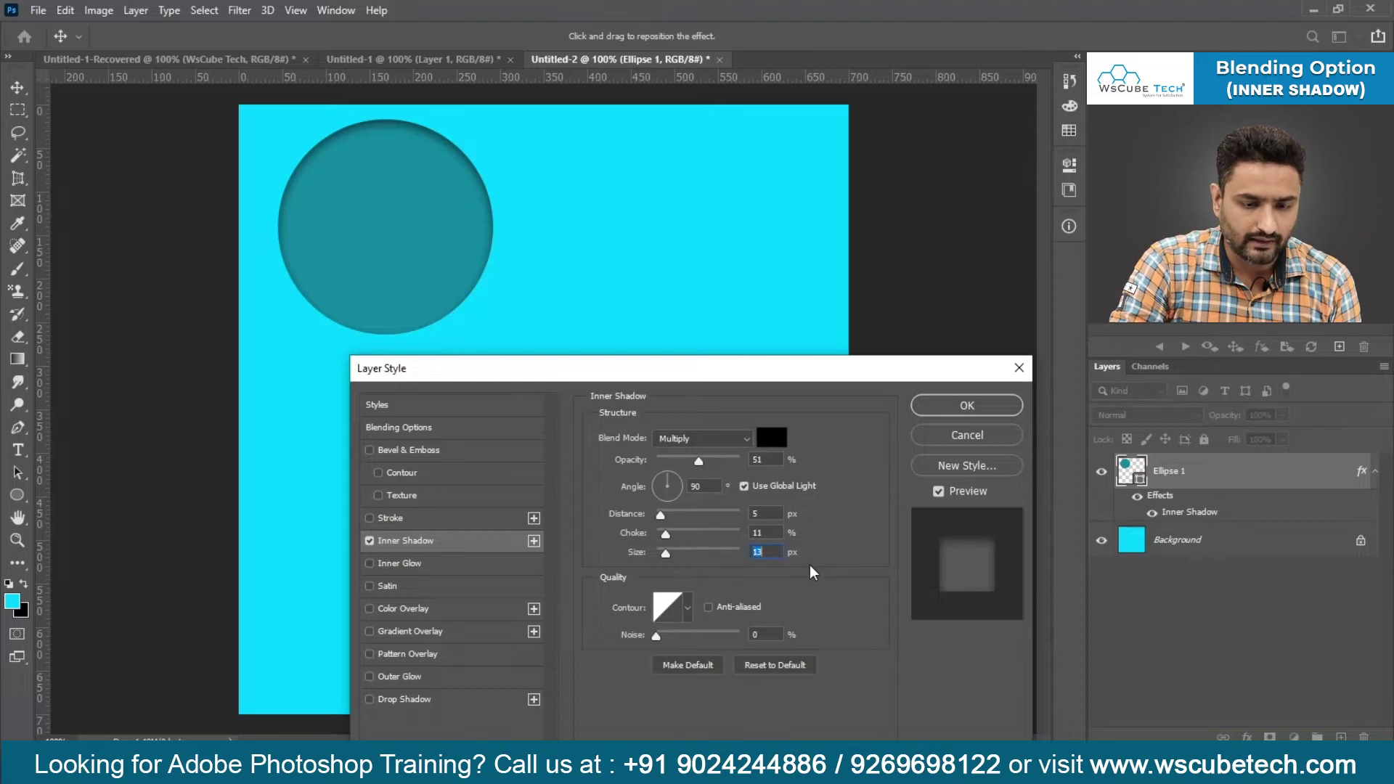
pyautogui.write('10')
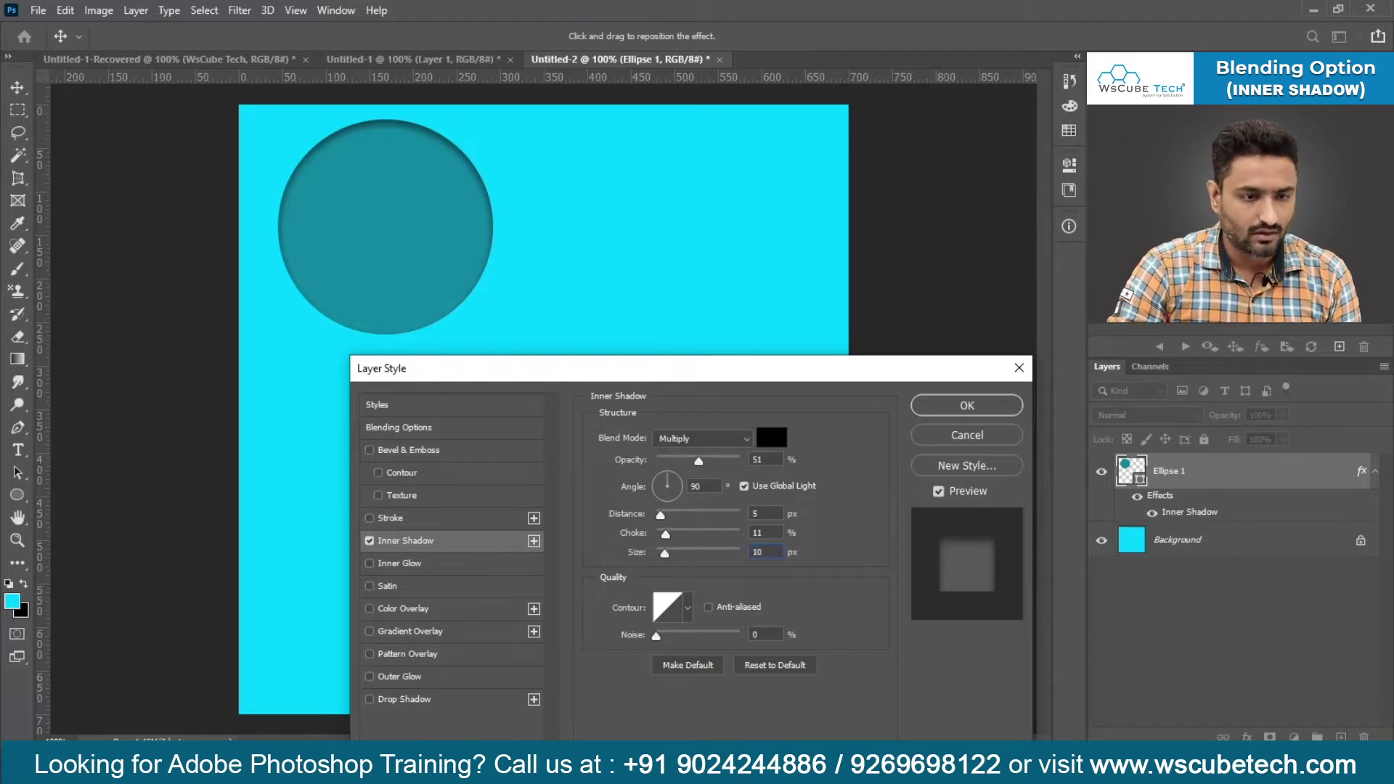
# Adjust the inner shadow's choke to 16% and its size to 29 px.
pyautogui.moveTo(774, 533); pyautogui.dragTo(752, 533)
pyautogui.write('10')
pyautogui.moveTo(665, 556)
pyautogui.mouseDown()
pyautogui.moveTo(668, 535)
pyautogui.moveTo(701, 537)
pyautogui.moveTo(671, 538)
pyautogui.moveTo(675, 557)
pyautogui.mouseUp()
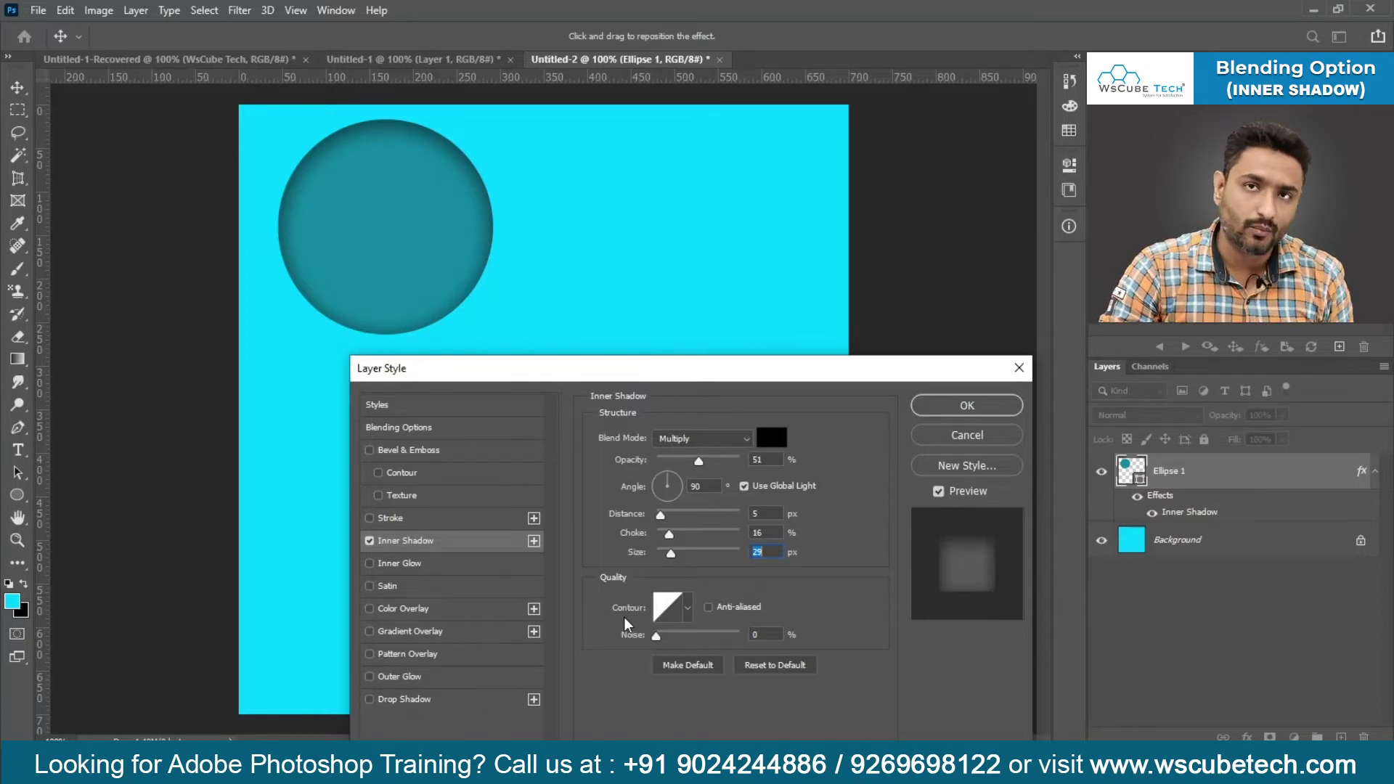
# Try the preset contours on the circle's inner shadow one after another, then restore the linear contour.
pyautogui.click(687, 618)
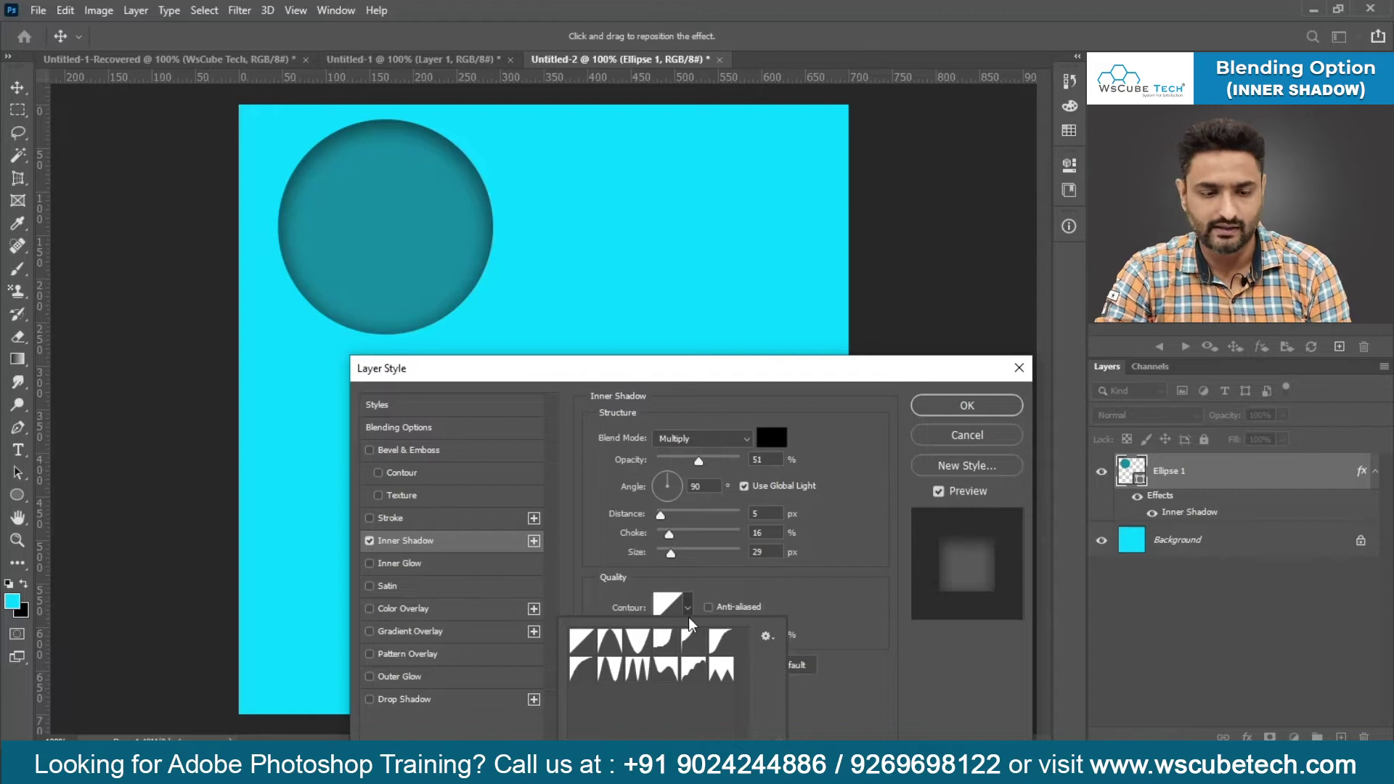
pyautogui.click(617, 648)
pyautogui.click(639, 647)
pyautogui.click(662, 646)
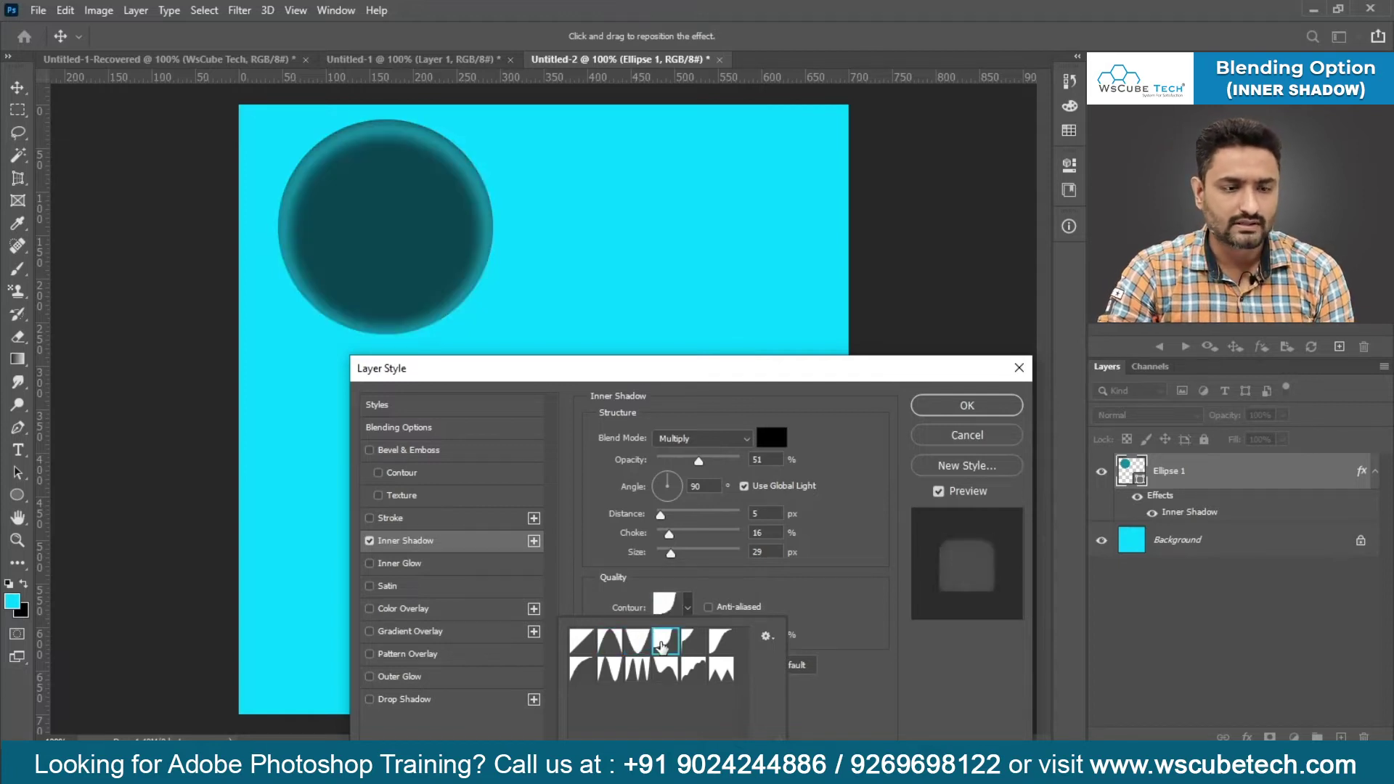
pyautogui.click(686, 641)
pyautogui.click(721, 641)
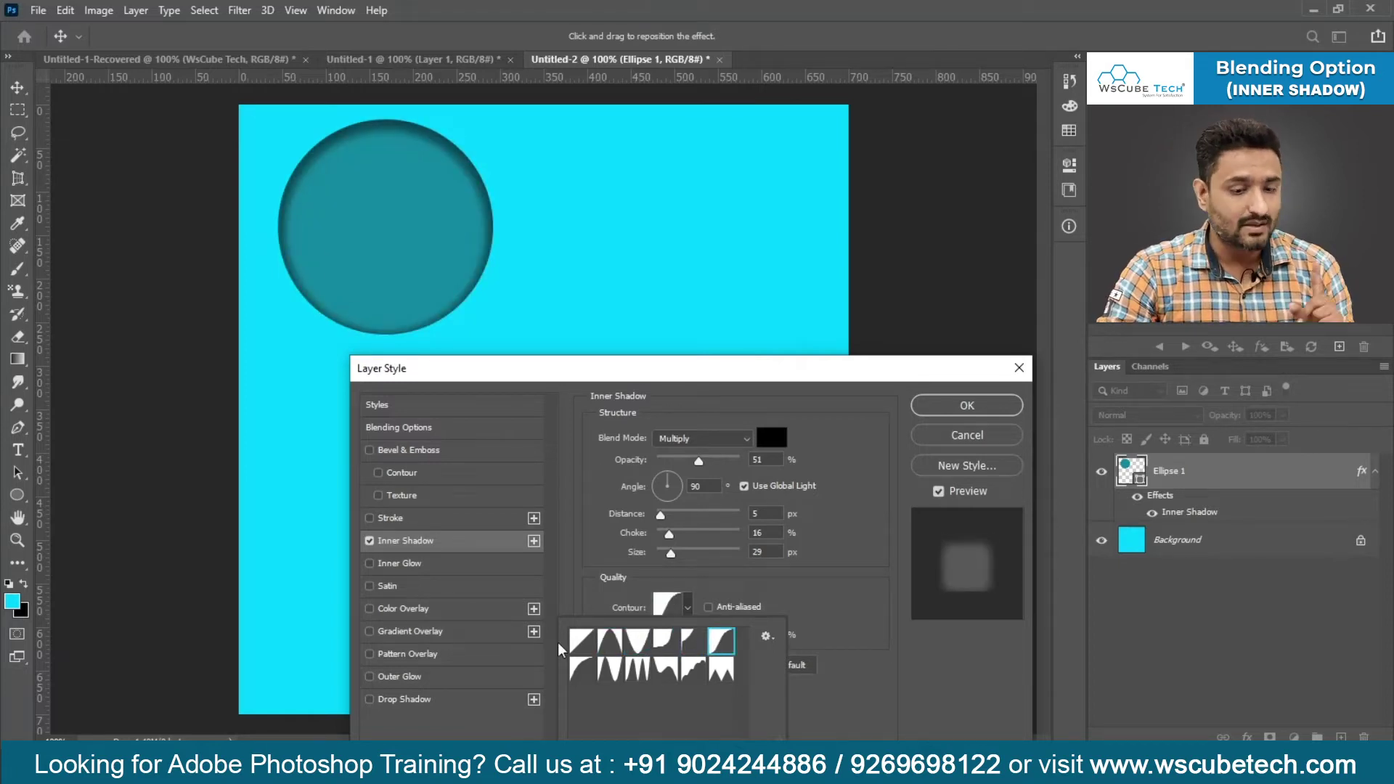
pyautogui.click(581, 667)
pyautogui.click(614, 668)
pyautogui.click(639, 670)
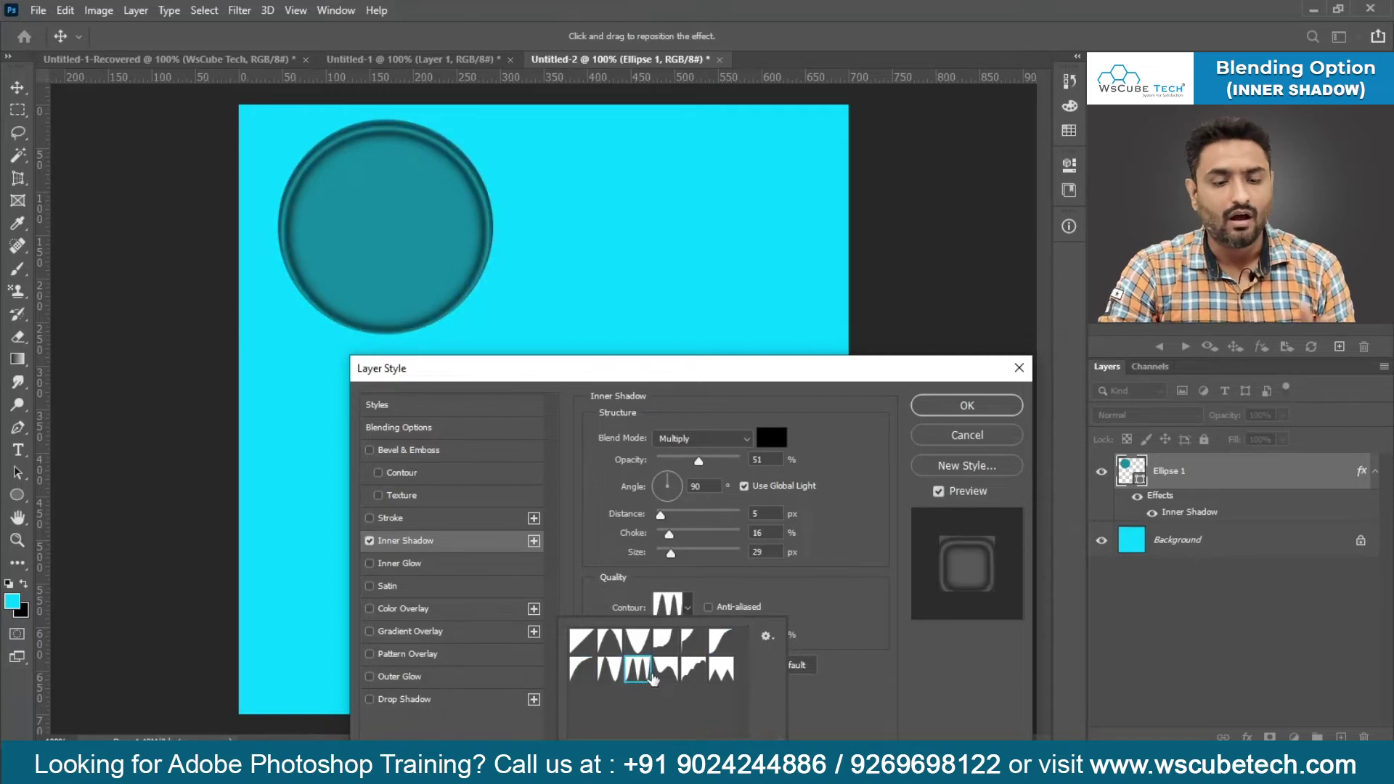
pyautogui.click(664, 667)
pyautogui.click(693, 669)
pyautogui.click(721, 669)
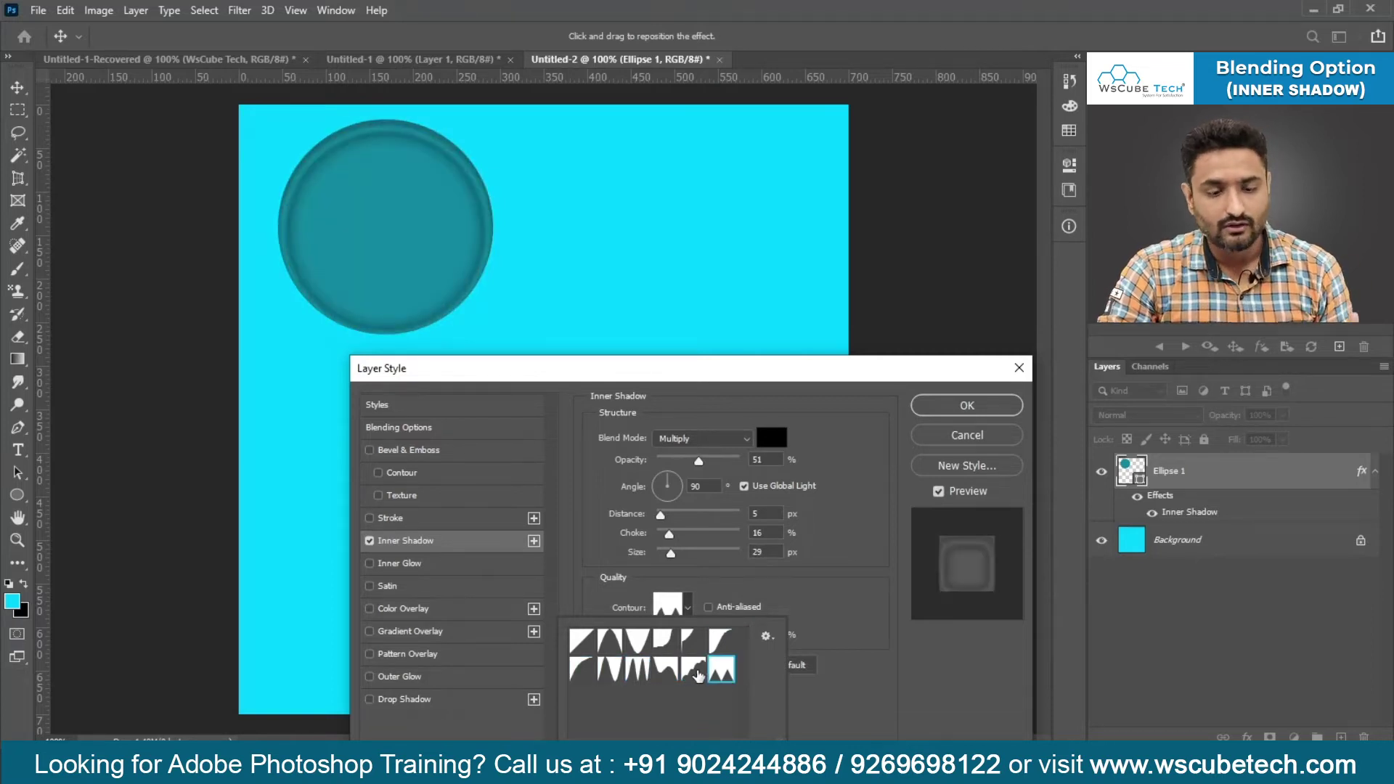
pyautogui.click(608, 642)
pyautogui.click(582, 642)
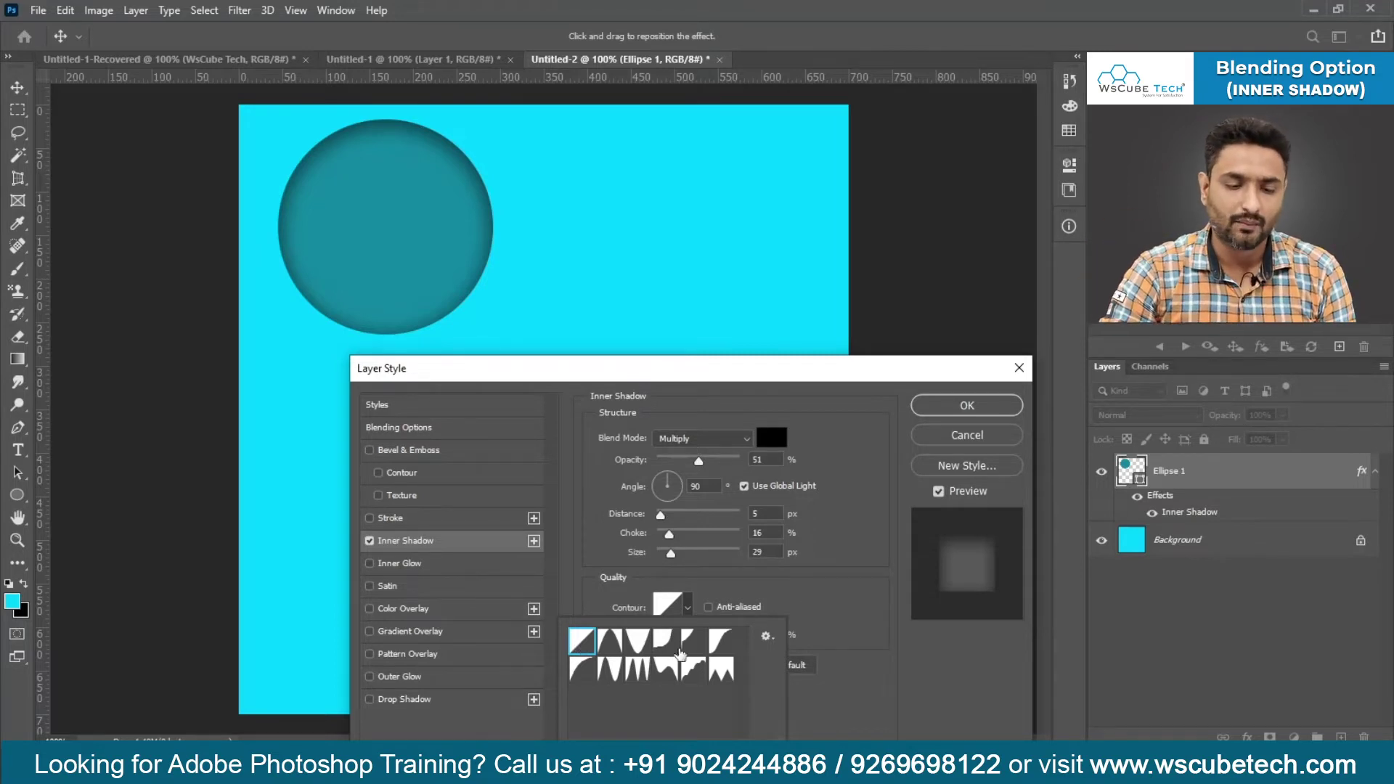
pyautogui.click(698, 612)
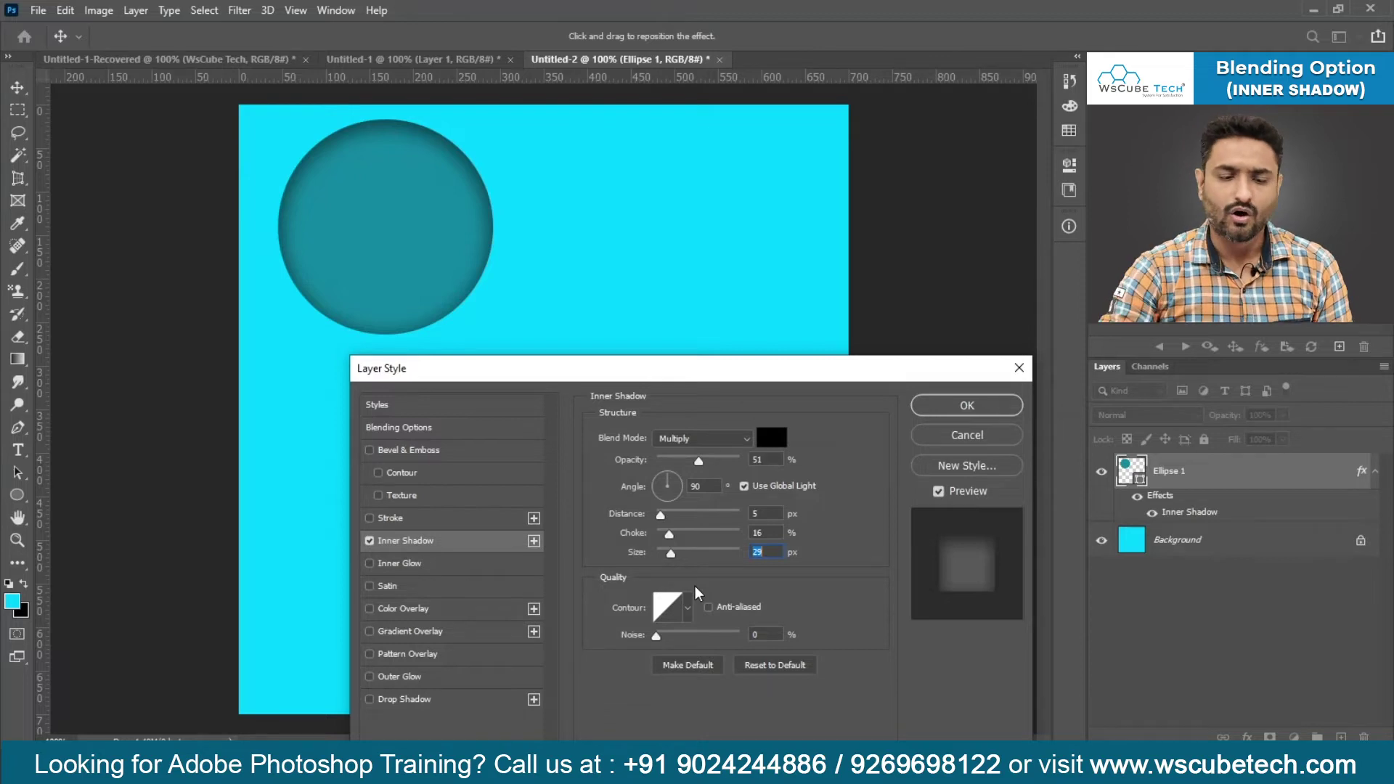
pyautogui.click(689, 611)
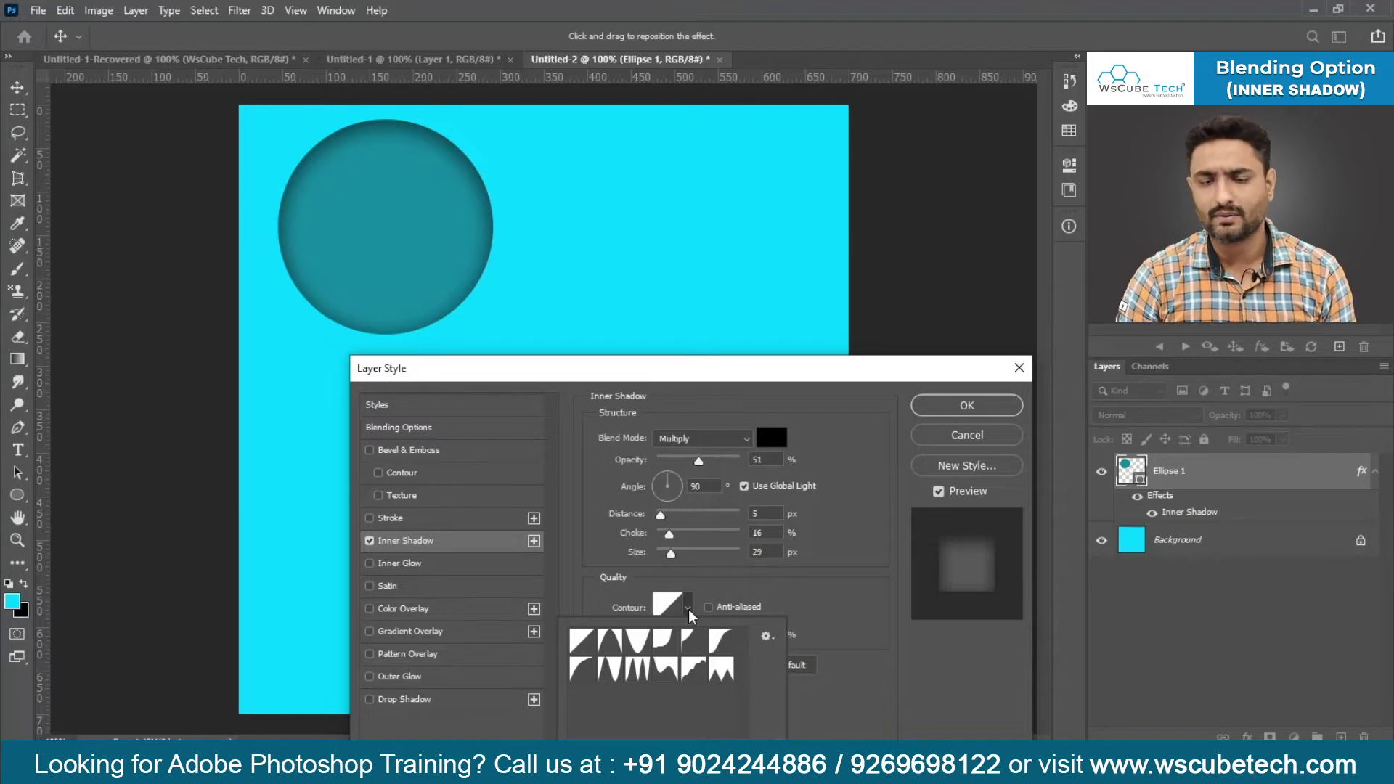
pyautogui.click(689, 611)
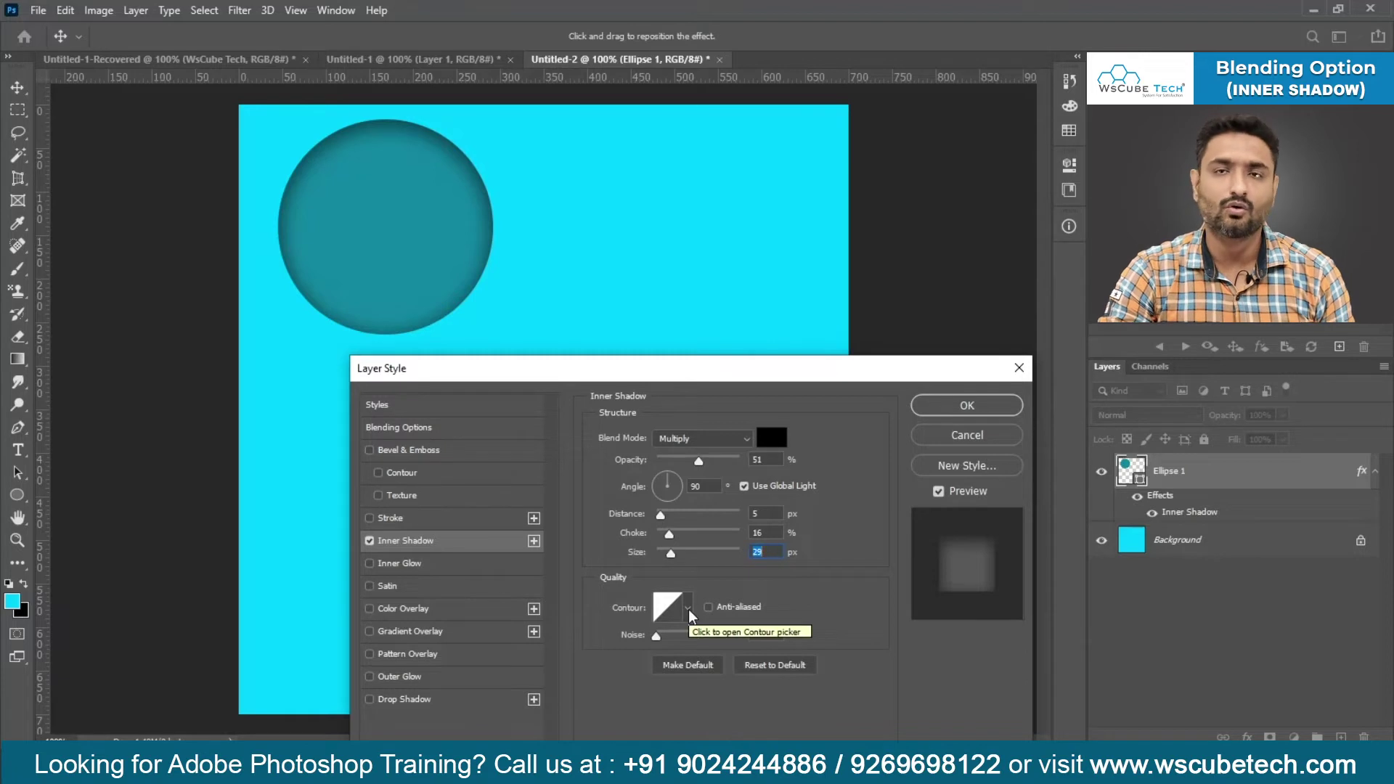
pyautogui.click(689, 610)
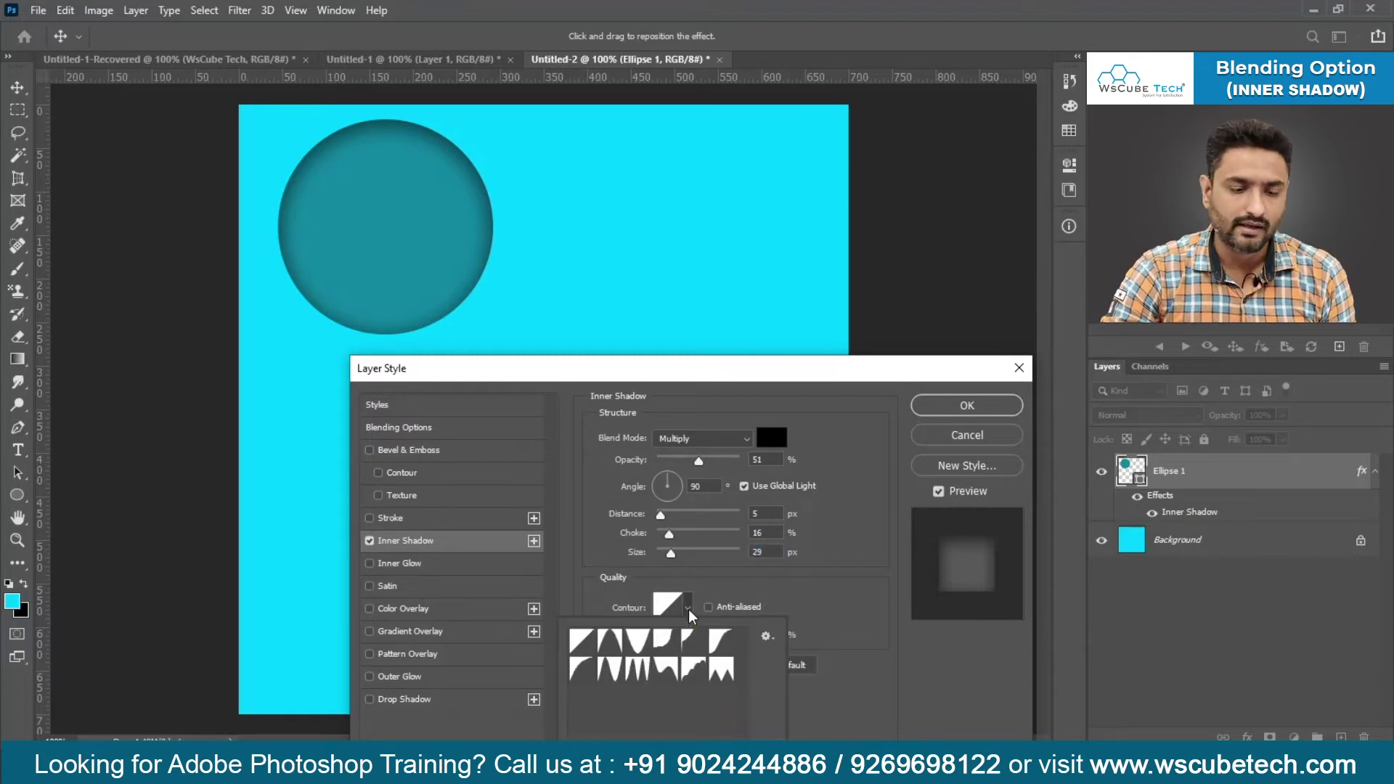
pyautogui.click(689, 611)
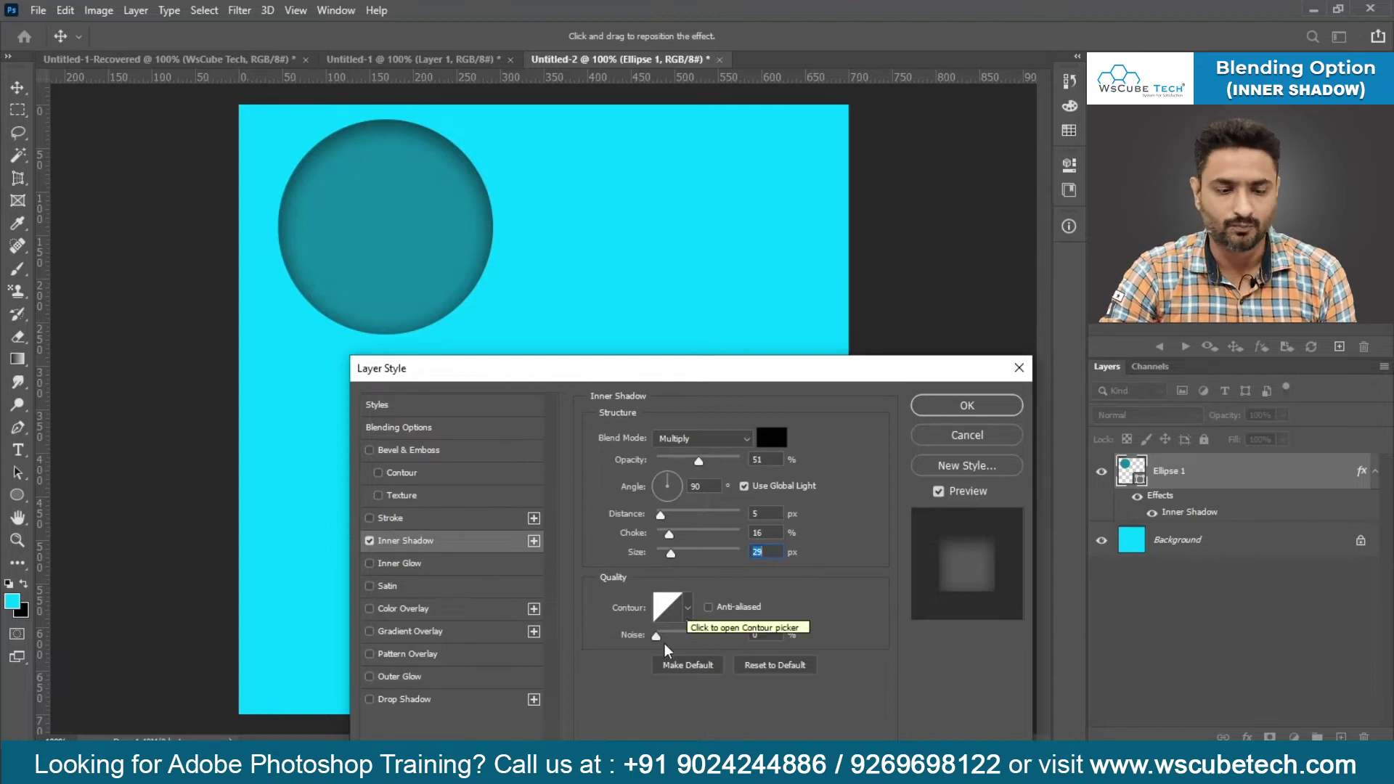
# Try 44% noise on the inner shadow, return the noise to 0% and apply the layer style.
pyautogui.moveTo(657, 636); pyautogui.dragTo(695, 638)
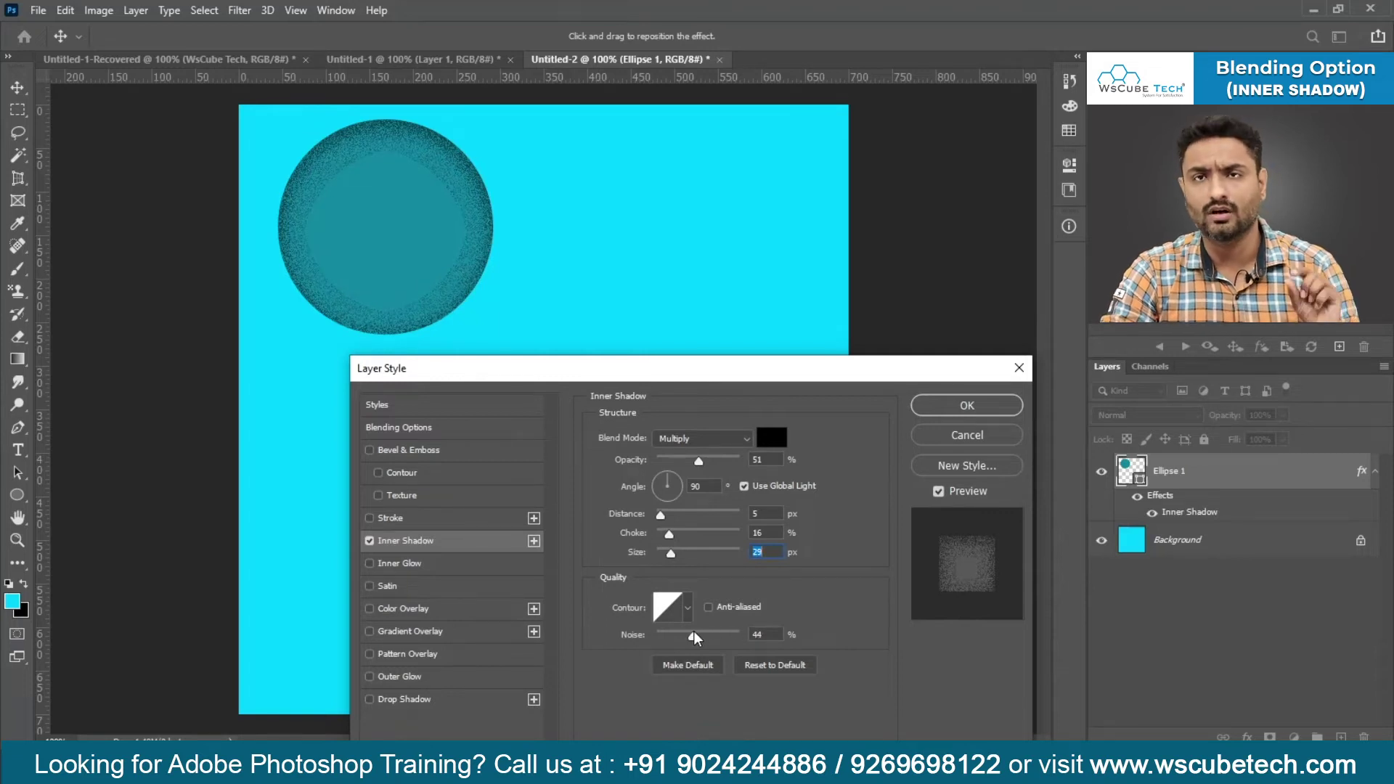
pyautogui.moveTo(696, 638); pyautogui.dragTo(655, 633)
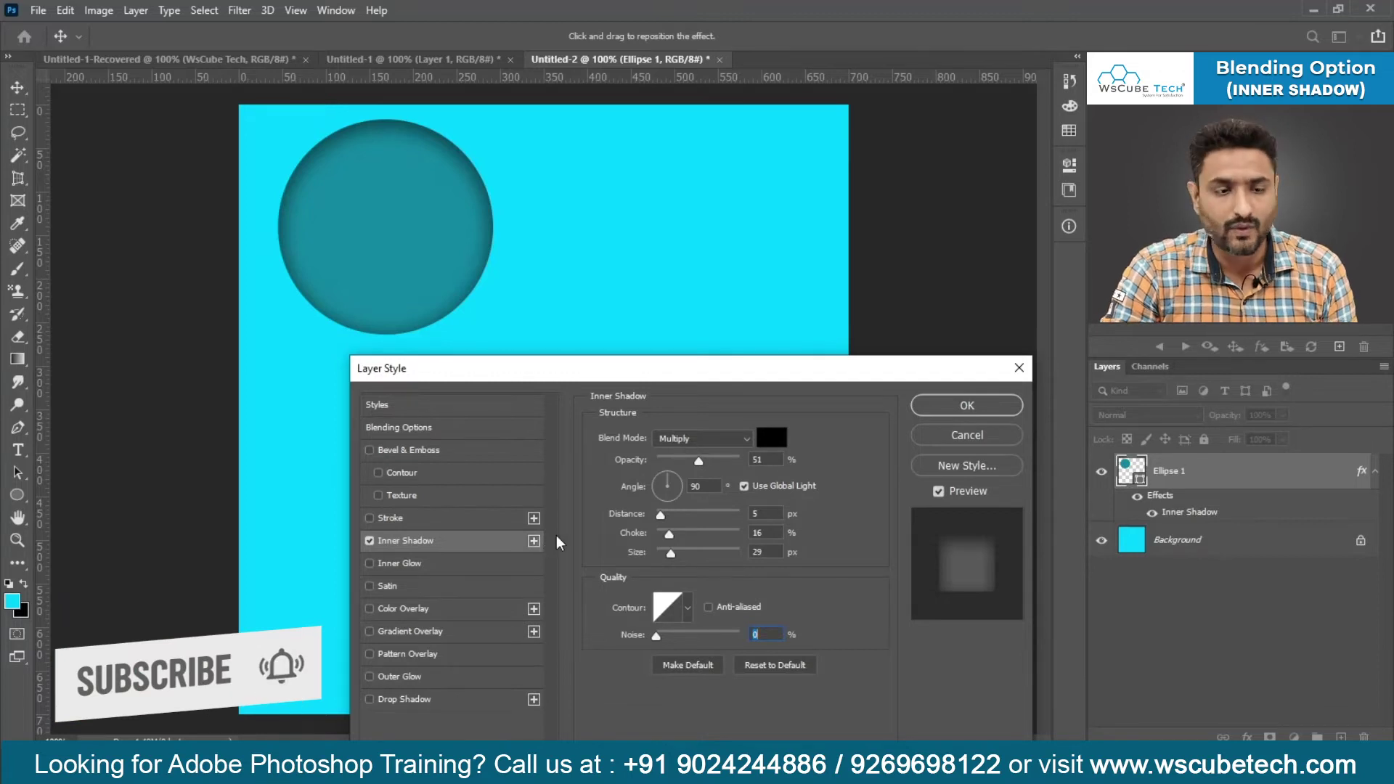
pyautogui.click(941, 411)
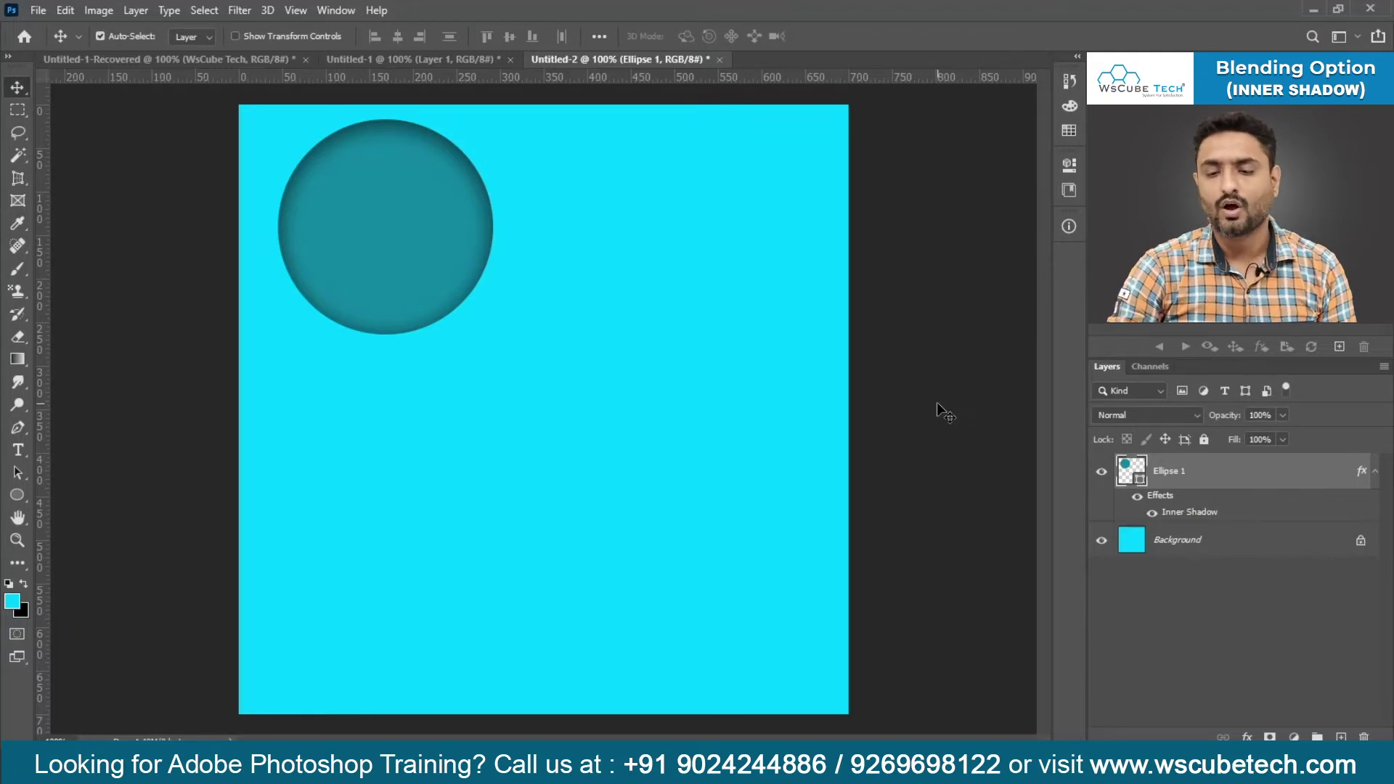
# Move the circle to the middle of the canvas and centre it horizontally and vertically against the whole canvas.
pyautogui.moveTo(442, 216); pyautogui.dragTo(600, 354)
pyautogui.hotkey('ctrl', 'a')
pyautogui.click(397, 36)
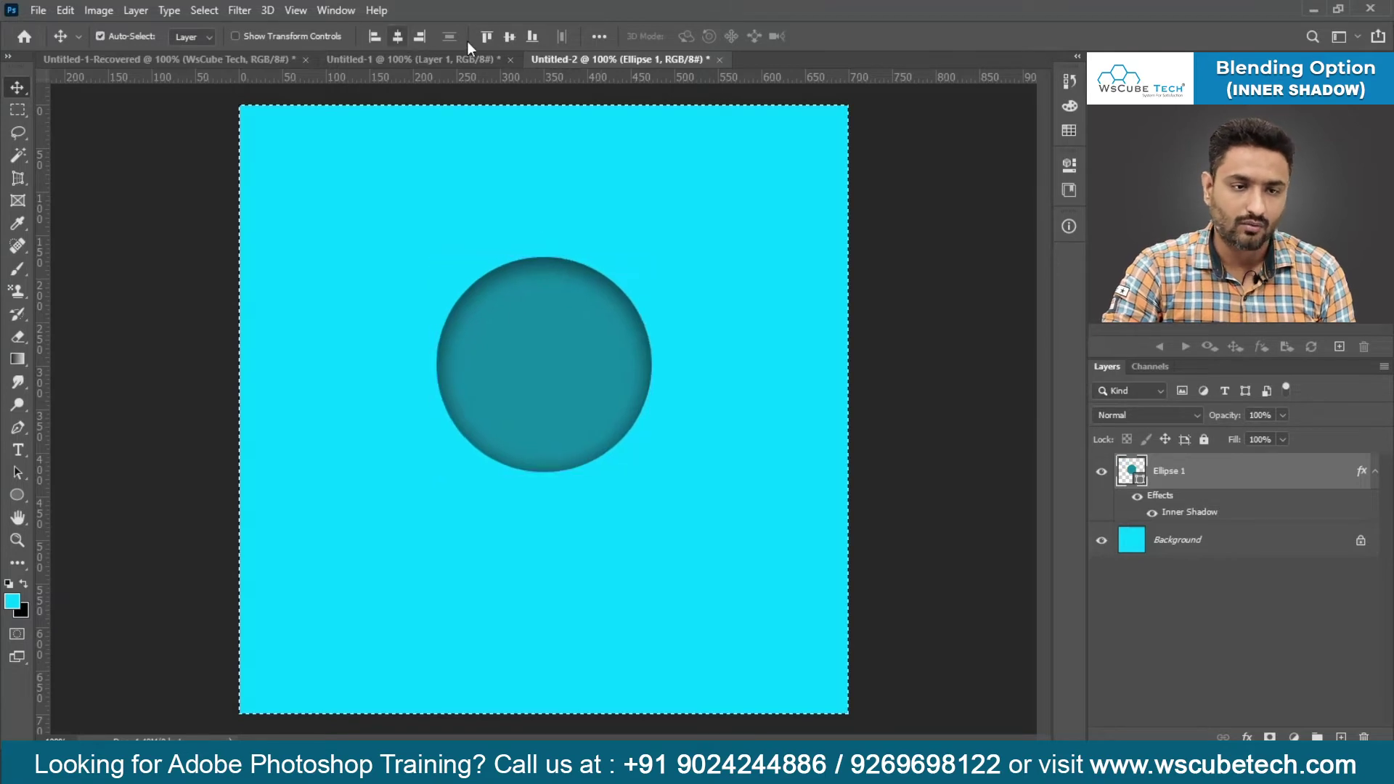
pyautogui.click(509, 36)
pyautogui.hotkey('ctrl', 'd')
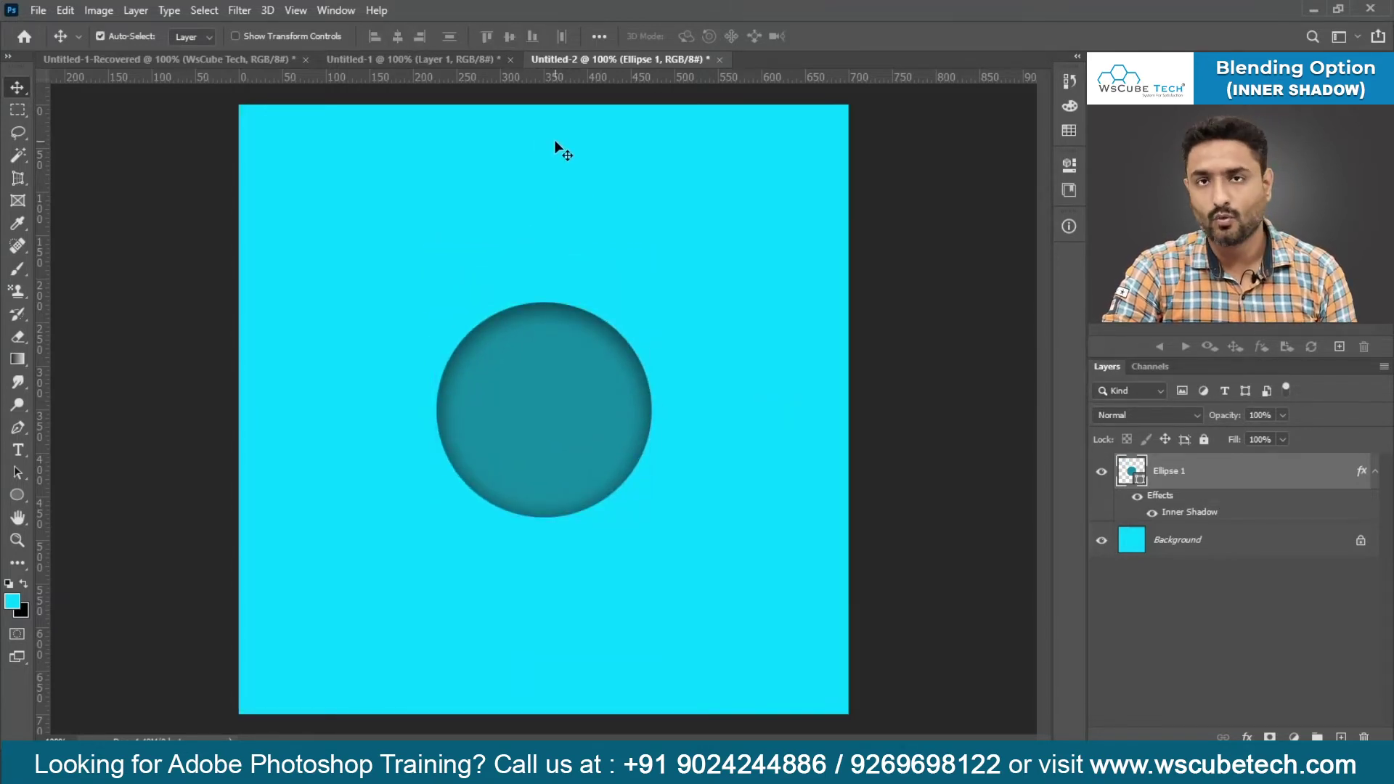
# Hide the circle's layer and bring the ship photo from Untitled-1 into the cyan document.
pyautogui.click(1102, 473)
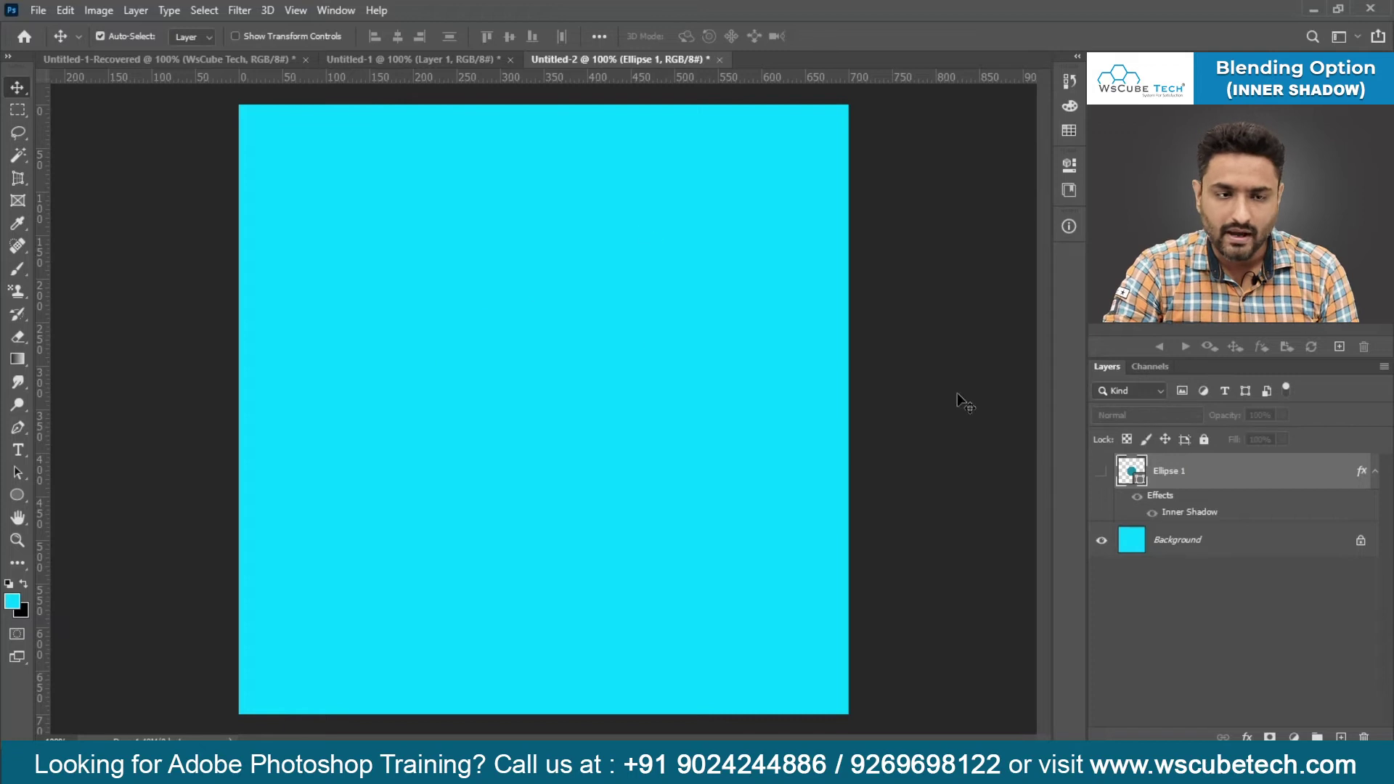
pyautogui.click(411, 63)
pyautogui.moveTo(530, 468); pyautogui.dragTo(601, 403)
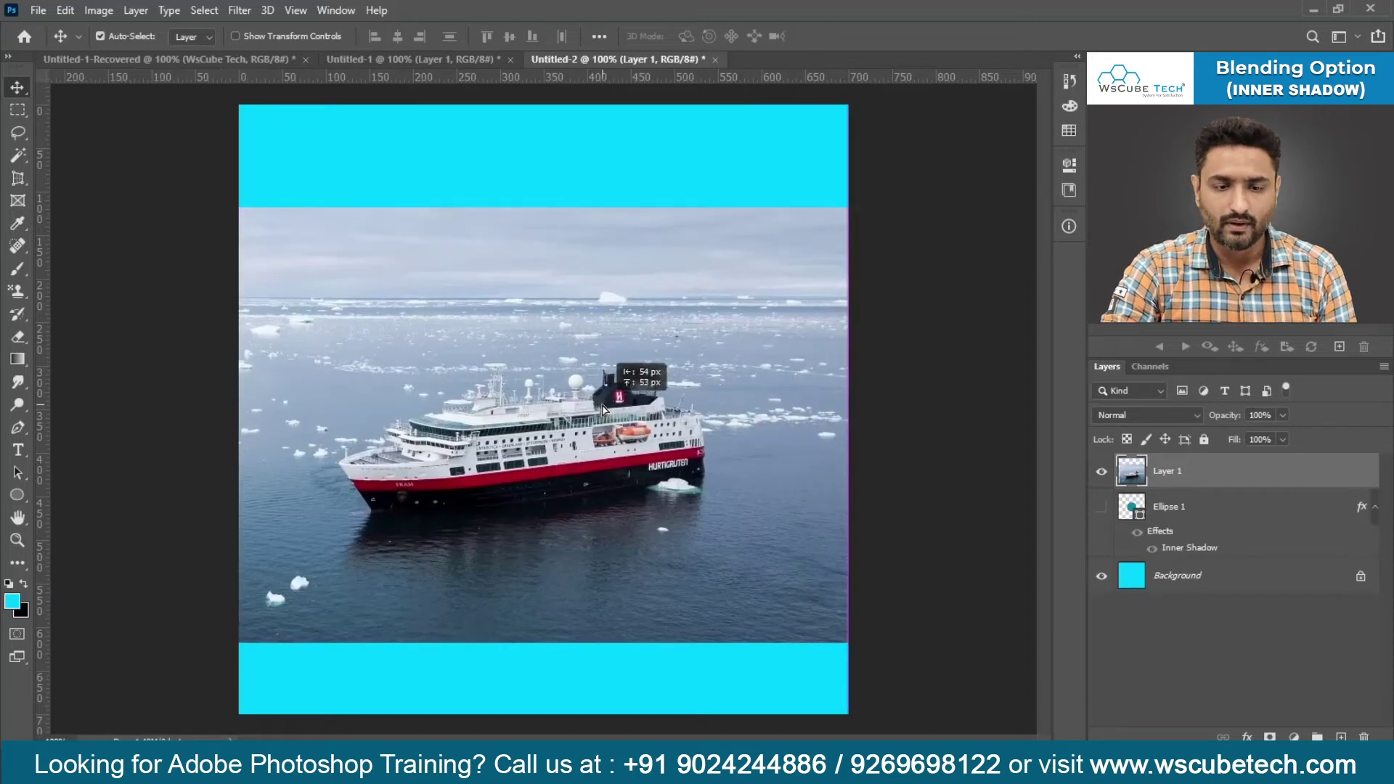
# Scale the ship photo to about 75% and position it around the middle of the canvas.
pyautogui.hotkey('ctrl', 't')
pyautogui.moveTo(203, 208); pyautogui.dragTo(368, 314)
pyautogui.moveTo(463, 408); pyautogui.dragTo(416, 338)
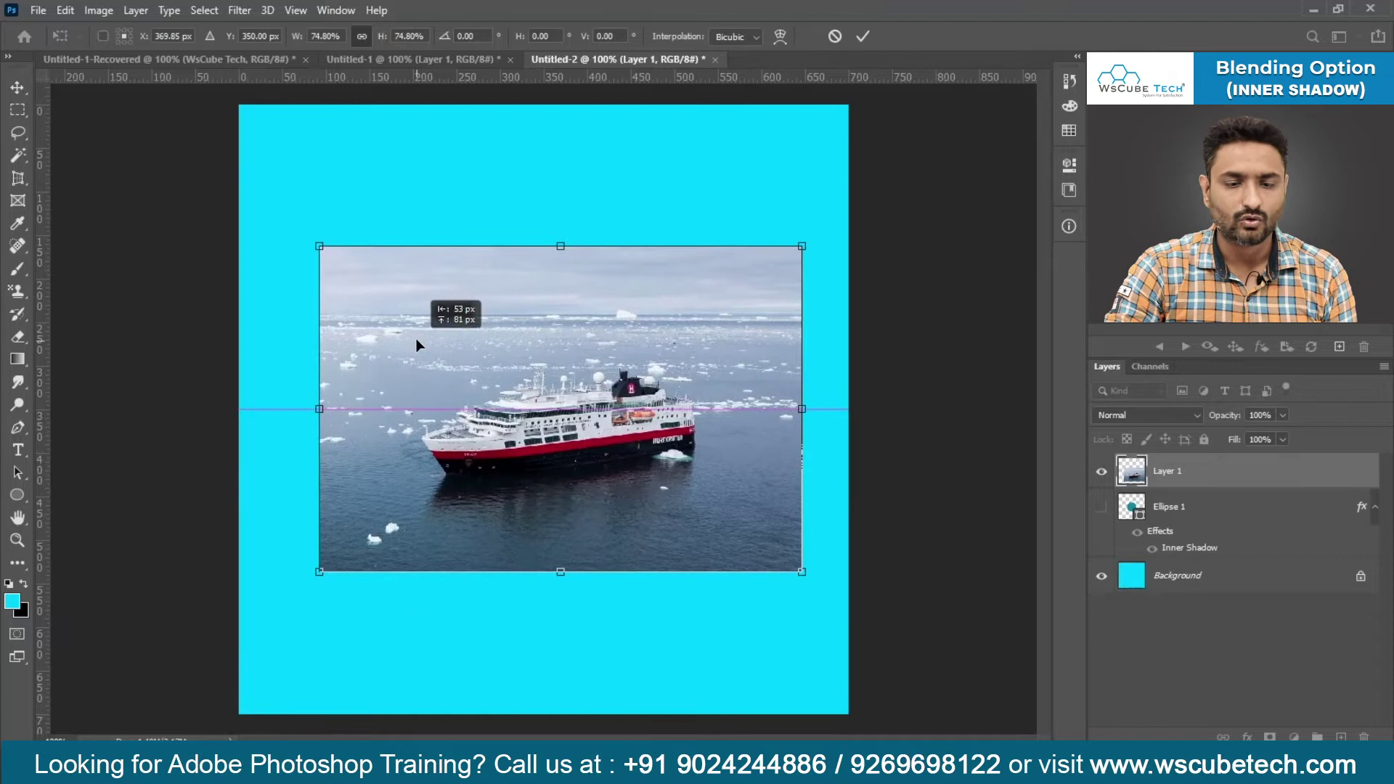
pyautogui.press('Return')
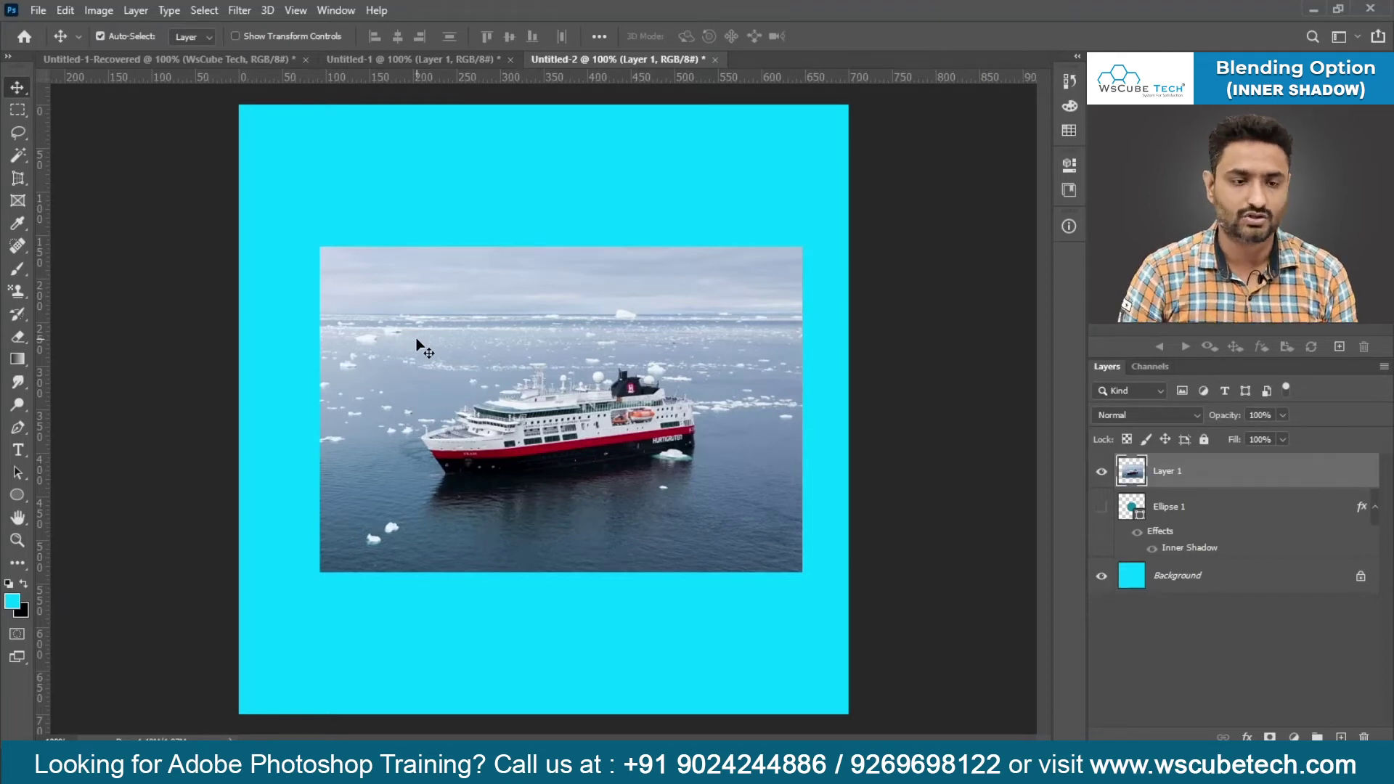
# Add a 13 px outside stroke with the yellow foliage pattern fill to the ship photo layer.
pyautogui.doubleClick(1283, 480)
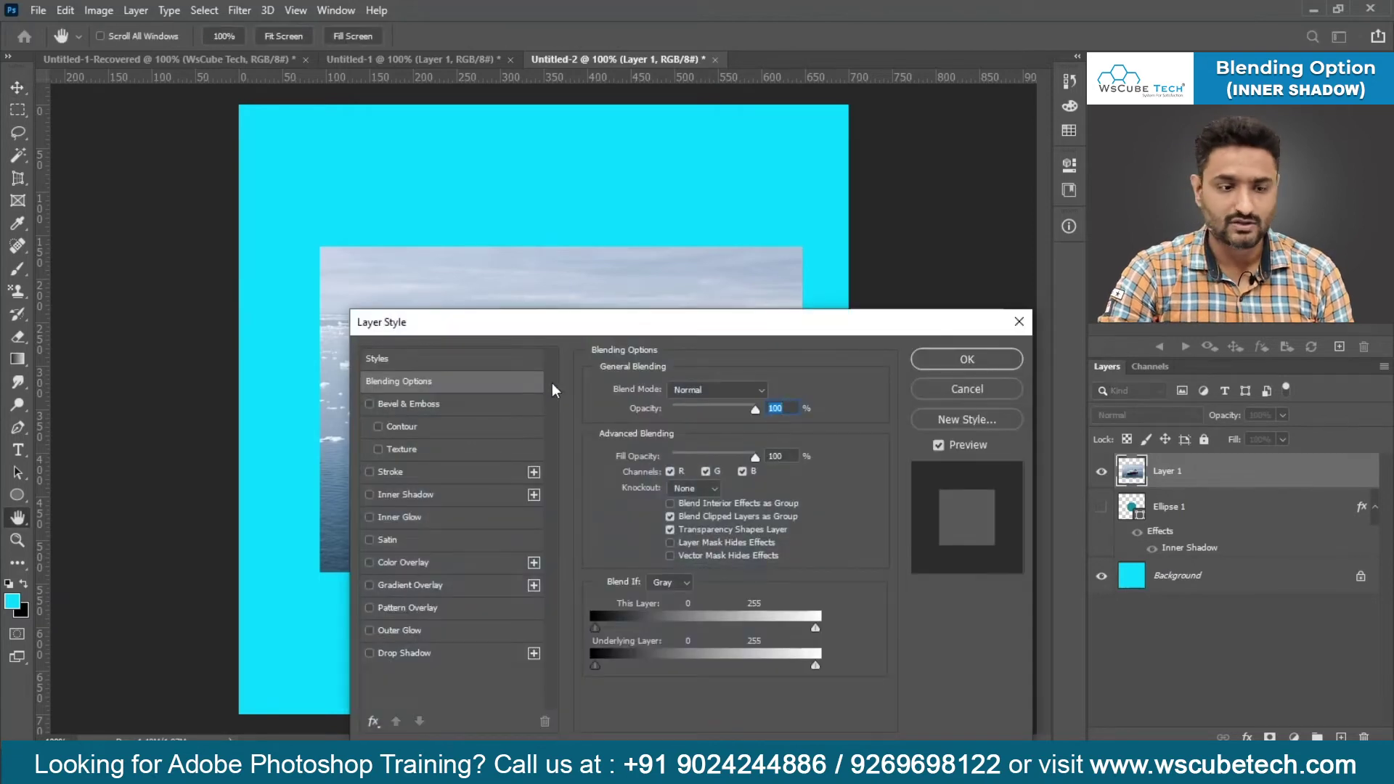
pyautogui.click(411, 475)
pyautogui.moveTo(683, 328); pyautogui.dragTo(613, 304)
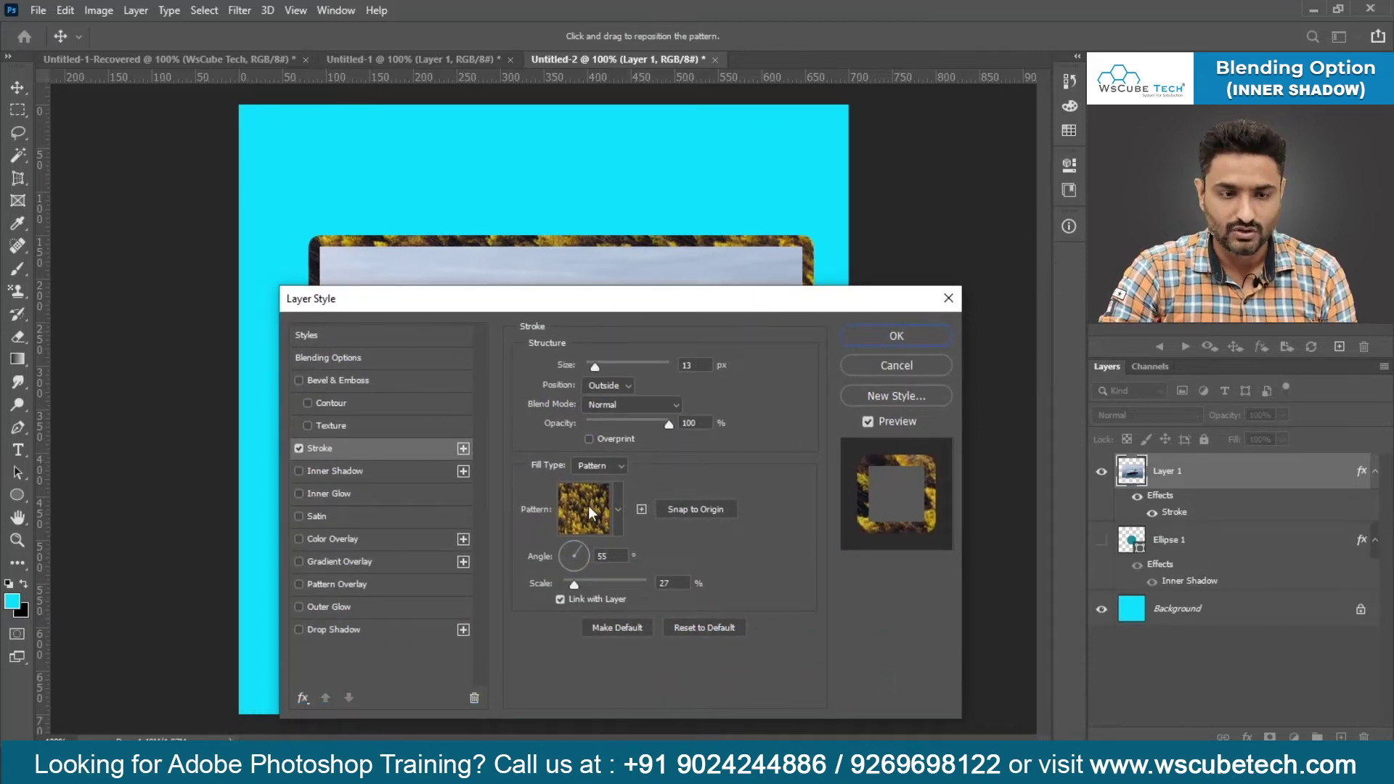
pyautogui.click(871, 335)
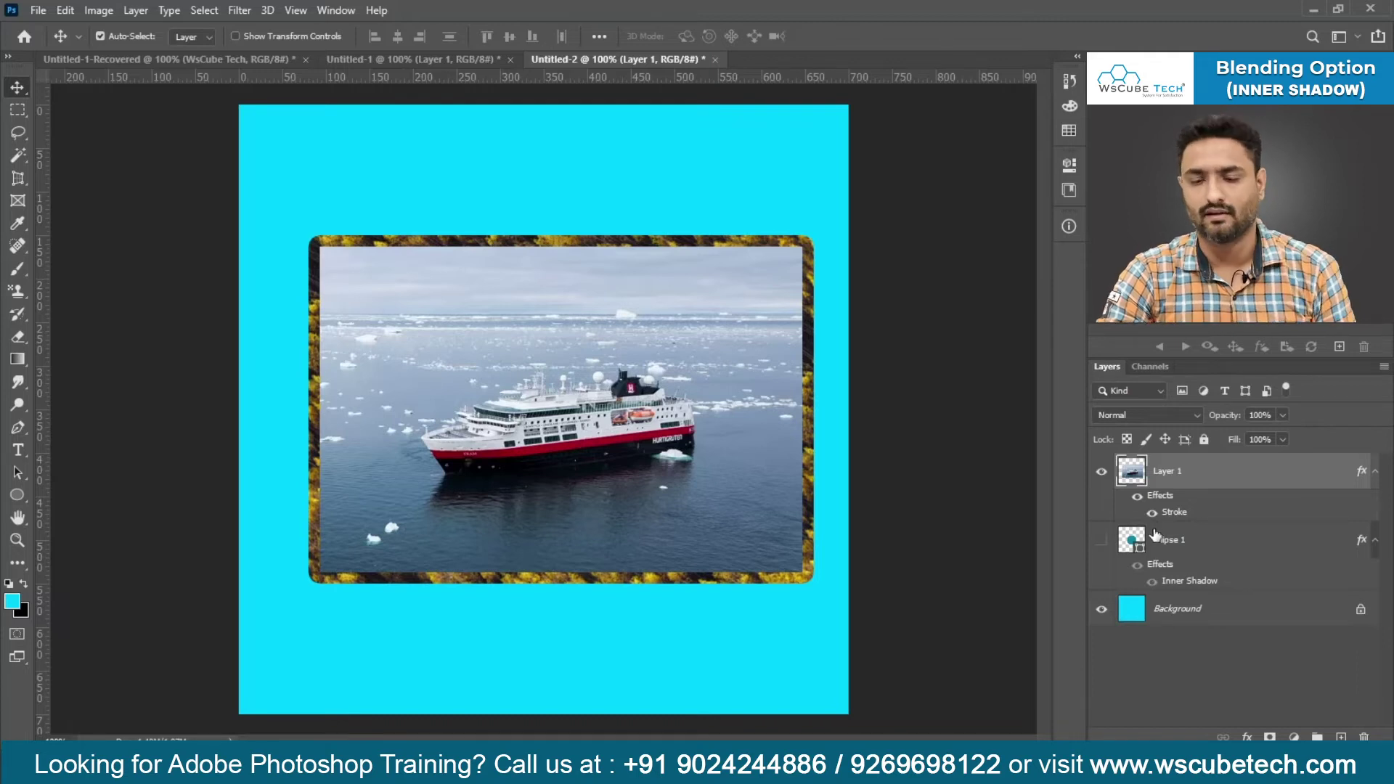
pyautogui.doubleClick(1148, 500)
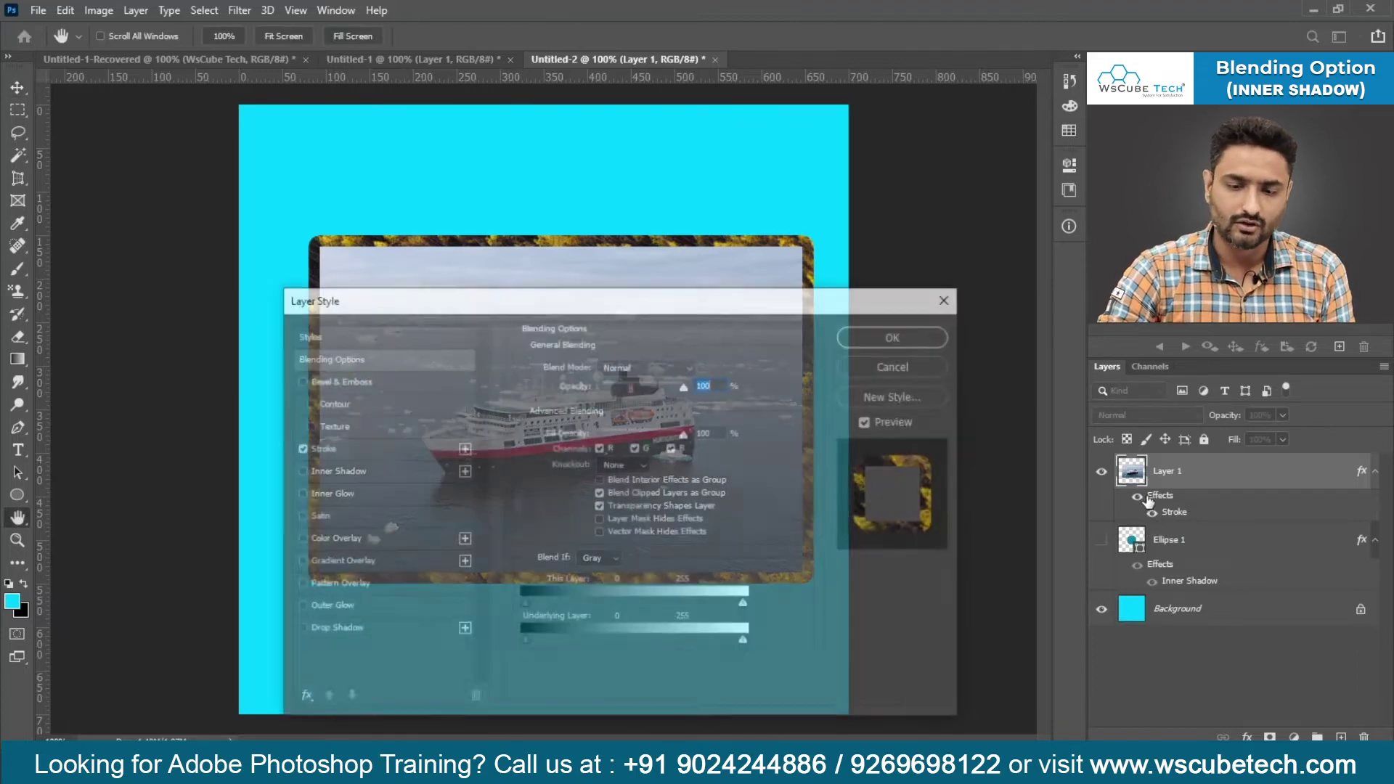
pyautogui.click(379, 498)
pyautogui.moveTo(566, 310); pyautogui.dragTo(653, 429)
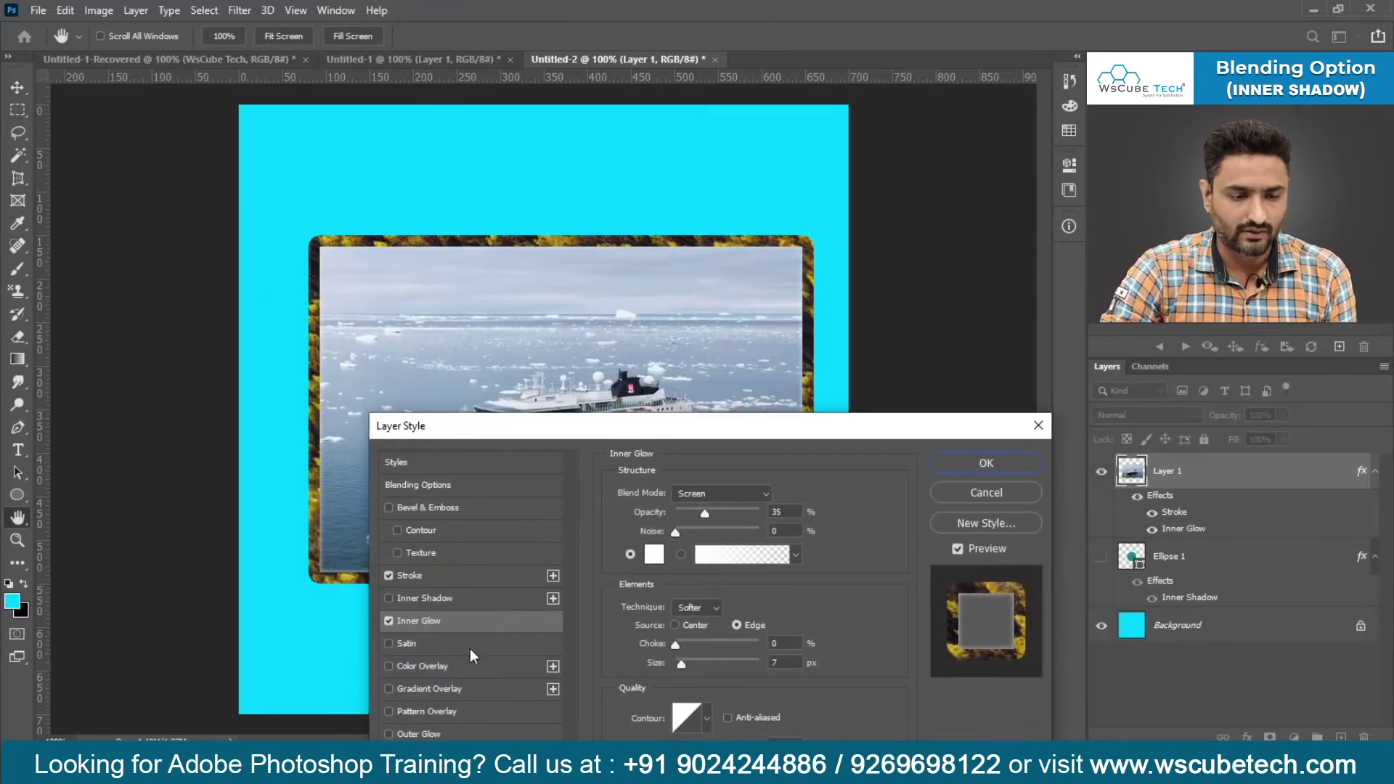
pyautogui.click(389, 620)
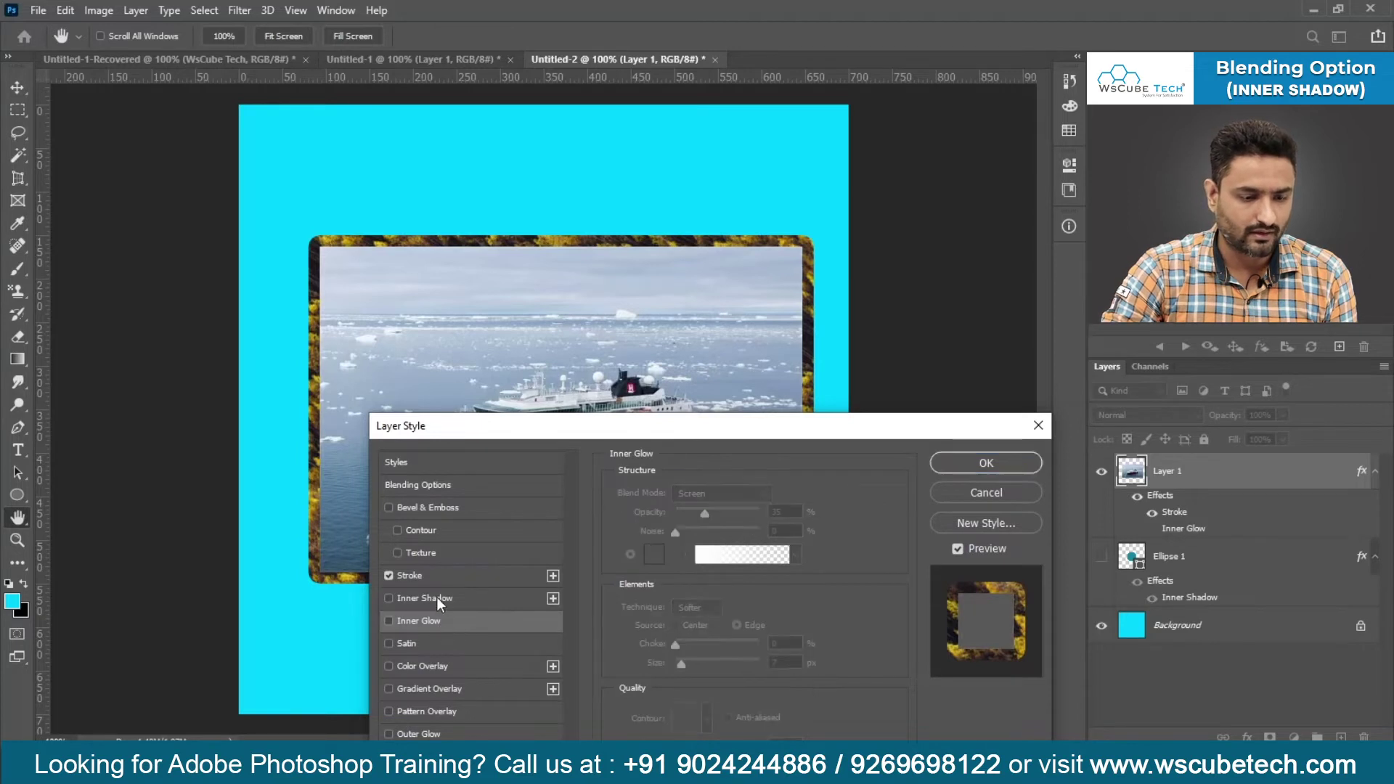
pyautogui.click(441, 600)
pyautogui.moveTo(749, 432); pyautogui.dragTo(598, 507)
pyautogui.moveTo(960, 715); pyautogui.dragTo(917, 618)
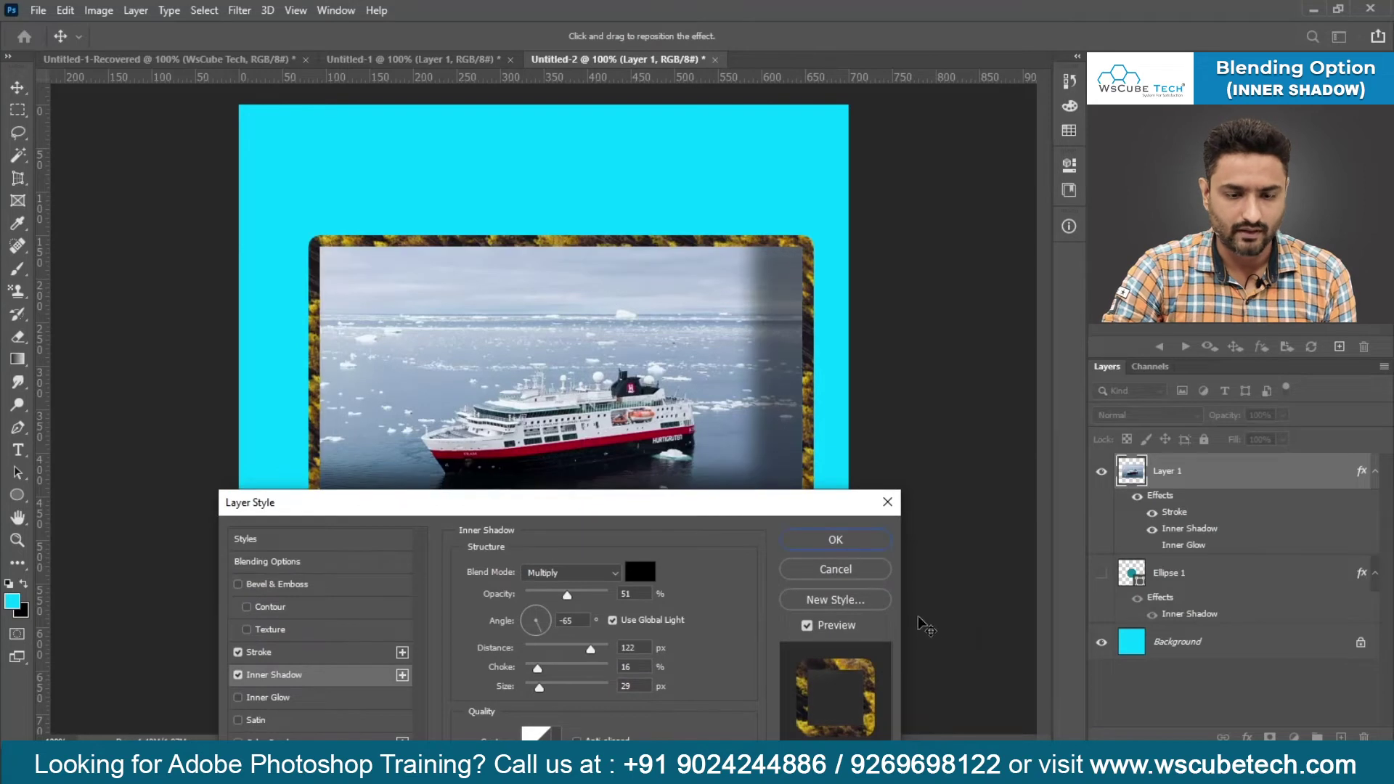
pyautogui.press('Escape')
# Scale the framed ship photo to about 79% and move it into the canvas's upper-left area.
pyautogui.moveTo(678, 451); pyautogui.dragTo(648, 353)
pyautogui.hotkey('ctrl', 't')
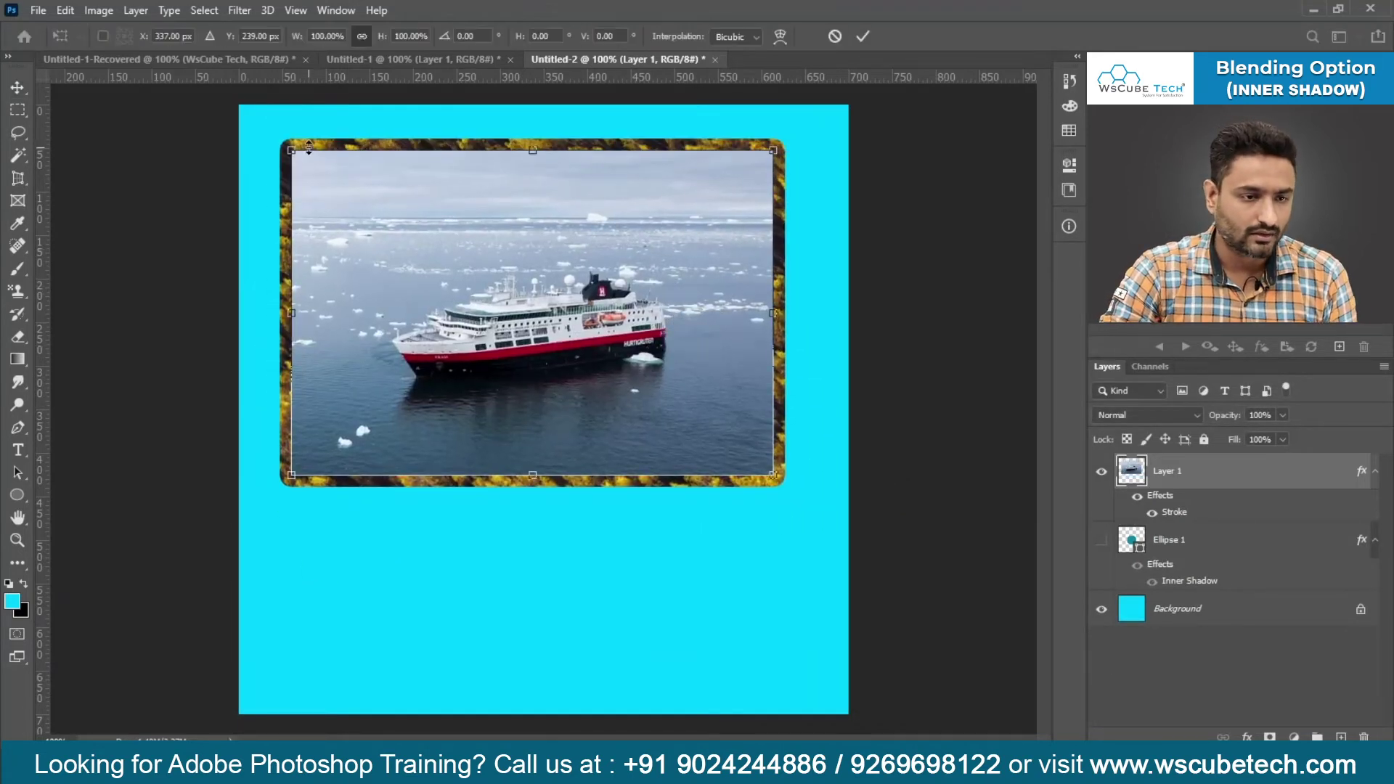
pyautogui.moveTo(291, 149); pyautogui.dragTo(345, 179)
pyautogui.moveTo(401, 209); pyautogui.dragTo(412, 217)
pyautogui.moveTo(457, 286); pyautogui.dragTo(365, 216)
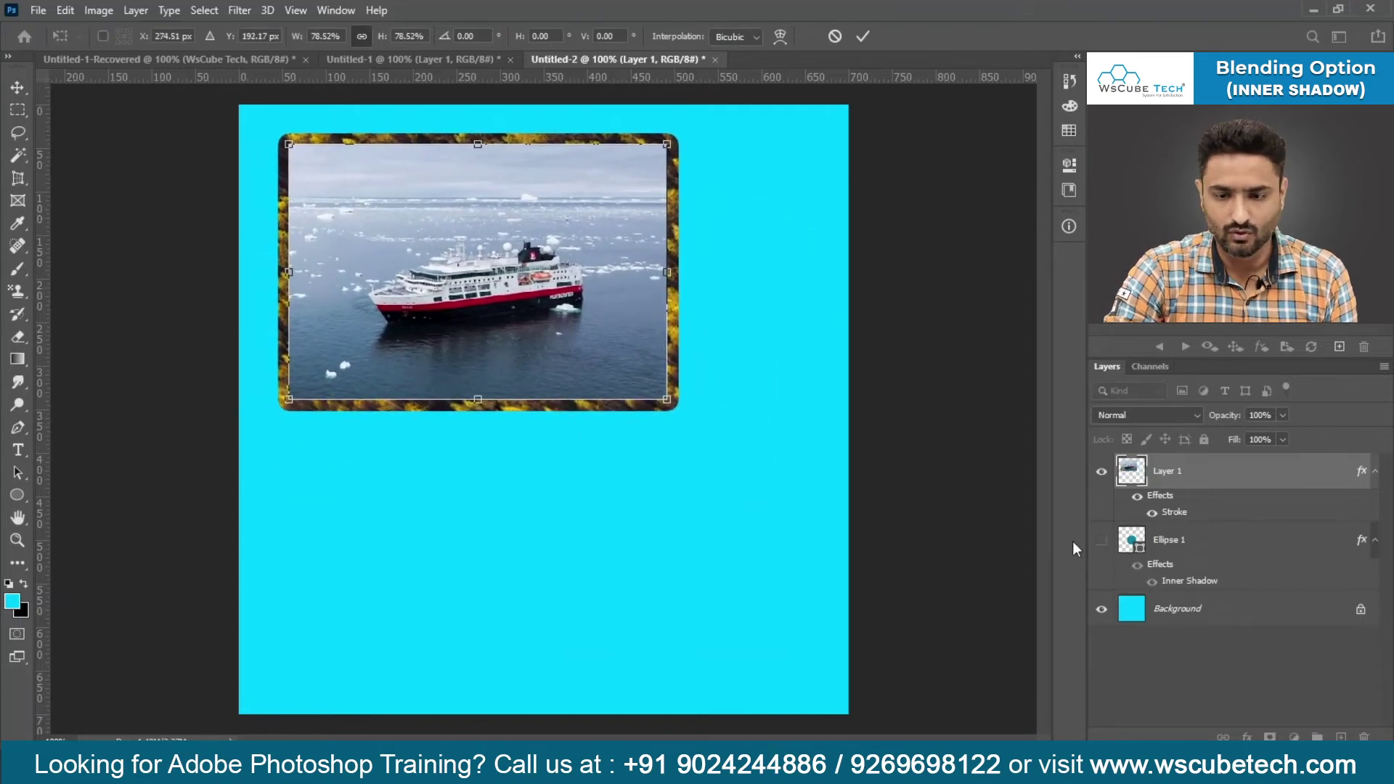
# Add an inner shadow to the ship photo layer and set its distance to 8 px.
pyautogui.doubleClick(1160, 495)
pyautogui.moveTo(549, 323); pyautogui.dragTo(517, 394)
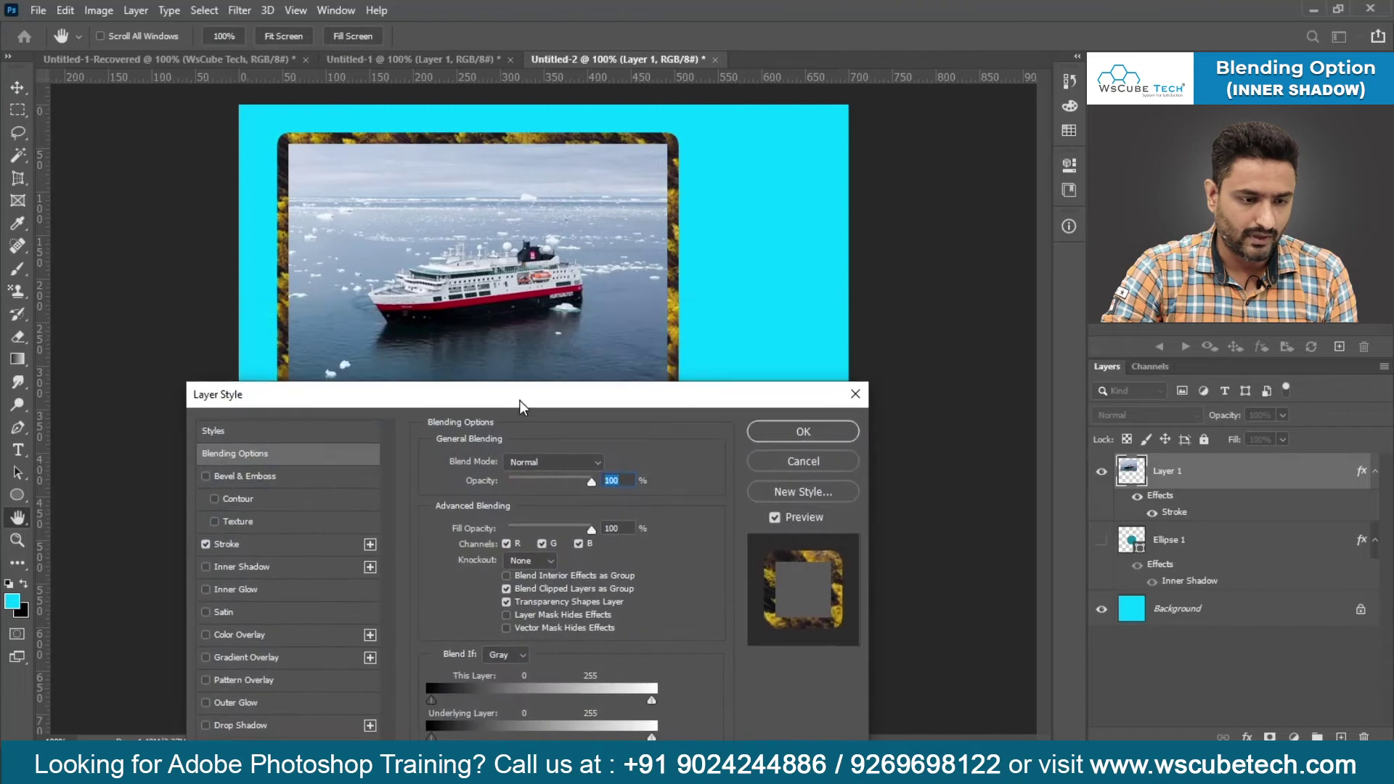
pyautogui.click(286, 567)
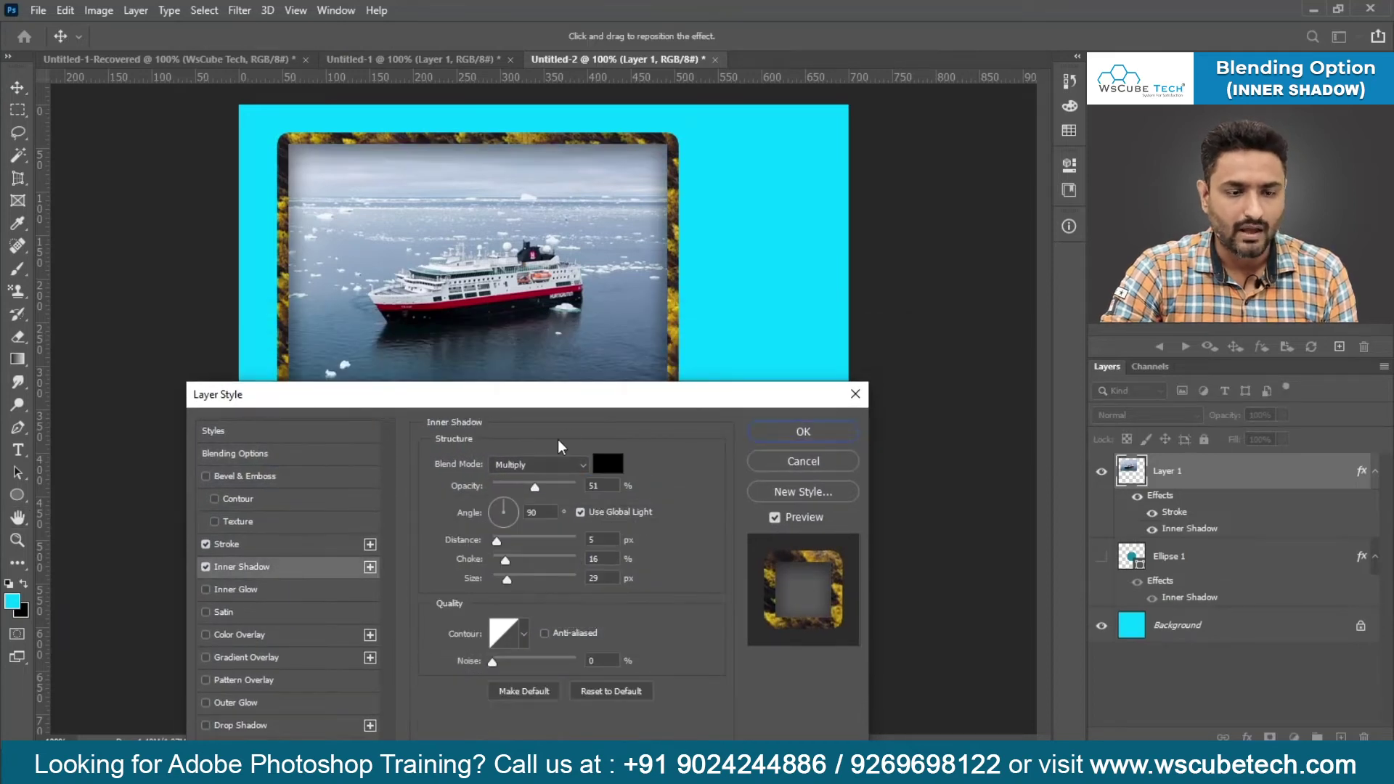
pyautogui.moveTo(594, 401); pyautogui.dragTo(641, 408)
pyautogui.moveTo(566, 544); pyautogui.dragTo(568, 545)
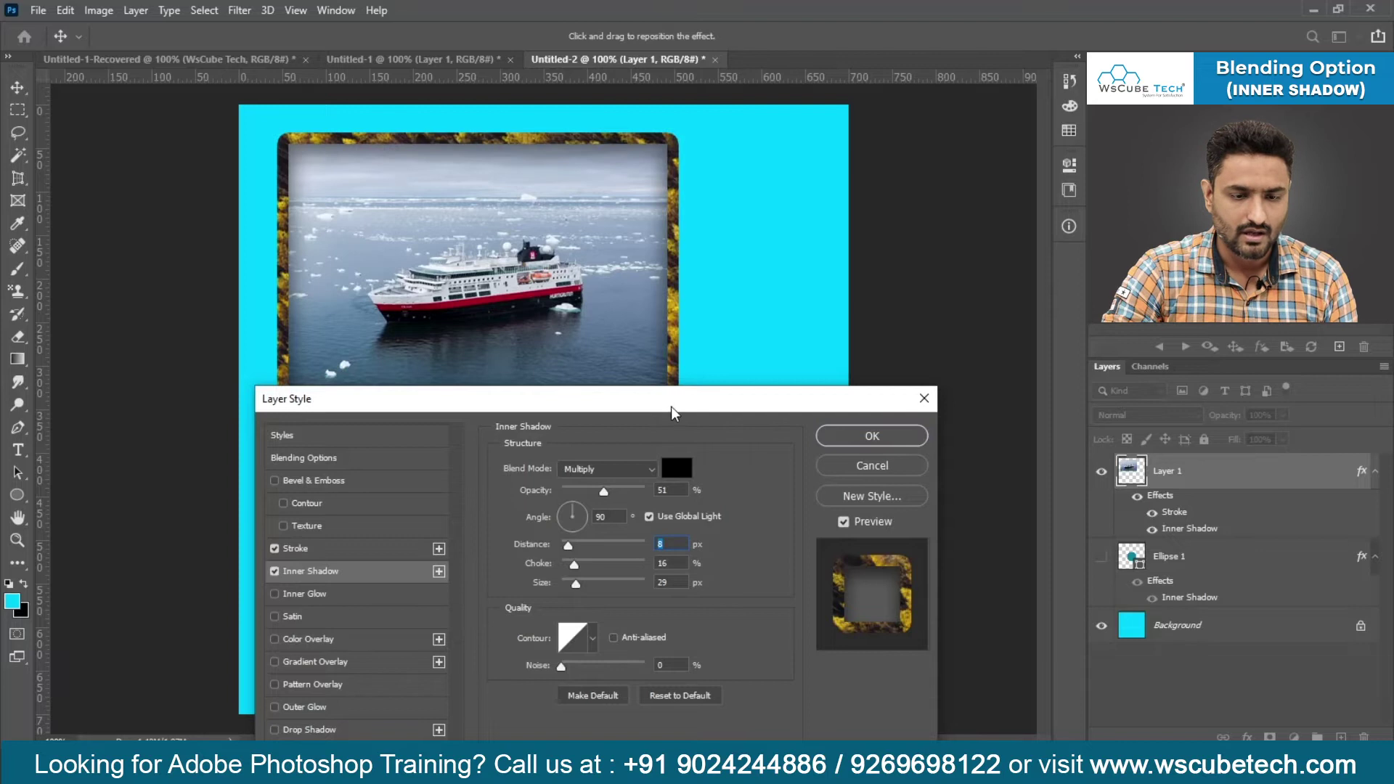
# Set the photo's inner shadow to 56% opacity, 17% choke, 10 px size and a 90° angle.
pyautogui.moveTo(671, 413); pyautogui.dragTo(677, 447)
pyautogui.moveTo(613, 526); pyautogui.dragTo(578, 618)
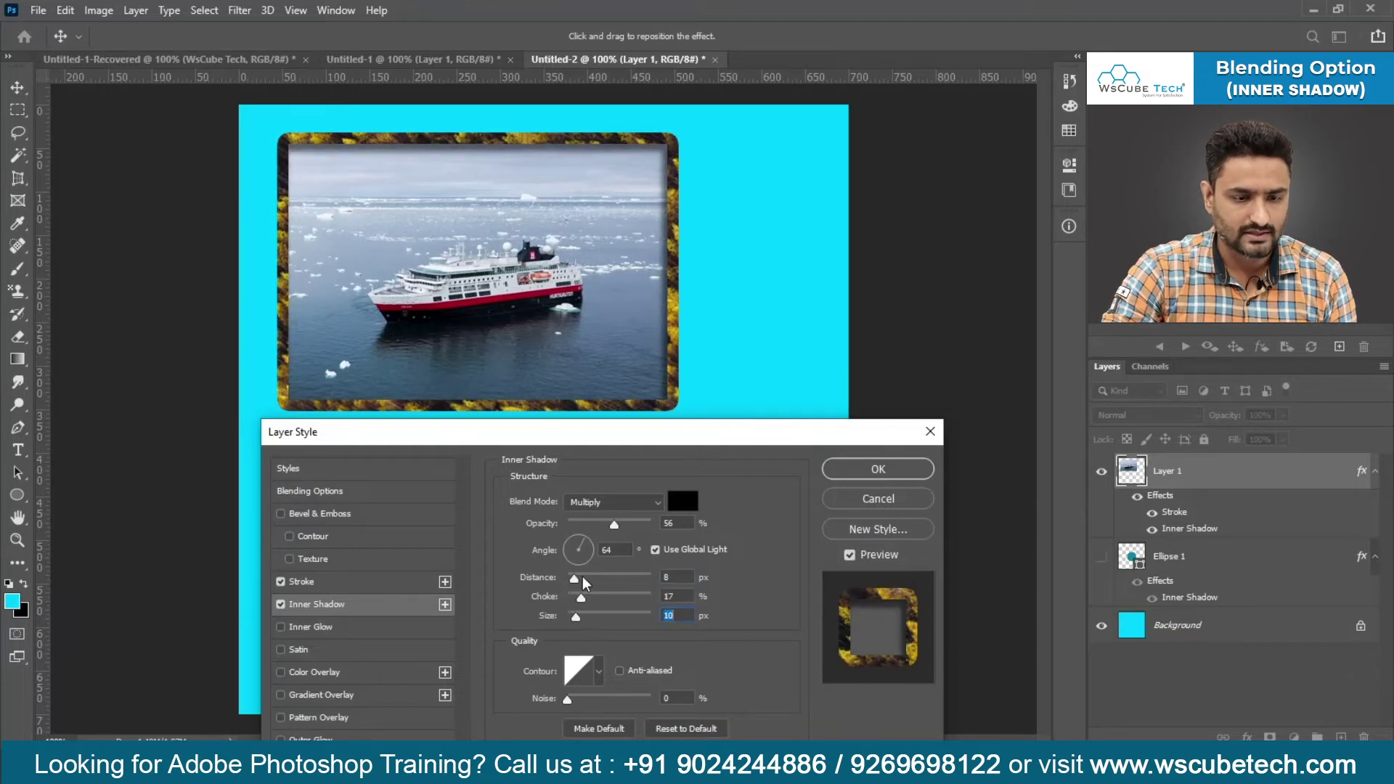
pyautogui.click(608, 550)
pyautogui.write('90')
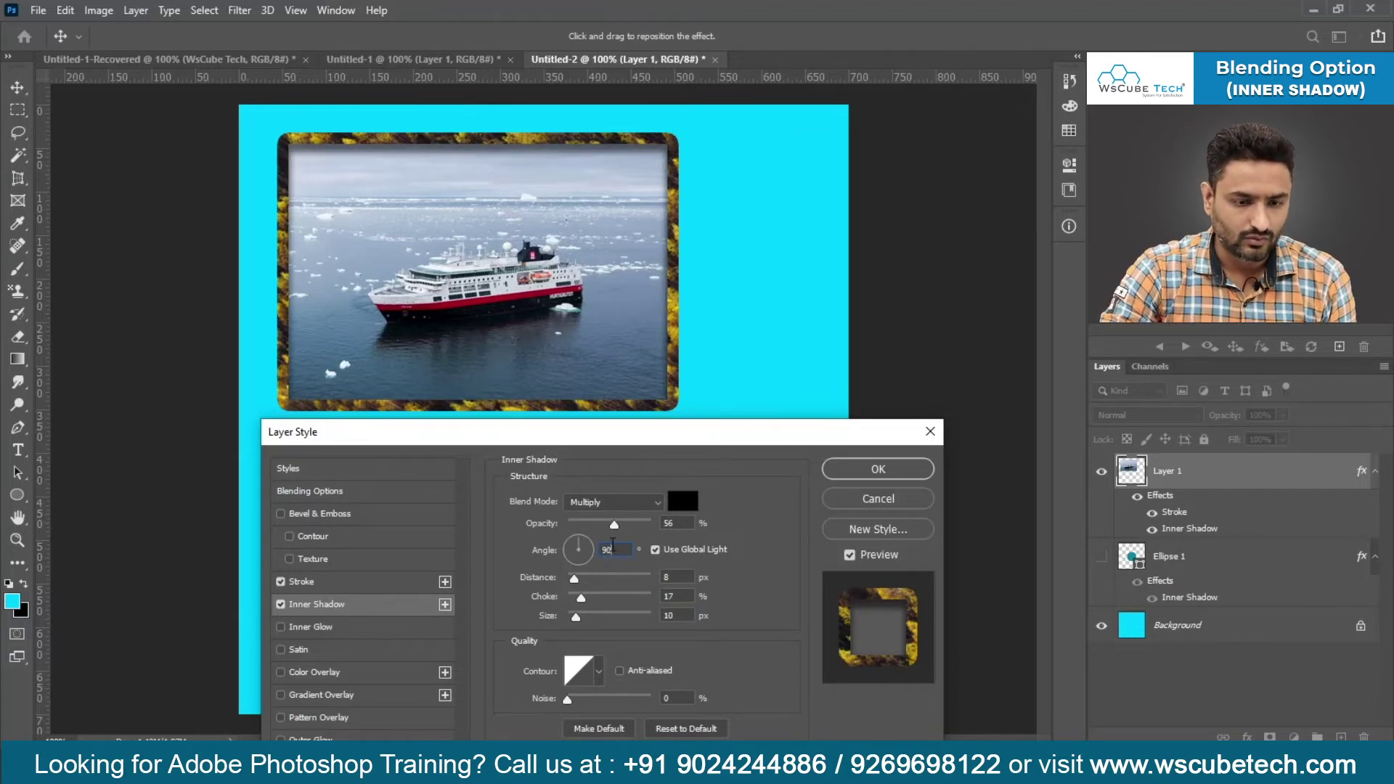
pyautogui.click(743, 551)
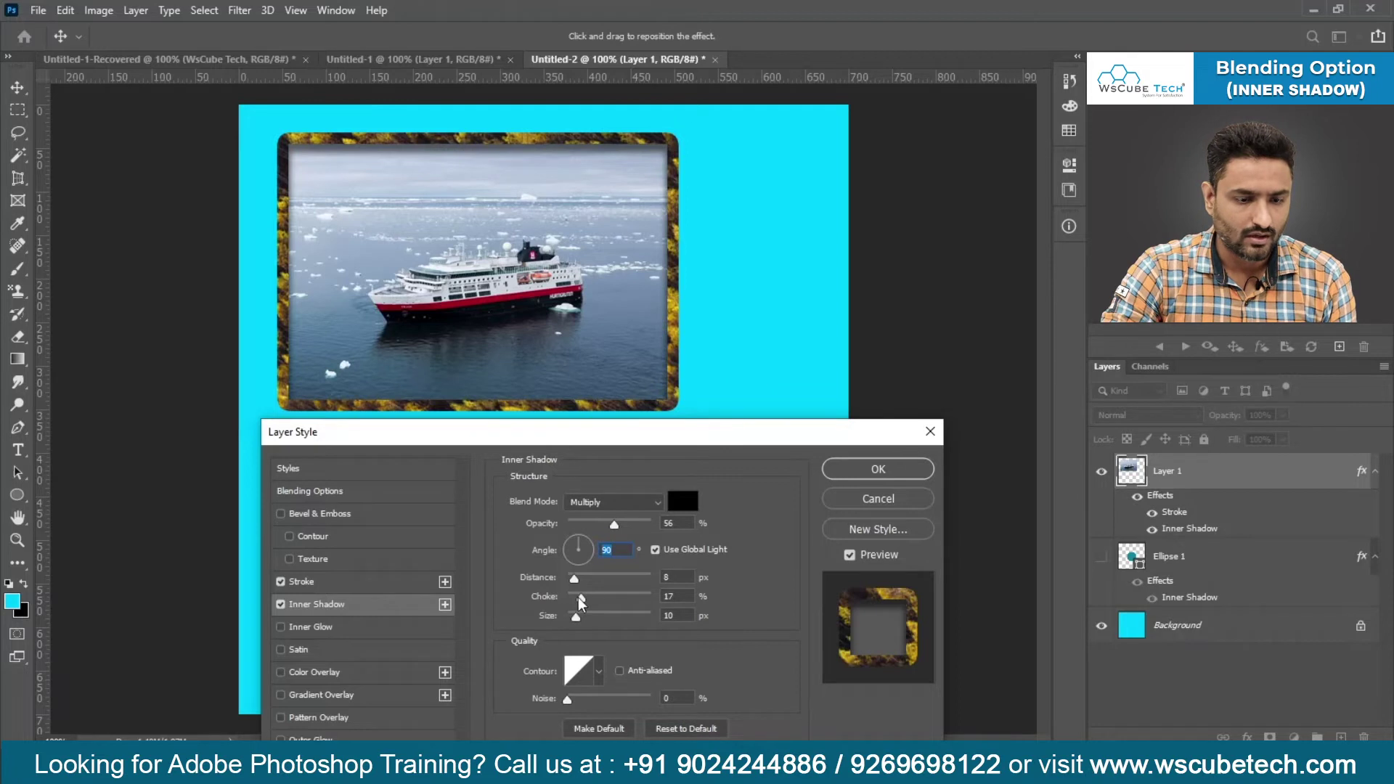
# Set the ship photo's inner shadow choke to 6% and move the framed photo toward the canvas centre.
pyautogui.moveTo(581, 604); pyautogui.dragTo(572, 604)
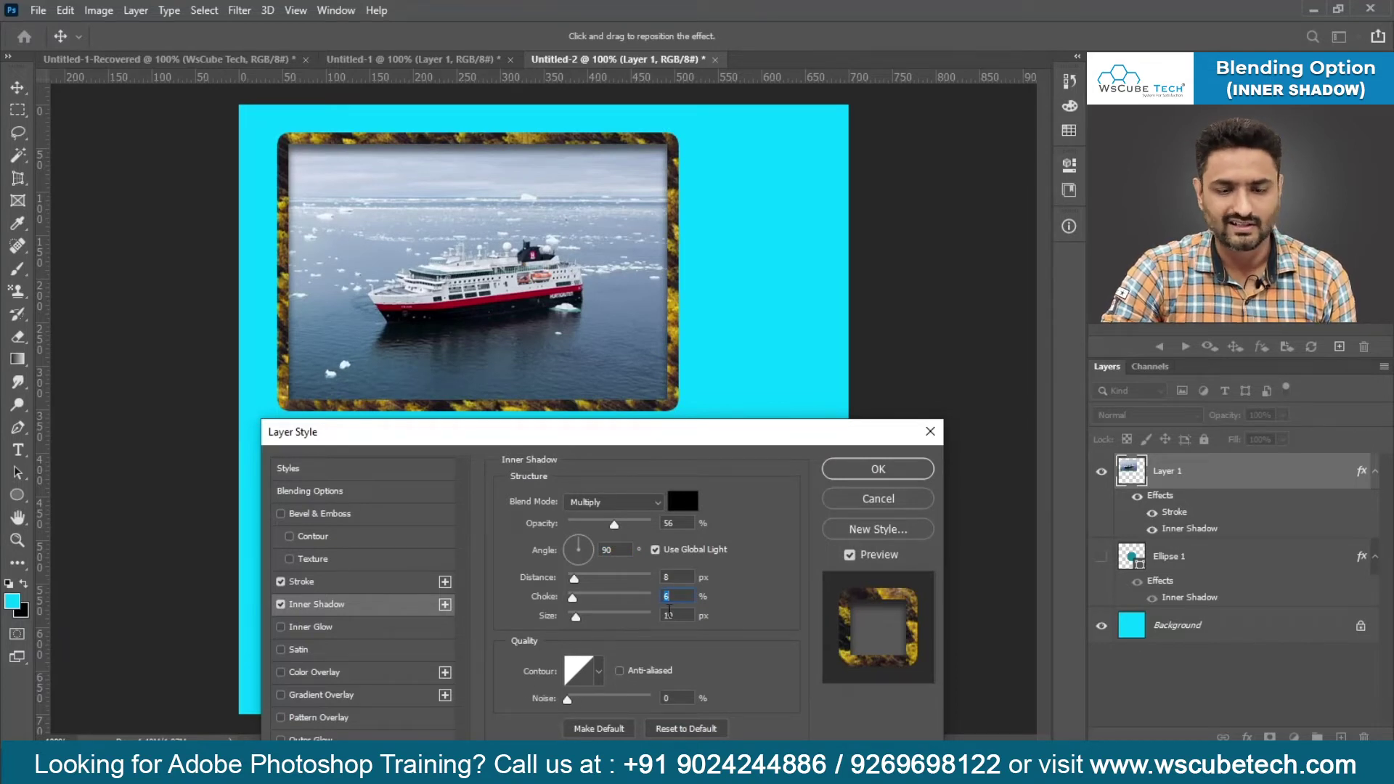
pyautogui.moveTo(791, 439); pyautogui.dragTo(774, 280)
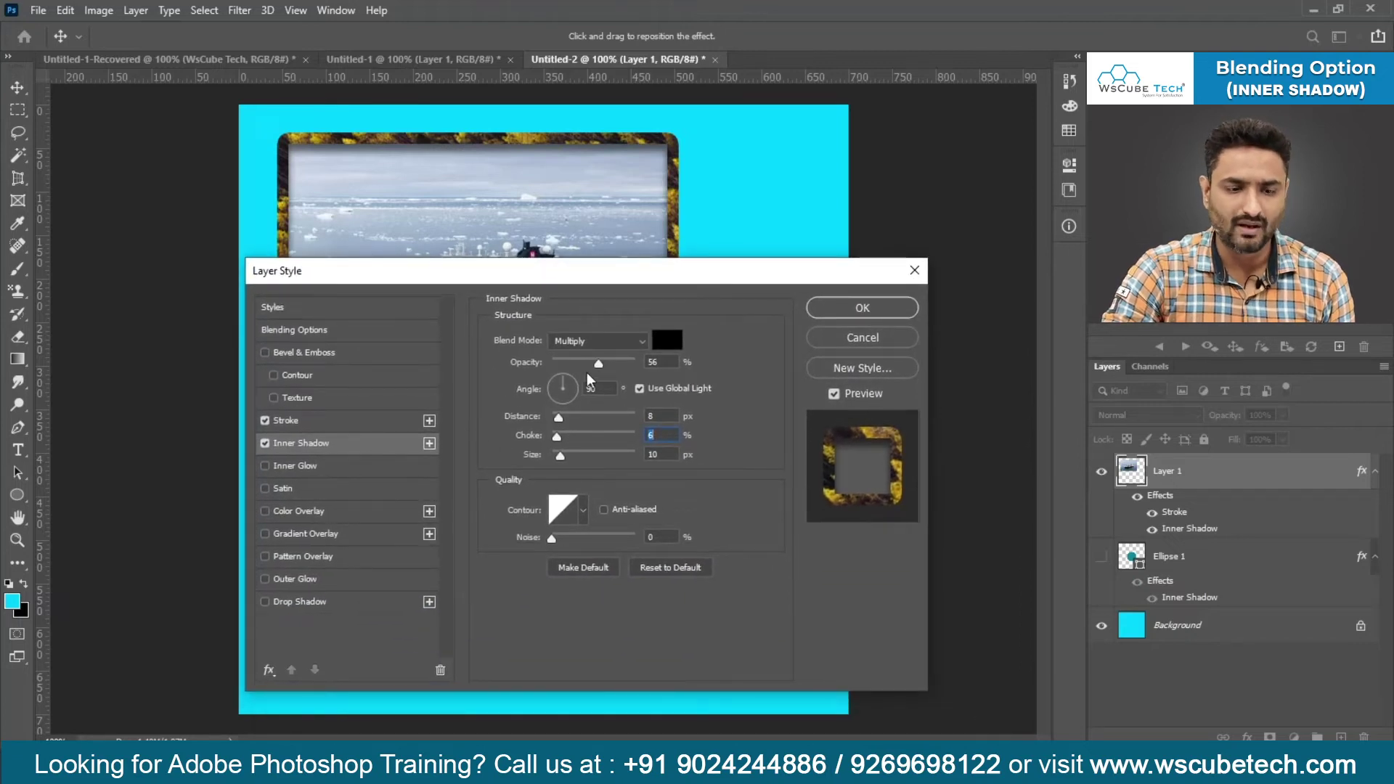
pyautogui.click(844, 304)
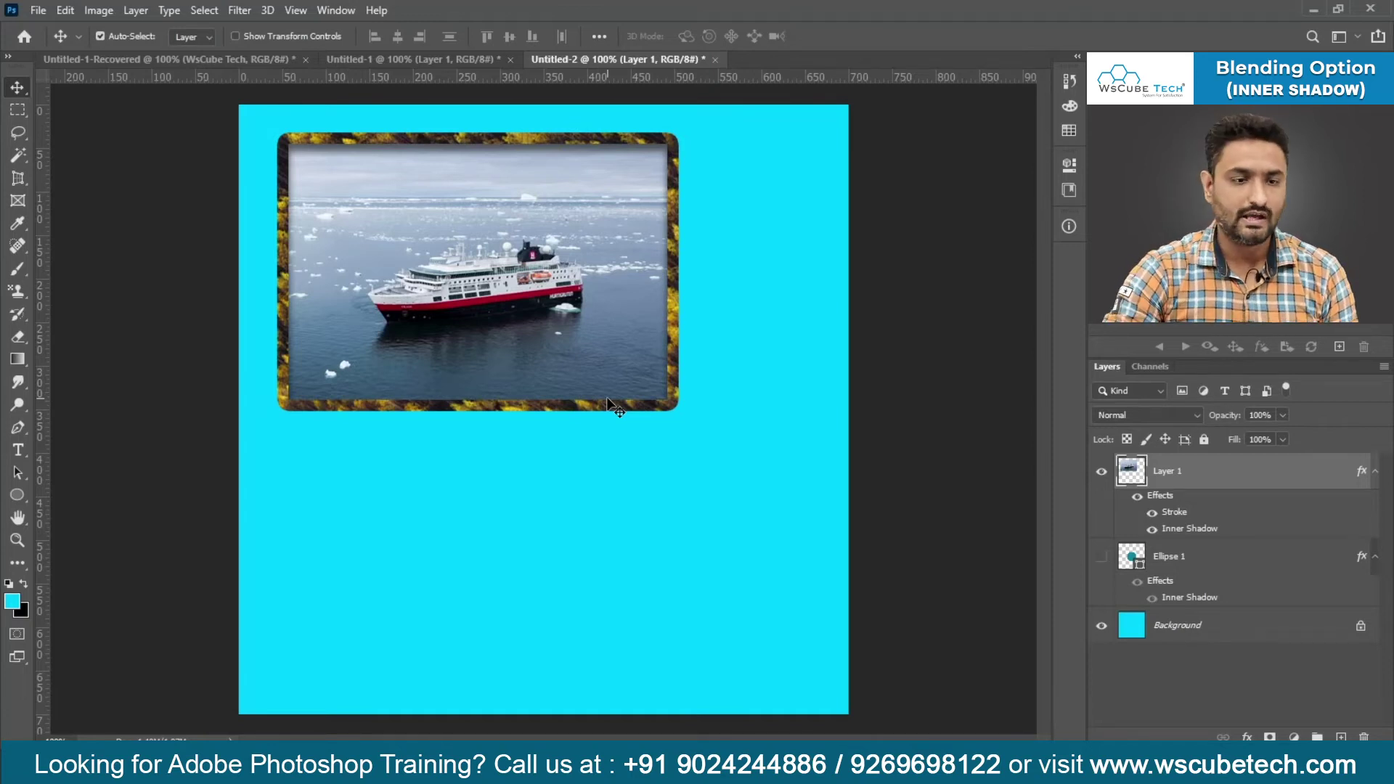
pyautogui.moveTo(573, 341); pyautogui.dragTo(639, 438)
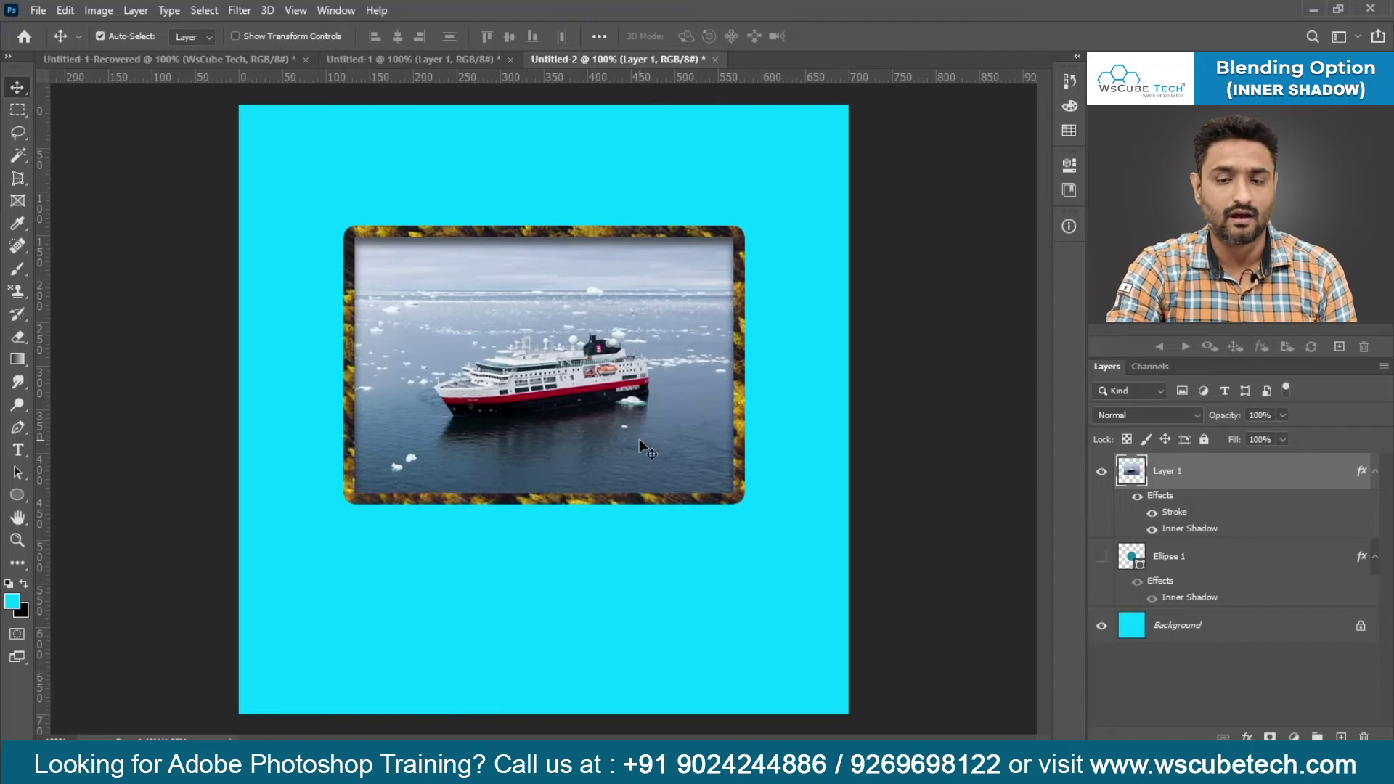
# Hide the ship photo layer and add white 80 pt text "WsCube Tech" in the canvas's upper-left area.
pyautogui.click(1102, 474)
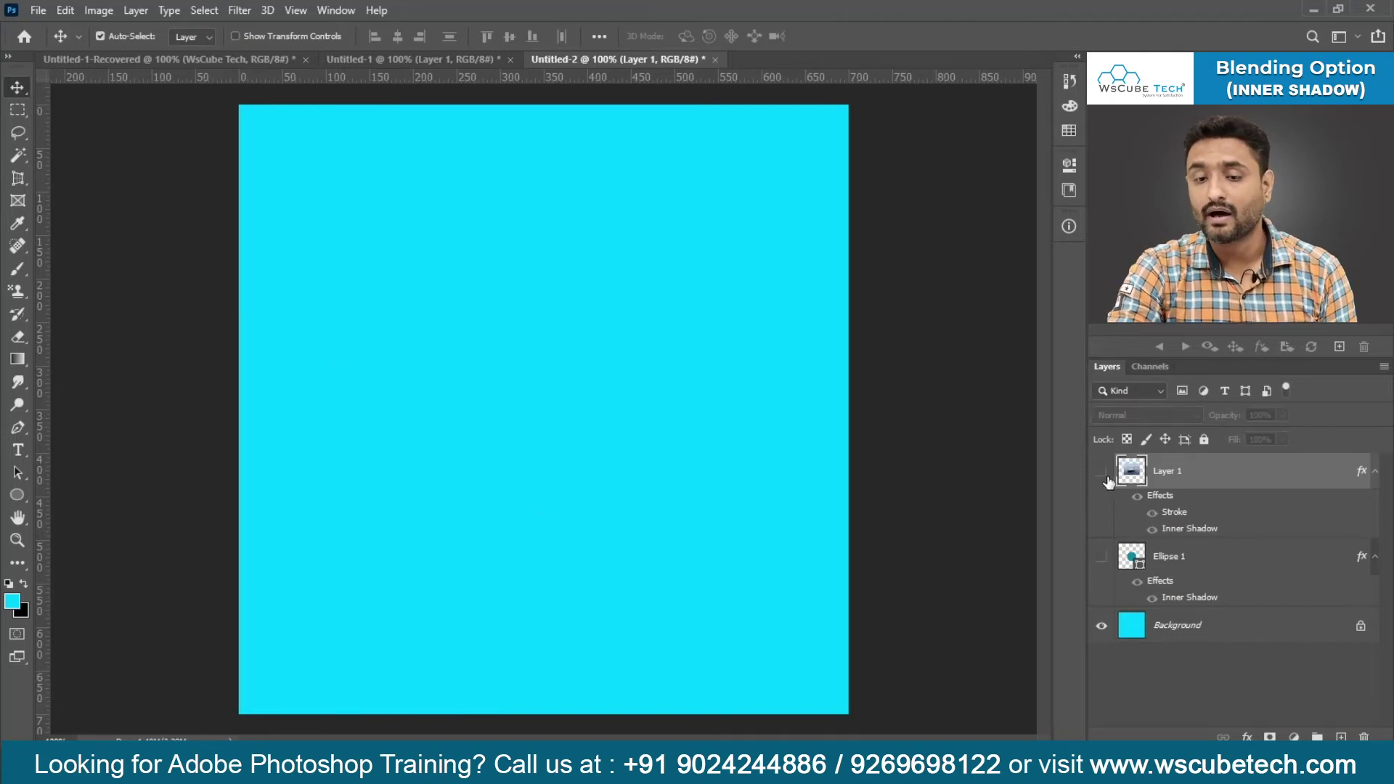
pyautogui.press('t')
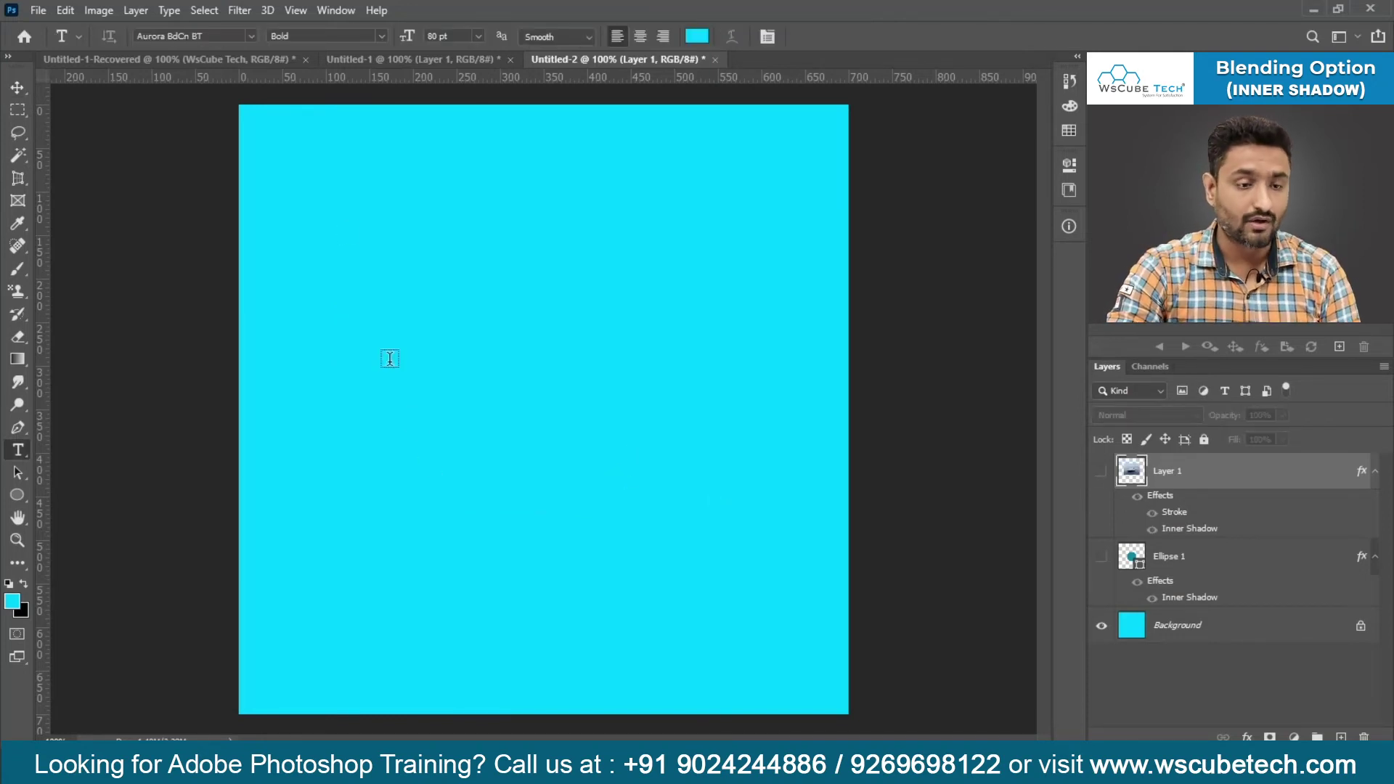
pyautogui.click(334, 188)
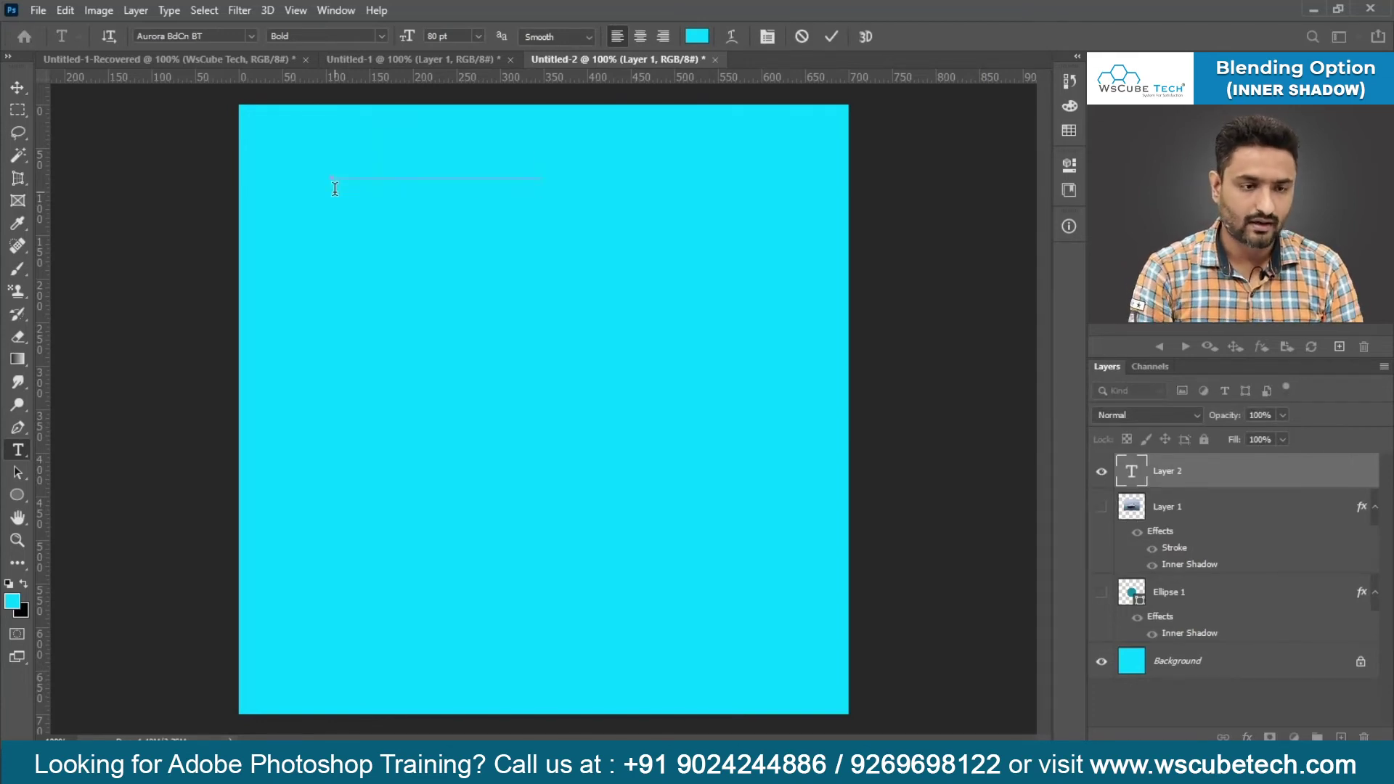
pyautogui.click(697, 36)
pyautogui.moveTo(824, 376); pyautogui.dragTo(671, 237)
pyautogui.click(1177, 345)
pyautogui.click(517, 151)
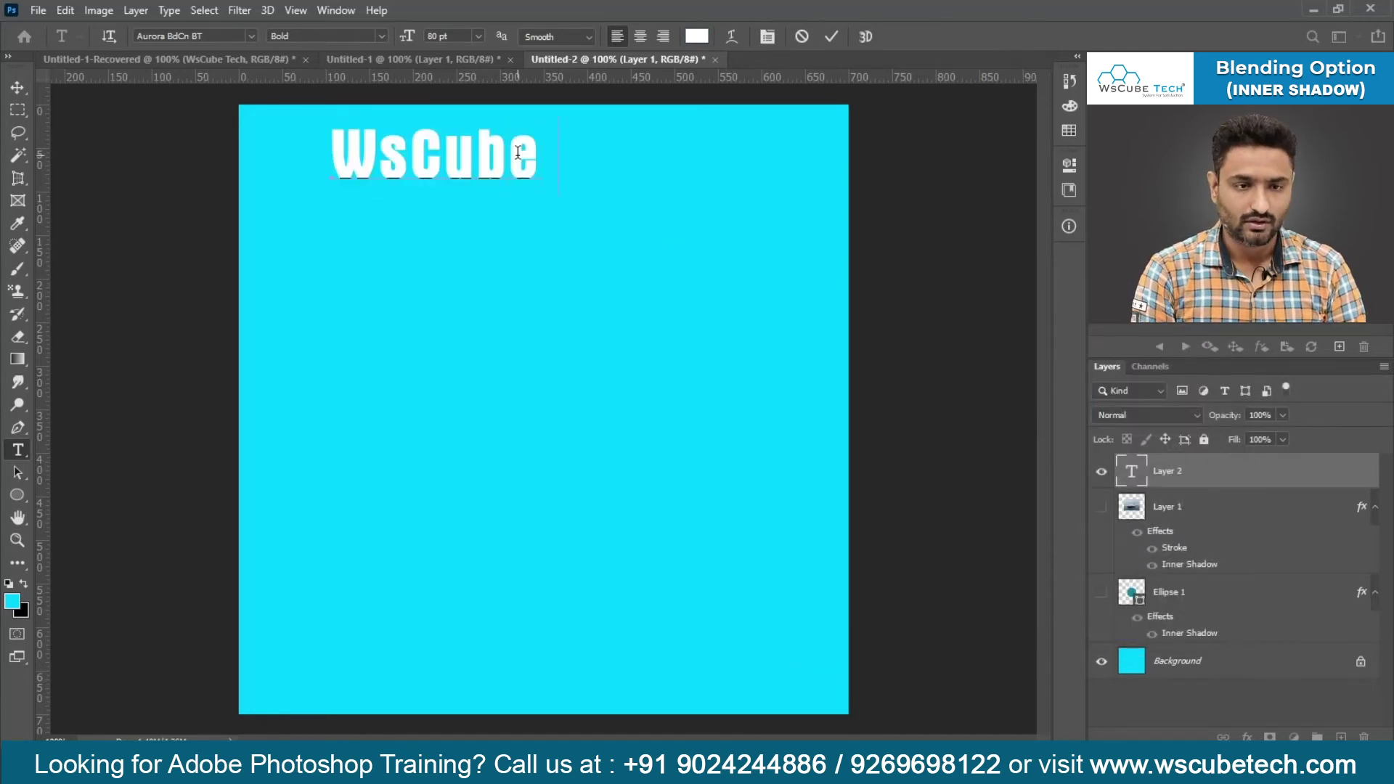
pyautogui.write('Tech')
pyautogui.hotkey('ctrl', 'Return')
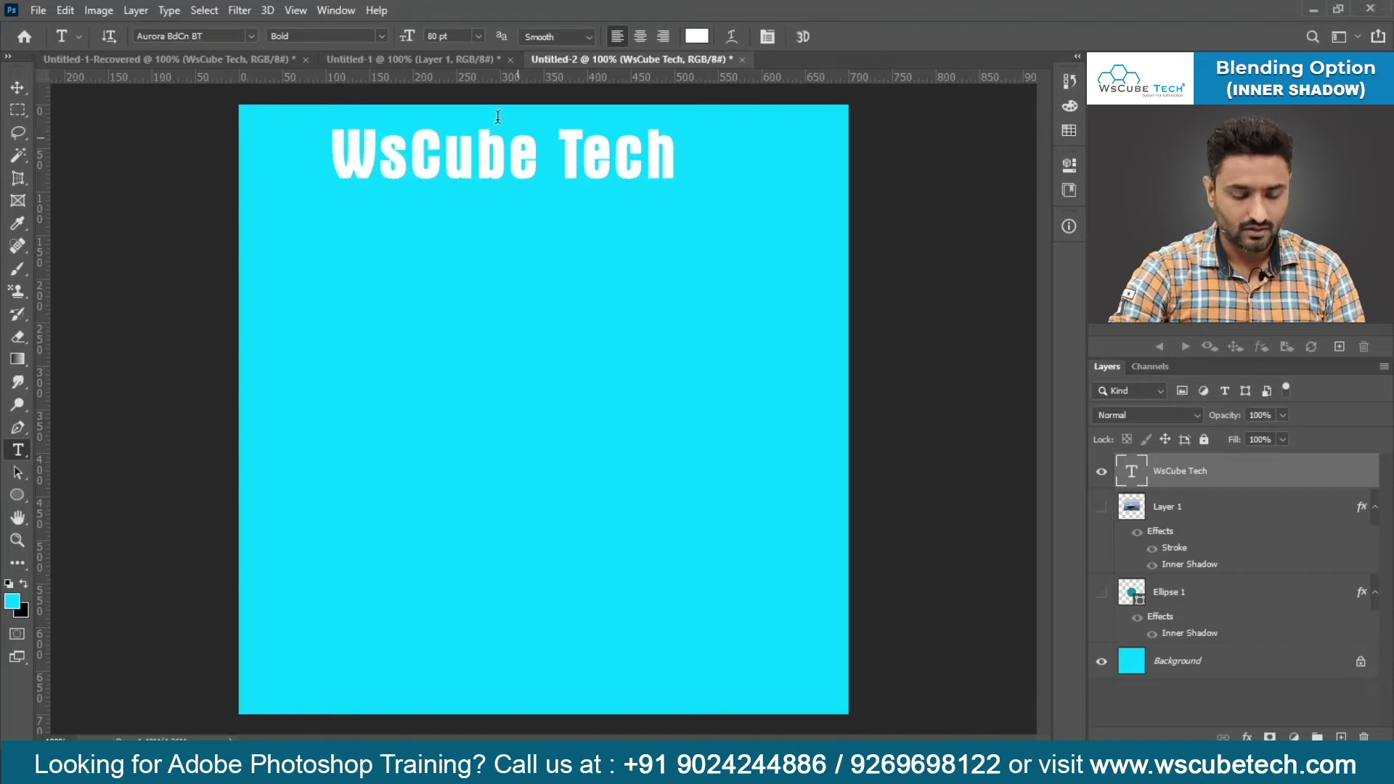
pyautogui.press('v')
pyautogui.moveTo(469, 165); pyautogui.dragTo(408, 268)
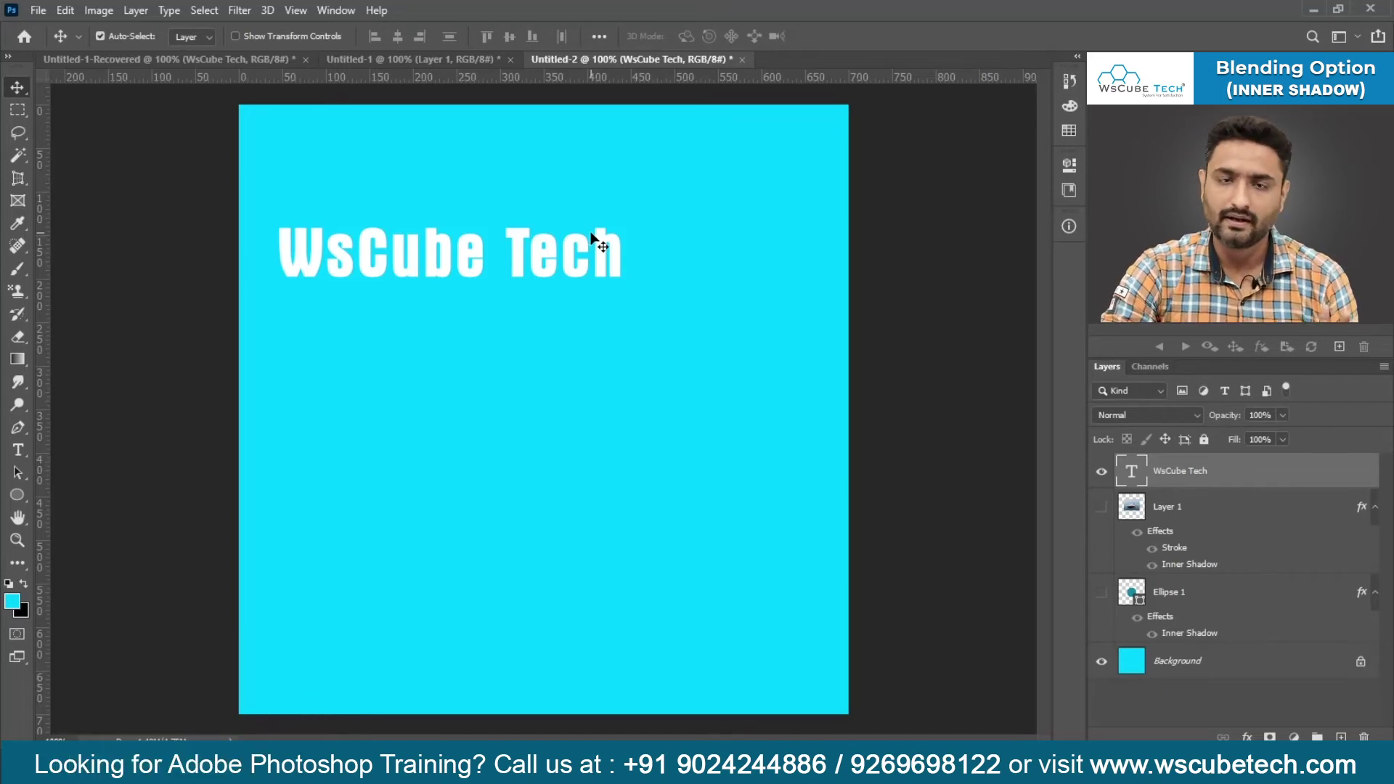
# Add an inner shadow to the WsCube Tech text with 65% opacity, 0 px distance, 11% choke and 16 px size.
pyautogui.doubleClick(1253, 472)
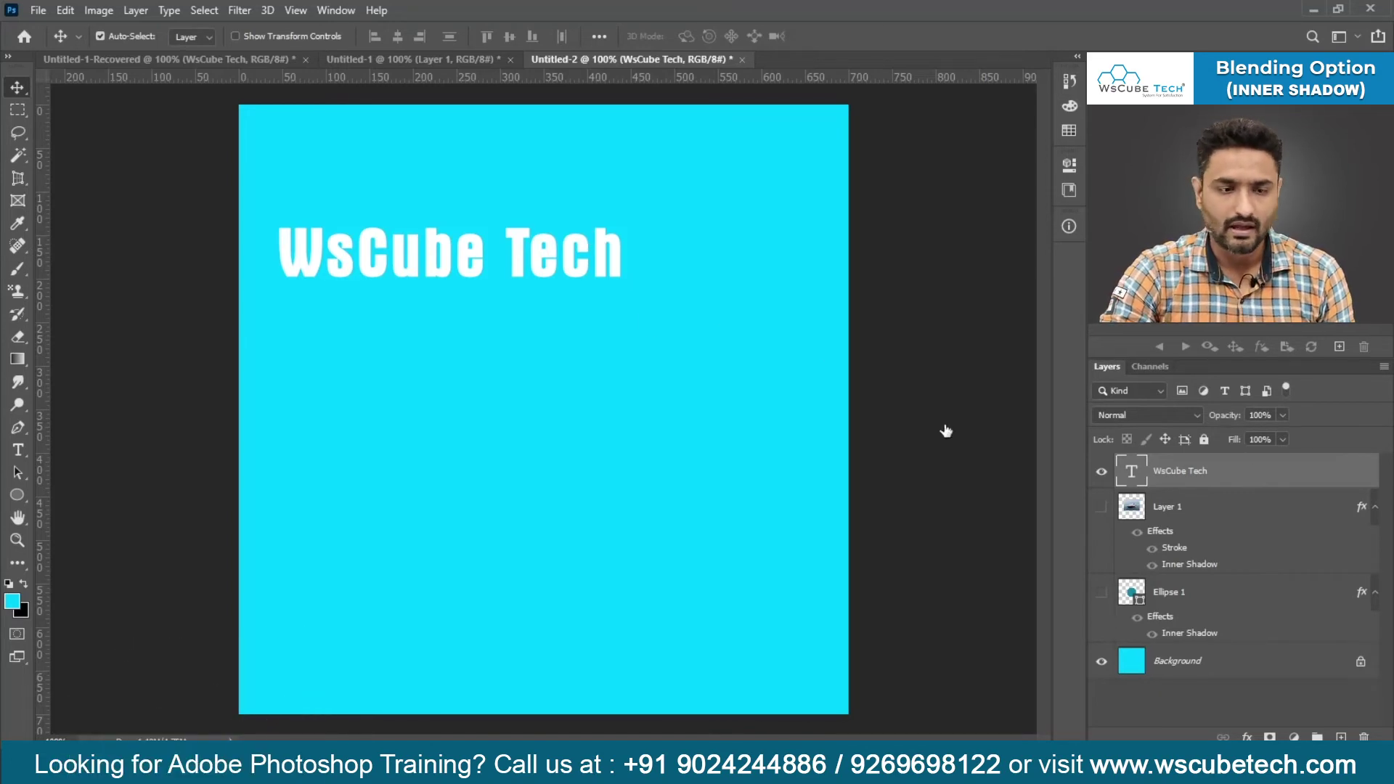
pyautogui.moveTo(522, 277); pyautogui.dragTo(515, 333)
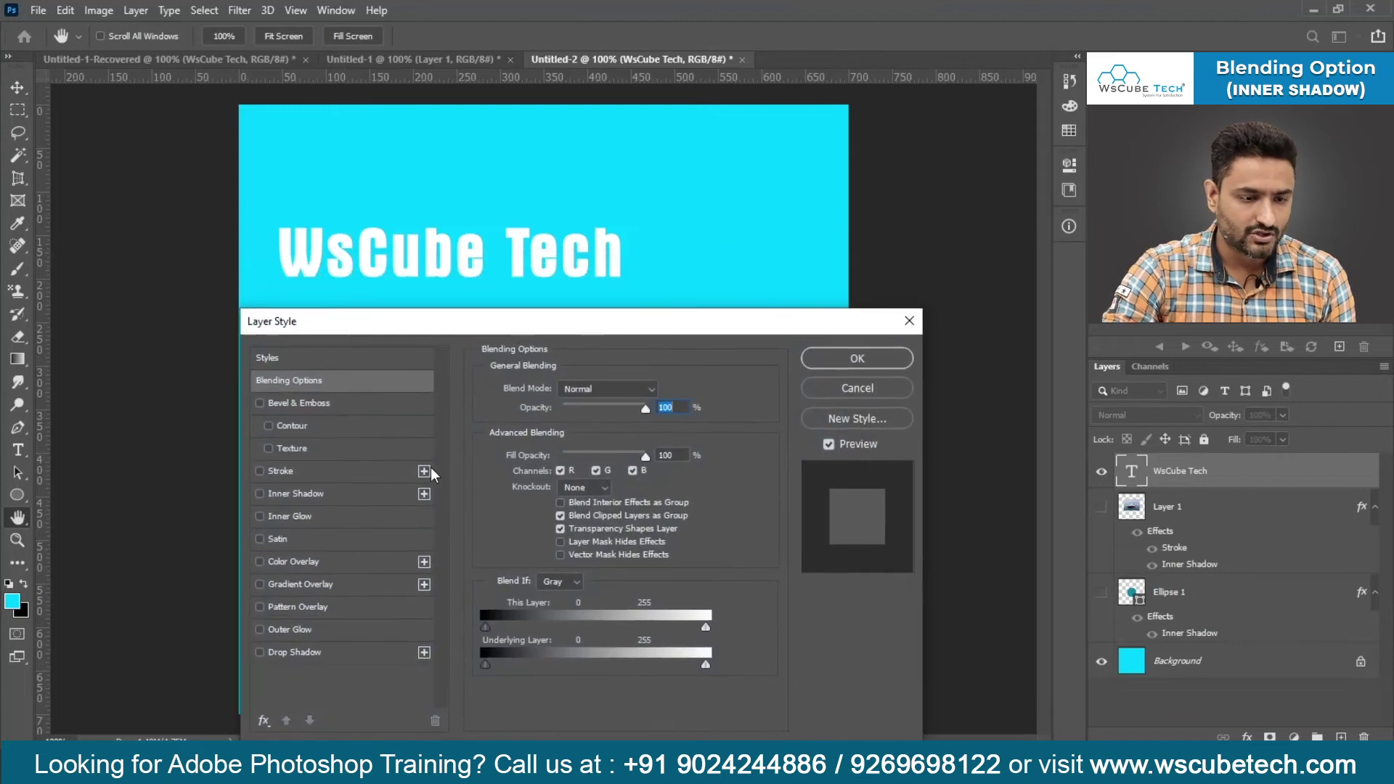
pyautogui.click(351, 493)
pyautogui.moveTo(636, 336); pyautogui.dragTo(659, 358)
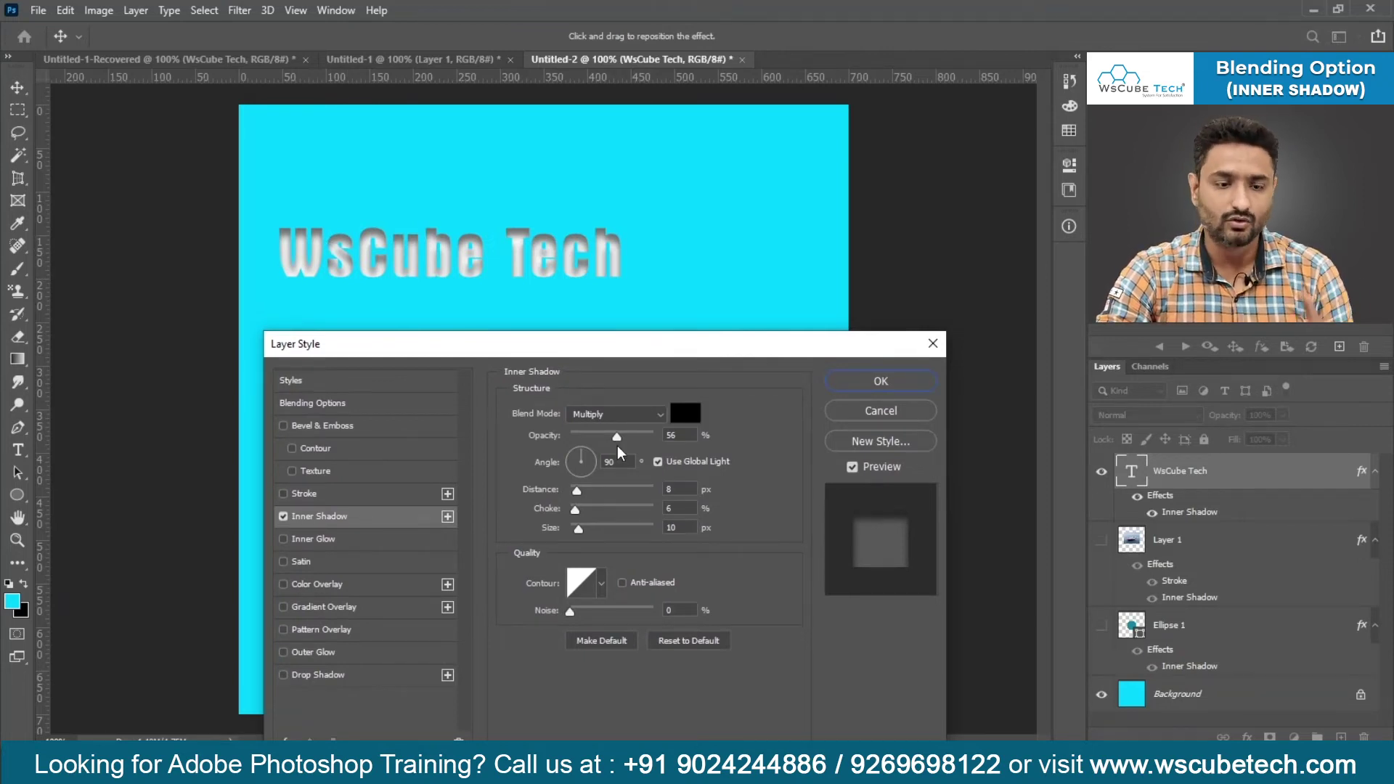
pyautogui.moveTo(617, 436)
pyautogui.mouseDown()
pyautogui.moveTo(643, 434)
pyautogui.moveTo(624, 438)
pyautogui.mouseUp()
pyautogui.moveTo(578, 491)
pyautogui.mouseDown()
pyautogui.moveTo(591, 510)
pyautogui.moveTo(579, 510)
pyautogui.mouseUp()
pyautogui.moveTo(579, 529)
pyautogui.mouseDown()
pyautogui.moveTo(571, 539)
pyautogui.moveTo(585, 539)
pyautogui.mouseUp()
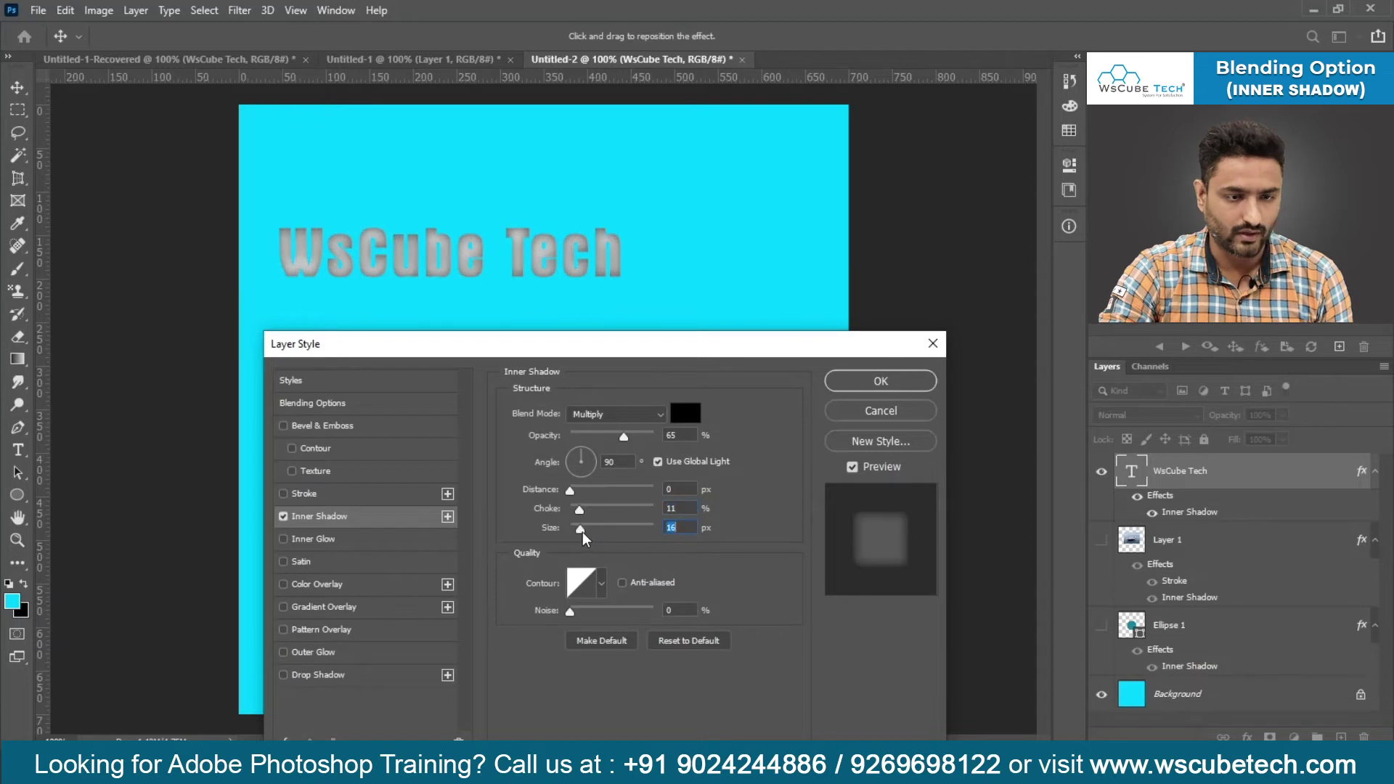
pyautogui.click(870, 382)
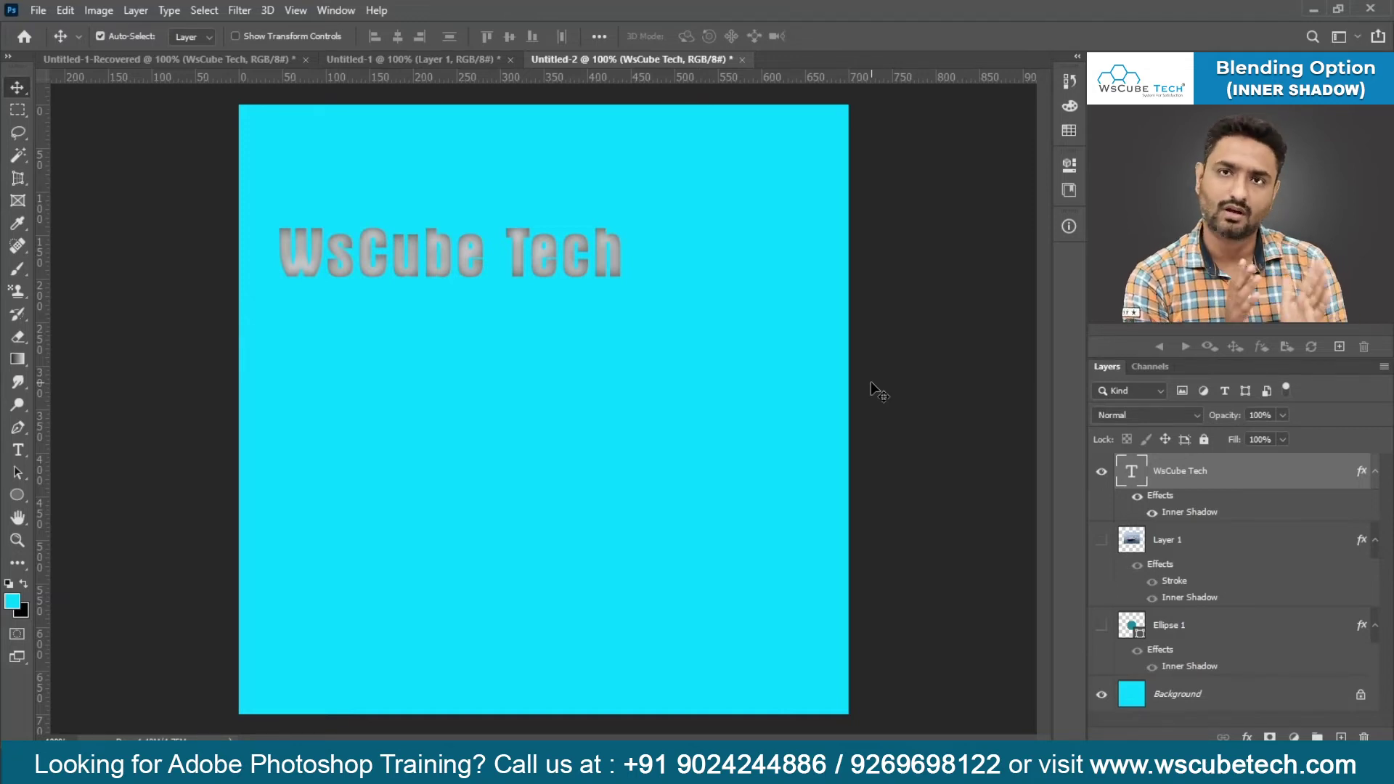
# Set the text layer's fill to 0% and toggle its inner shadow off and back on.
pyautogui.click(1281, 440)
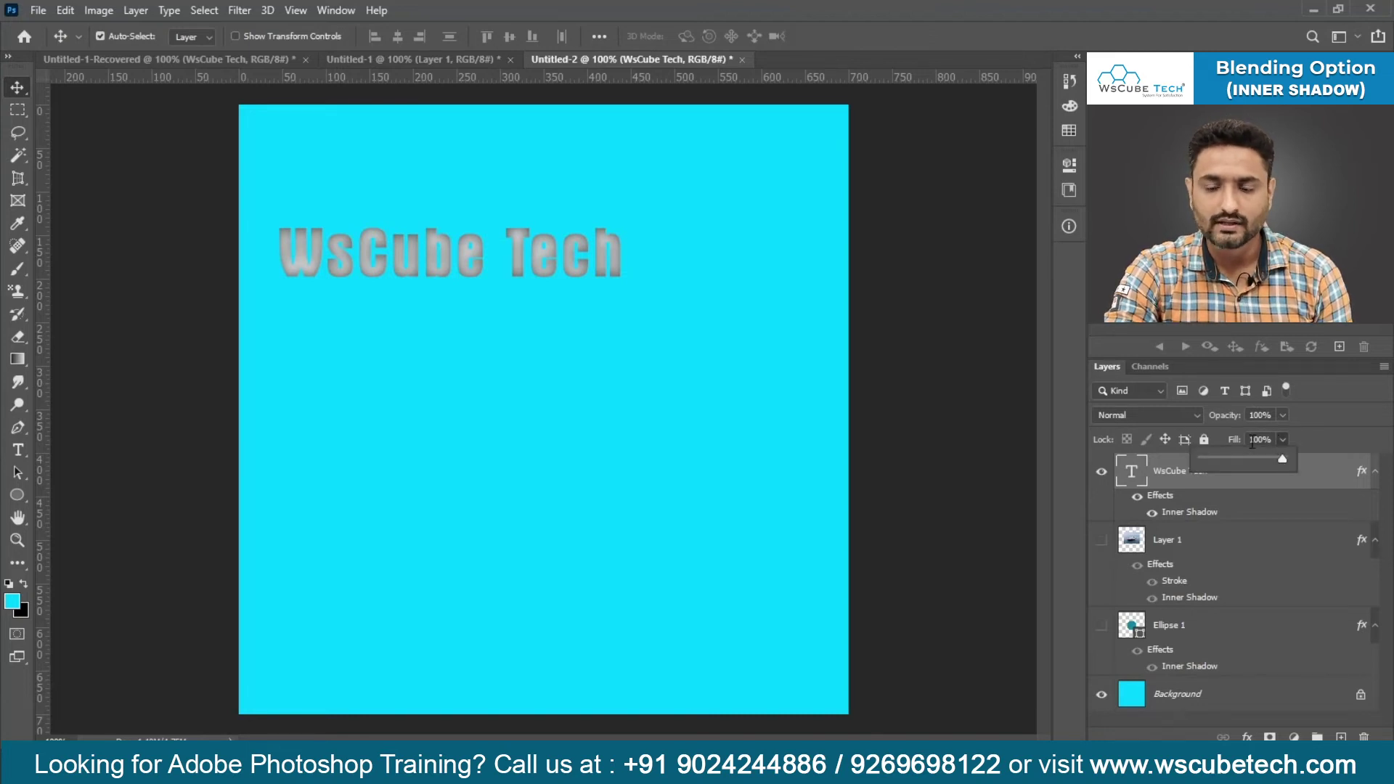
pyautogui.moveTo(1279, 462); pyautogui.dragTo(1182, 464)
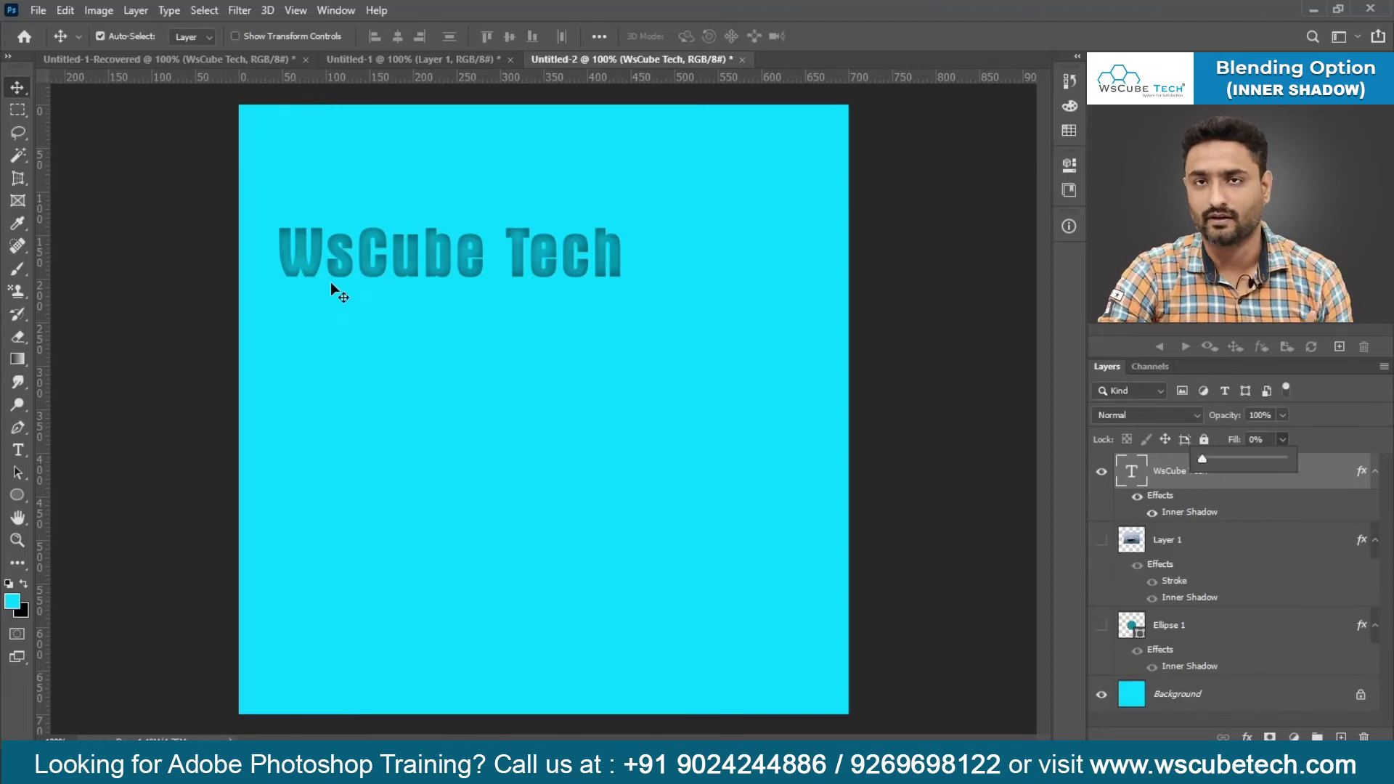
pyautogui.click(1327, 439)
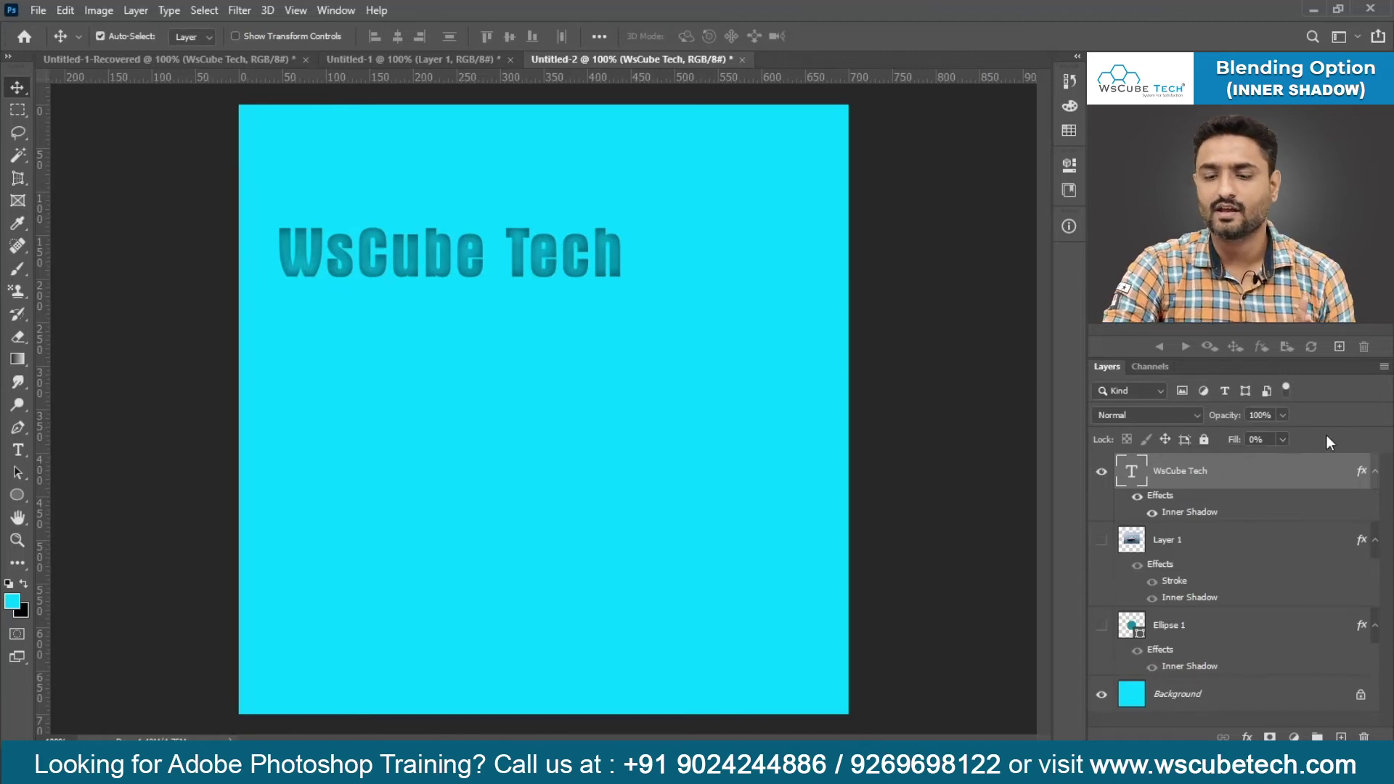
pyautogui.click(1152, 512)
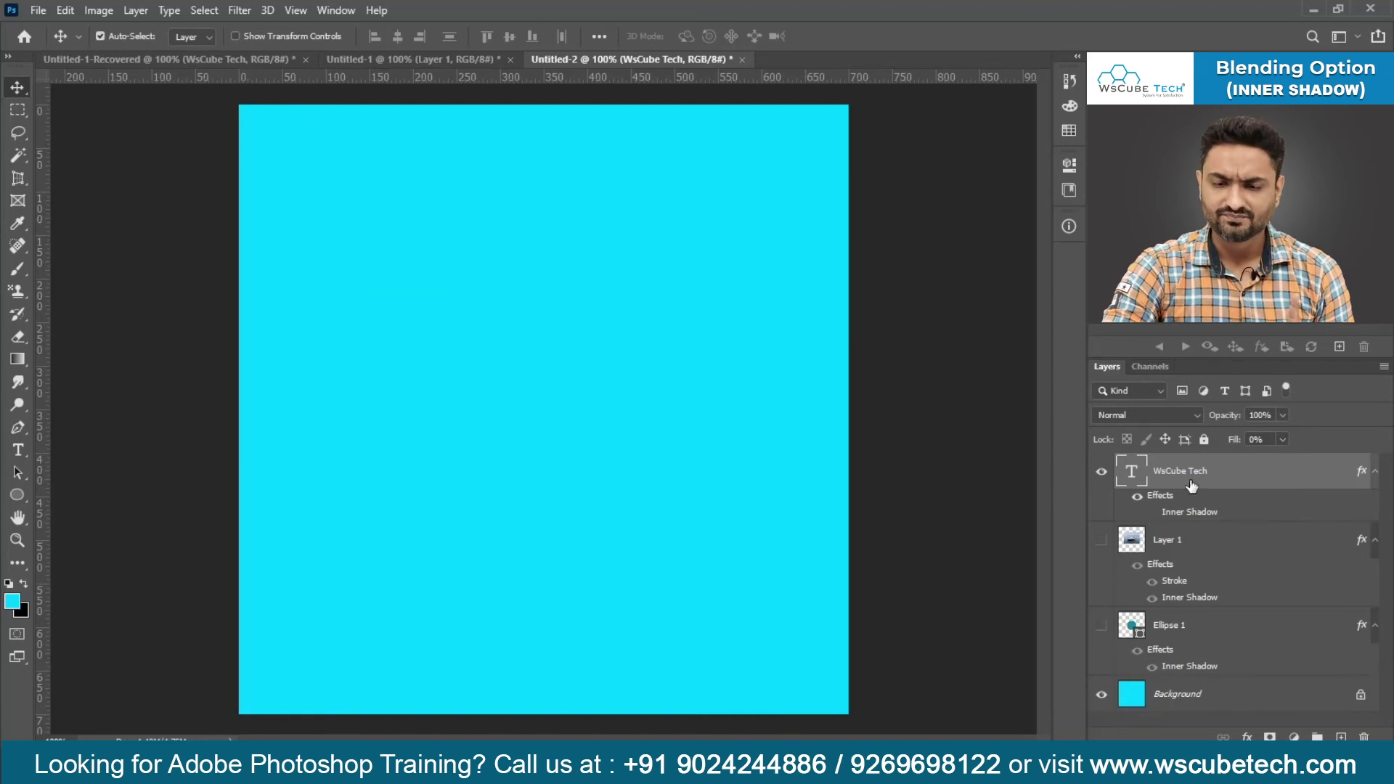
pyautogui.click(1152, 512)
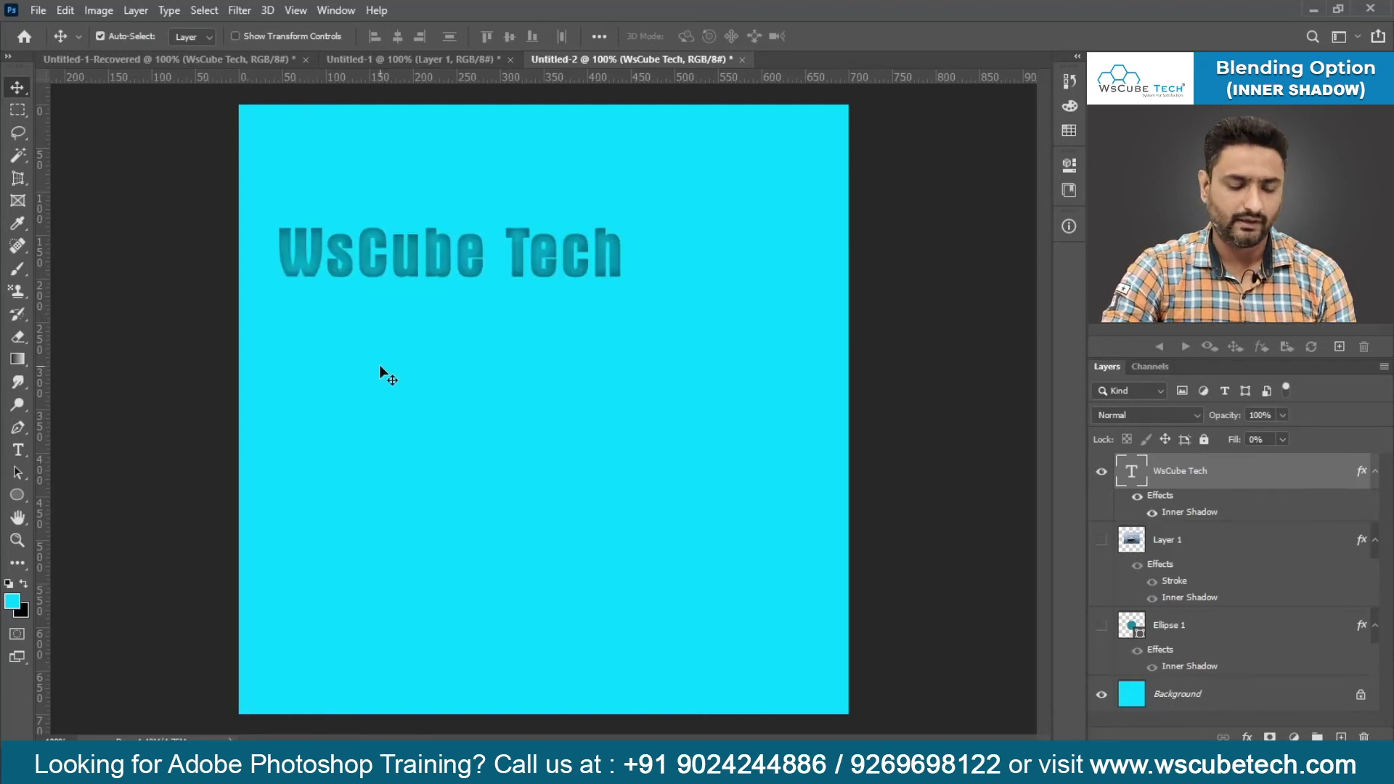
# Add a second white "WsCube Tech" text and place it below the first one.
pyautogui.press('t')
pyautogui.click(331, 367)
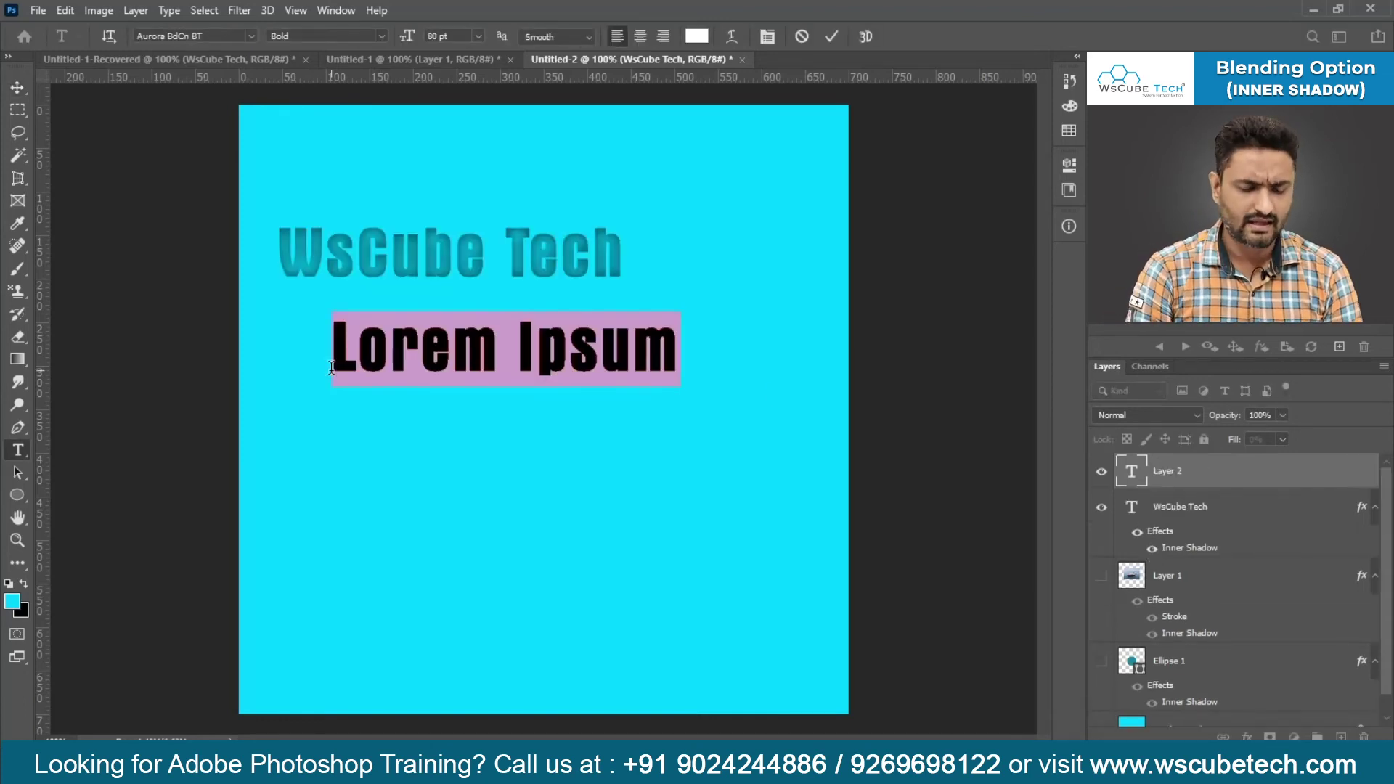
pyautogui.write('WsCube')
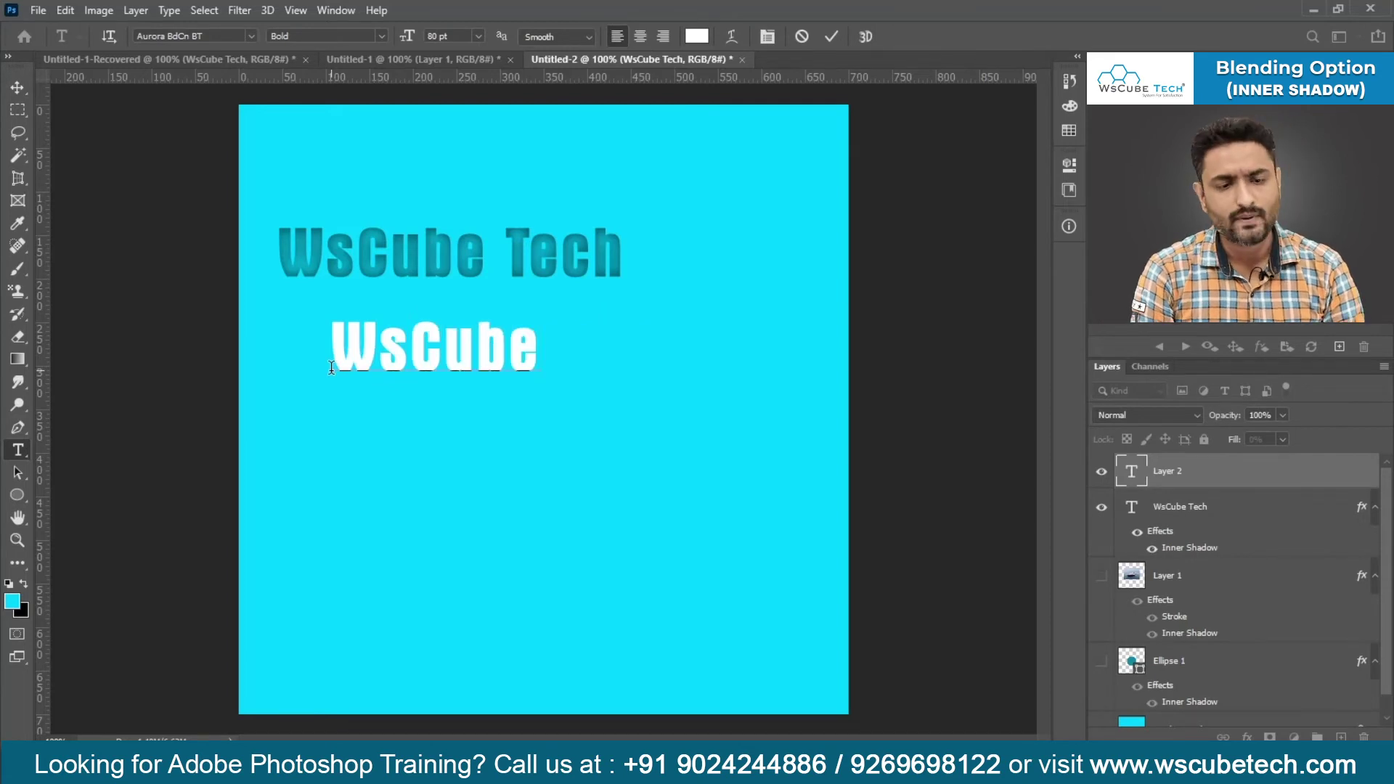
pyautogui.write('Tech')
pyautogui.hotkey('ctrl', 'Return')
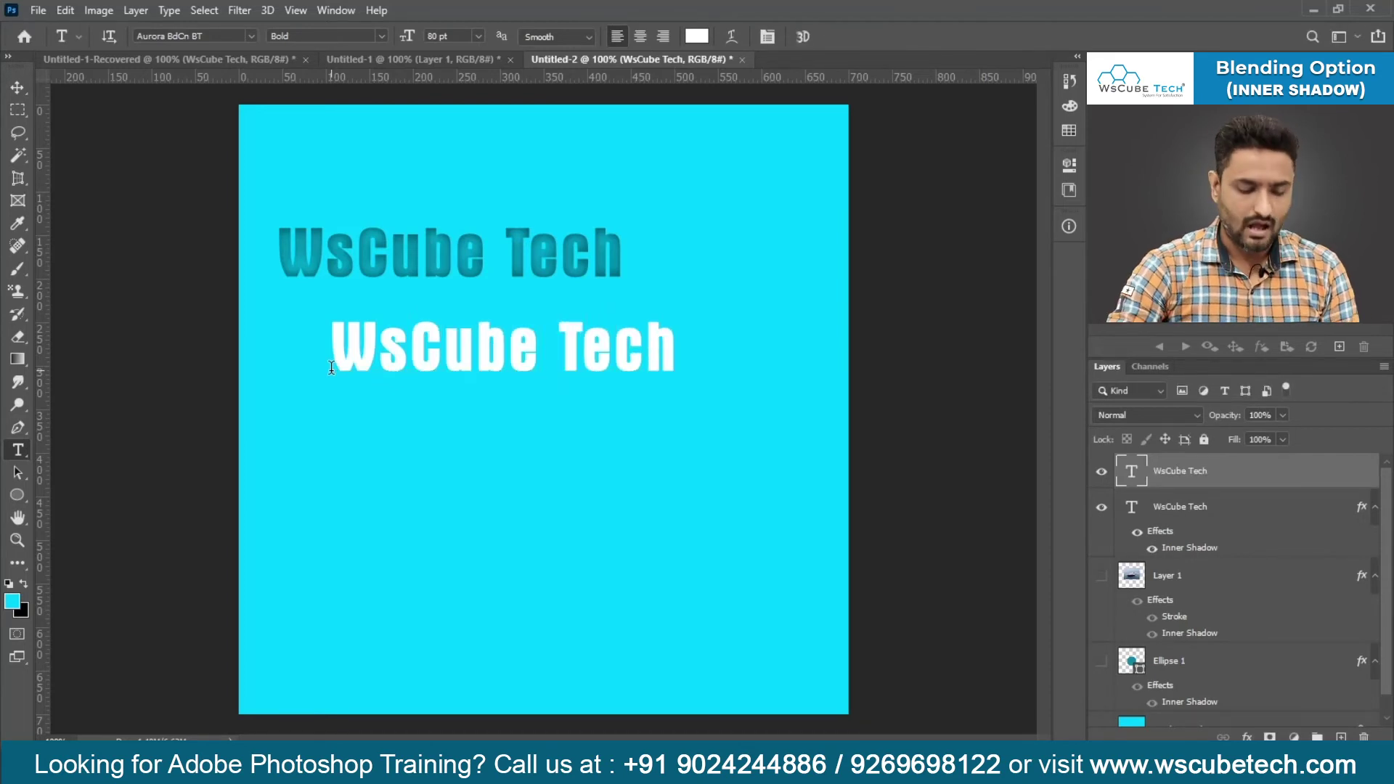
pyautogui.press('v')
pyautogui.moveTo(462, 371); pyautogui.dragTo(433, 427)
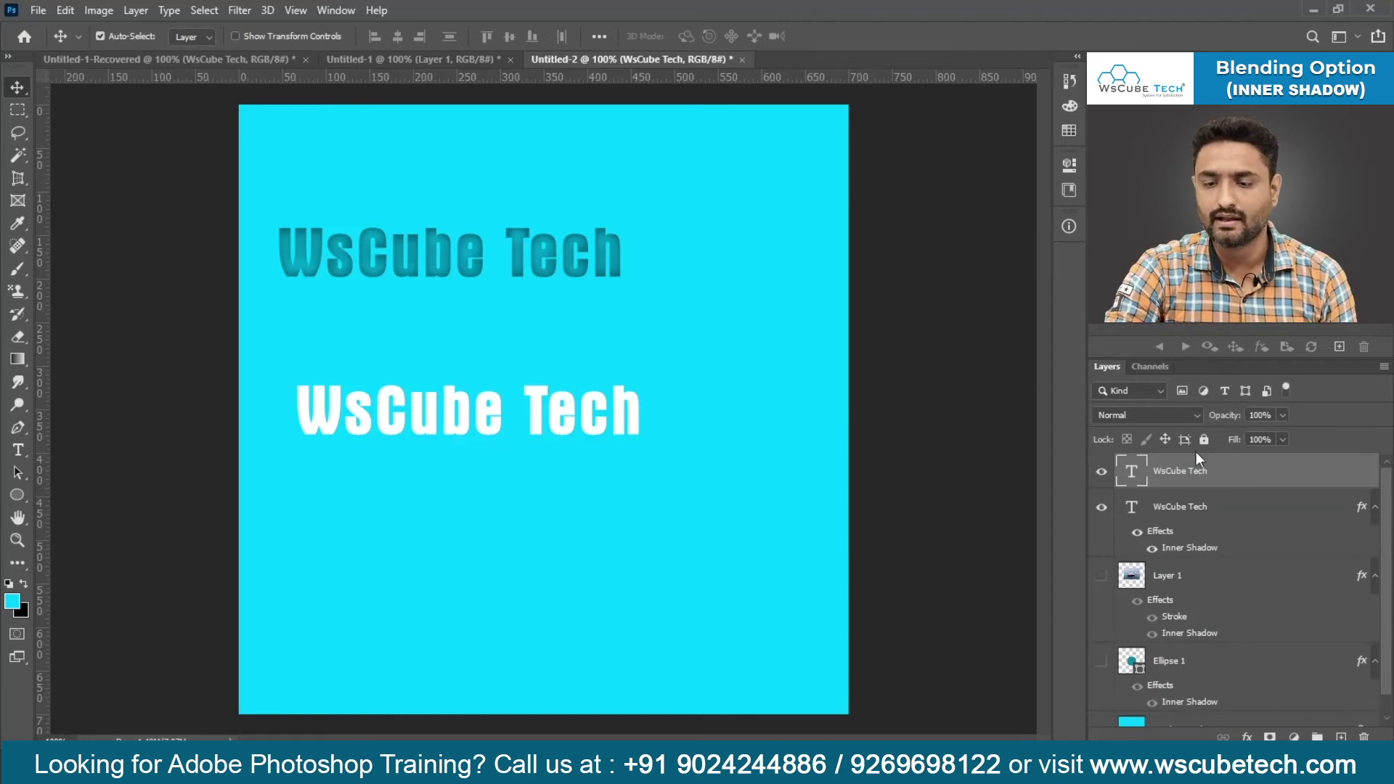
# Lower the second text layer's fill to 0% and restore it to 100%.
pyautogui.click(1283, 439)
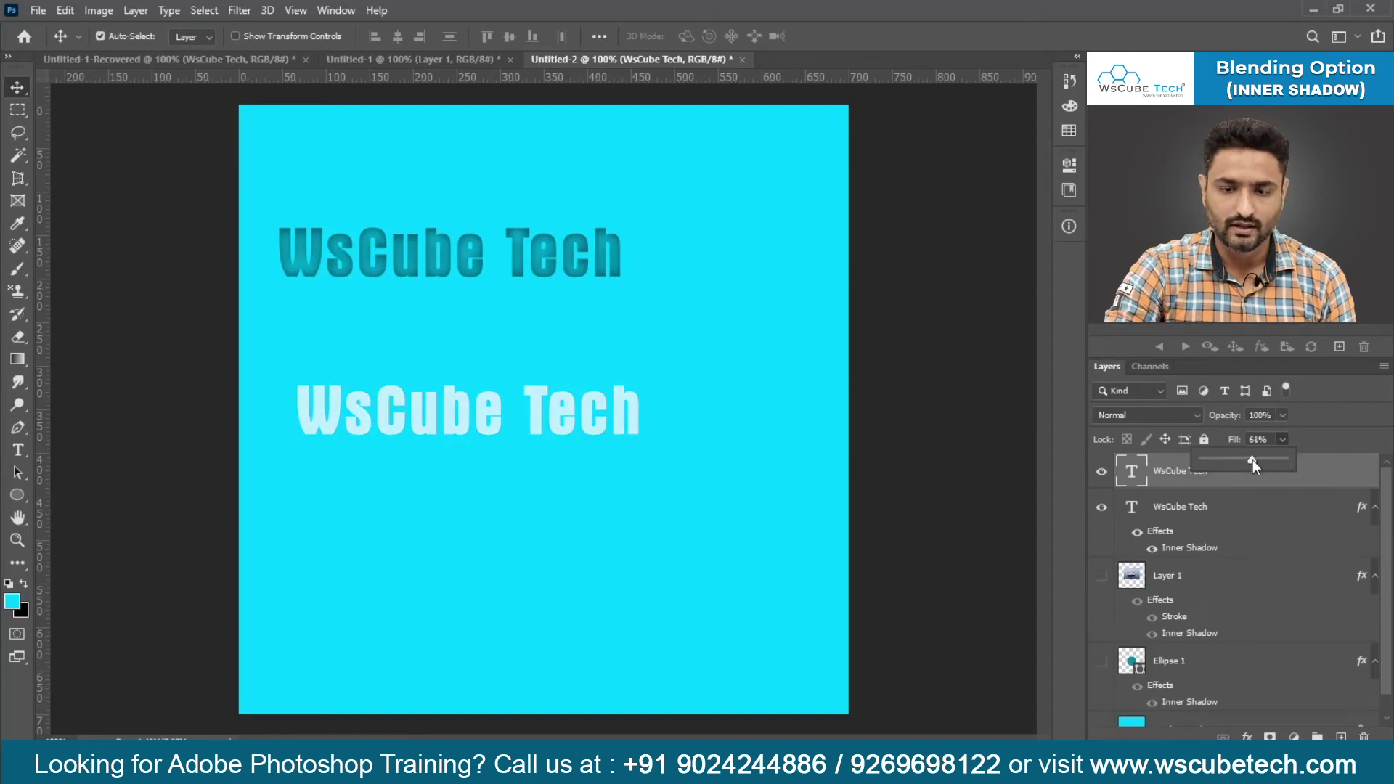
pyautogui.moveTo(1239, 460); pyautogui.dragTo(1203, 459)
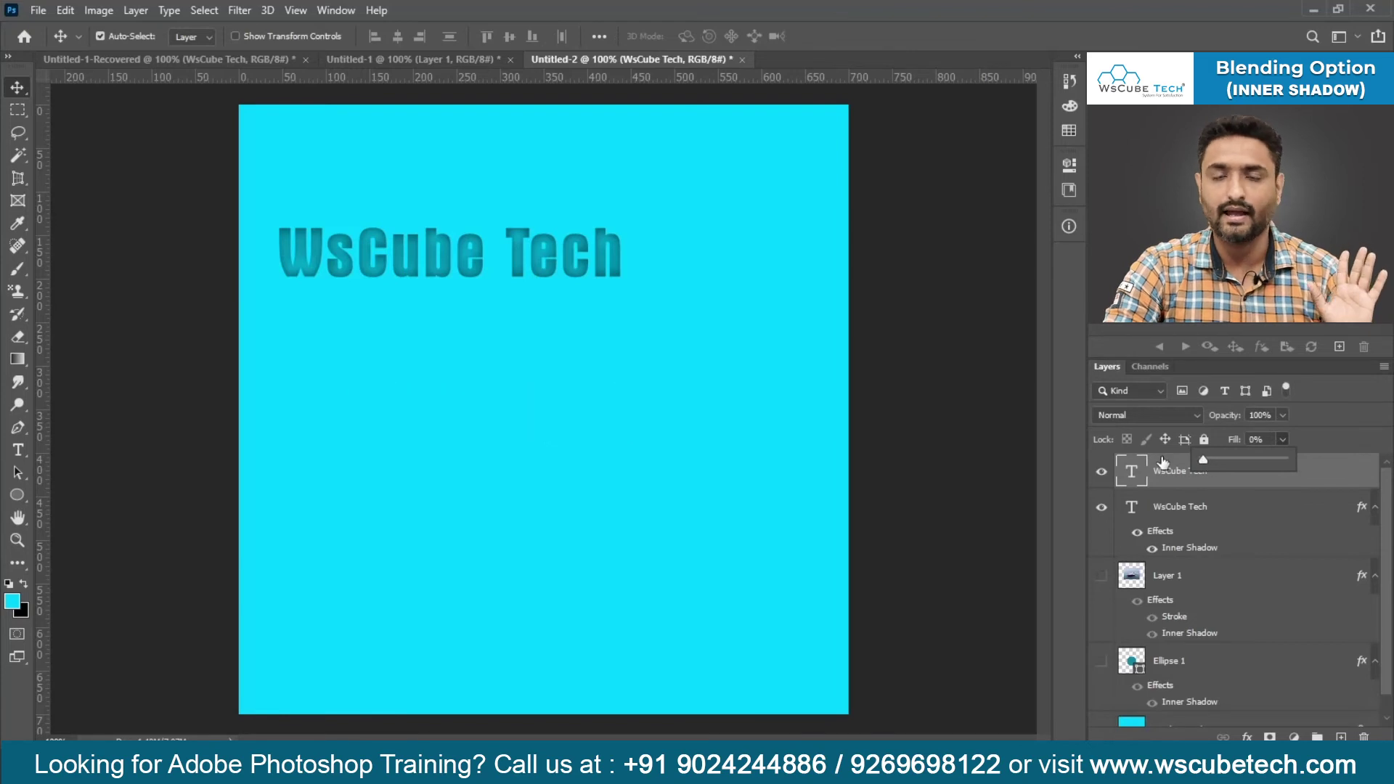
pyautogui.moveTo(1205, 460); pyautogui.dragTo(1301, 437)
pyautogui.click(1283, 414)
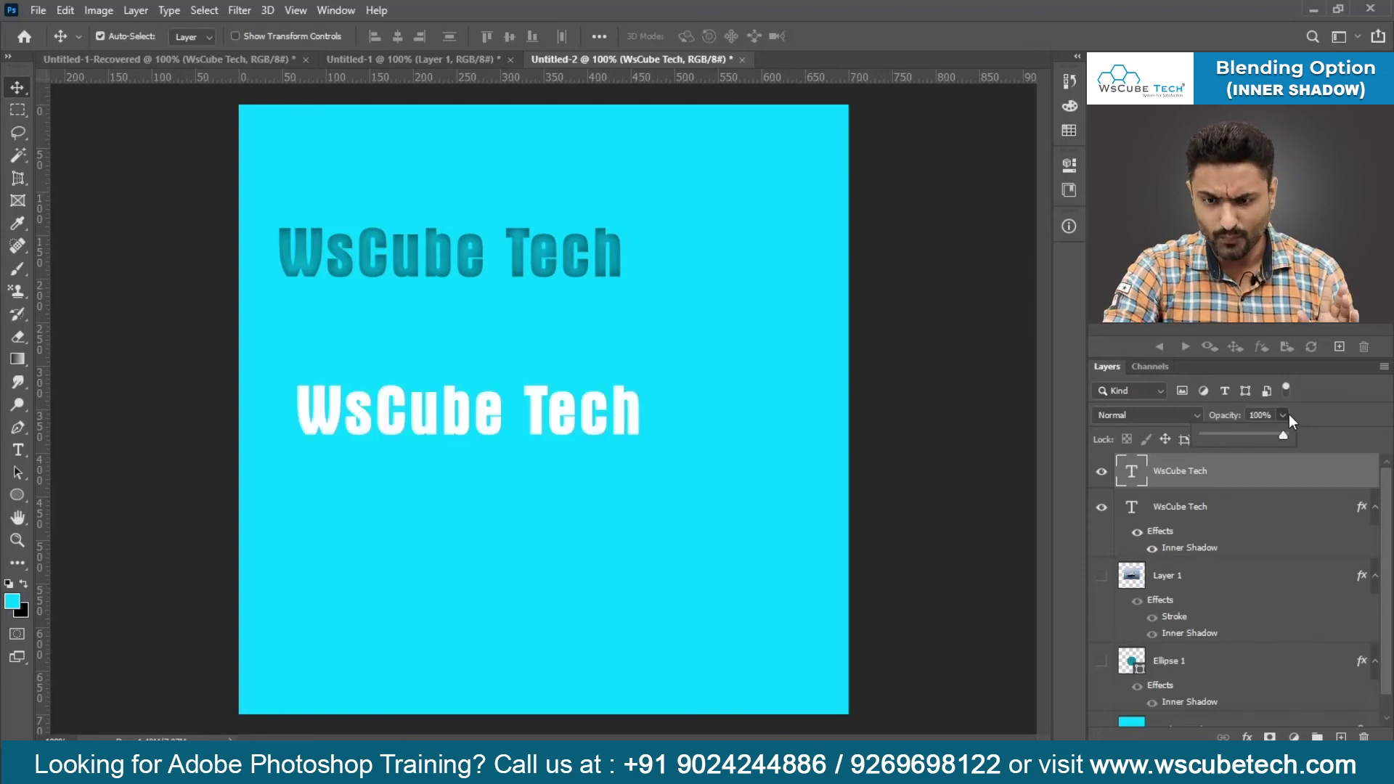
pyautogui.click(1283, 412)
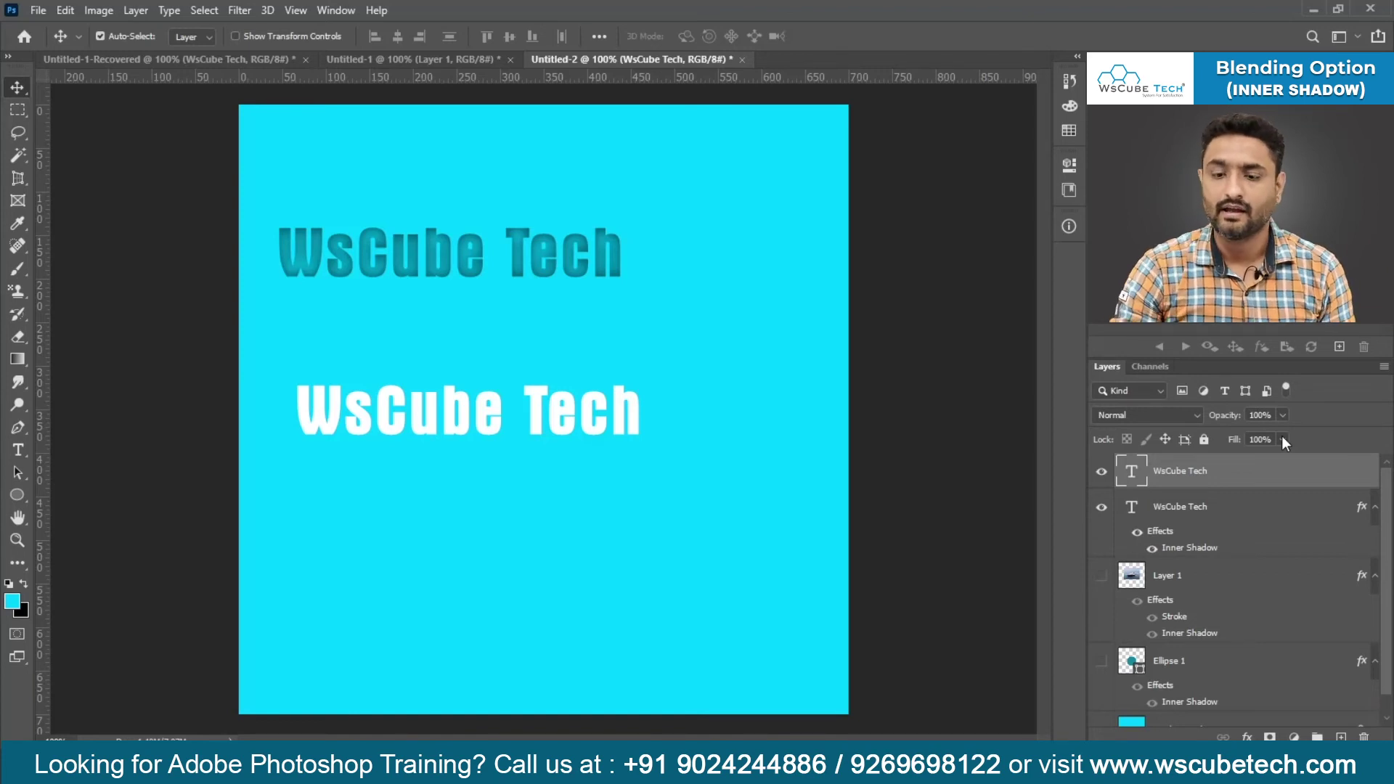
# Move the second text closer beneath the first and set its layer fill to 0%.
pyautogui.moveTo(404, 429); pyautogui.dragTo(369, 376)
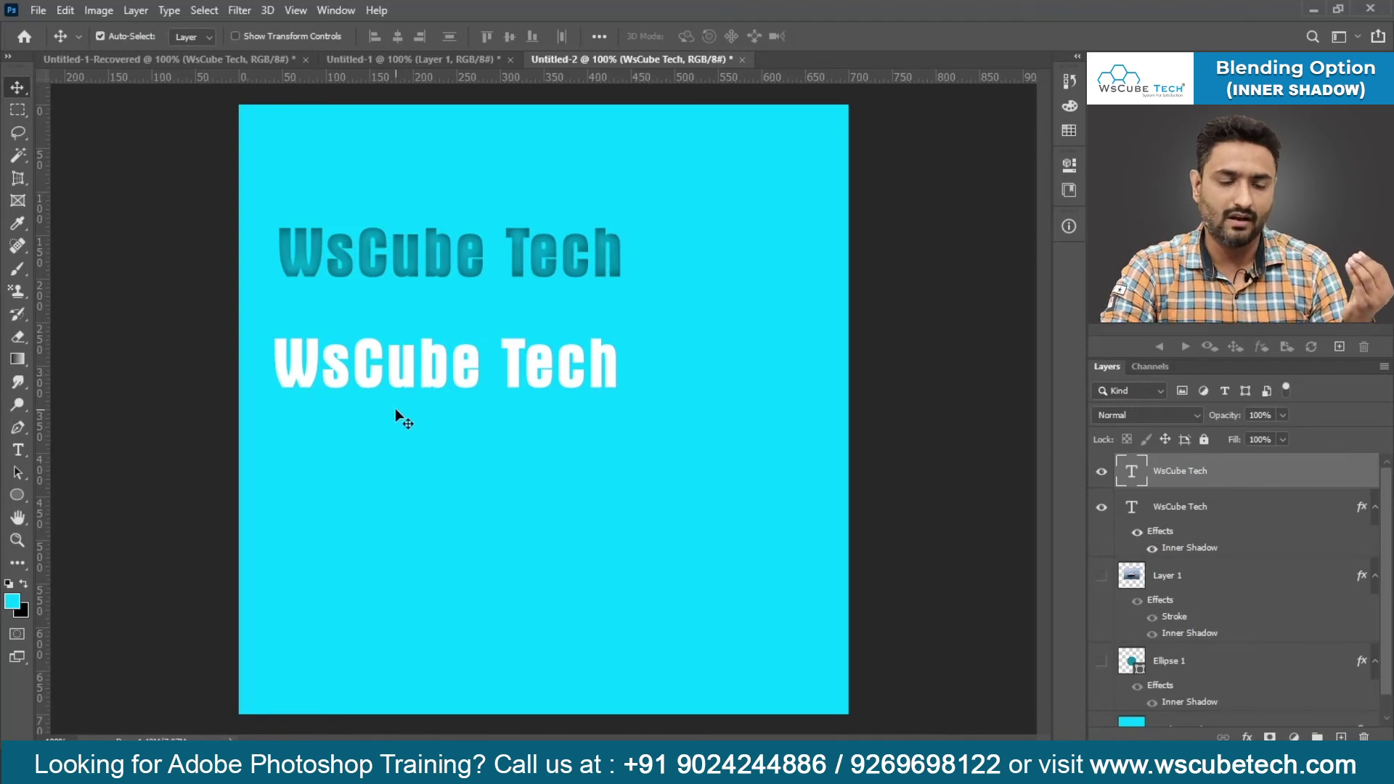
pyautogui.click(1283, 434)
pyautogui.moveTo(1282, 460); pyautogui.dragTo(1128, 445)
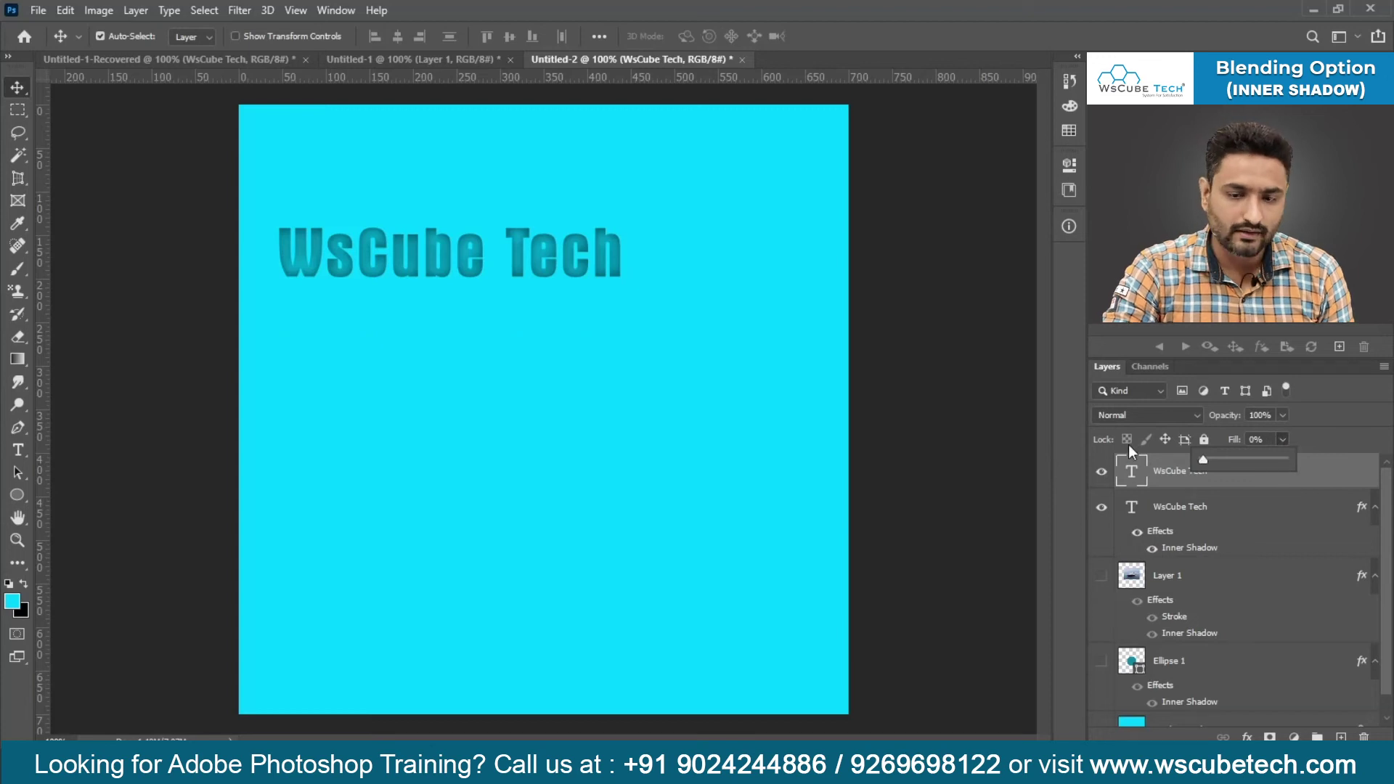
pyautogui.click(1247, 492)
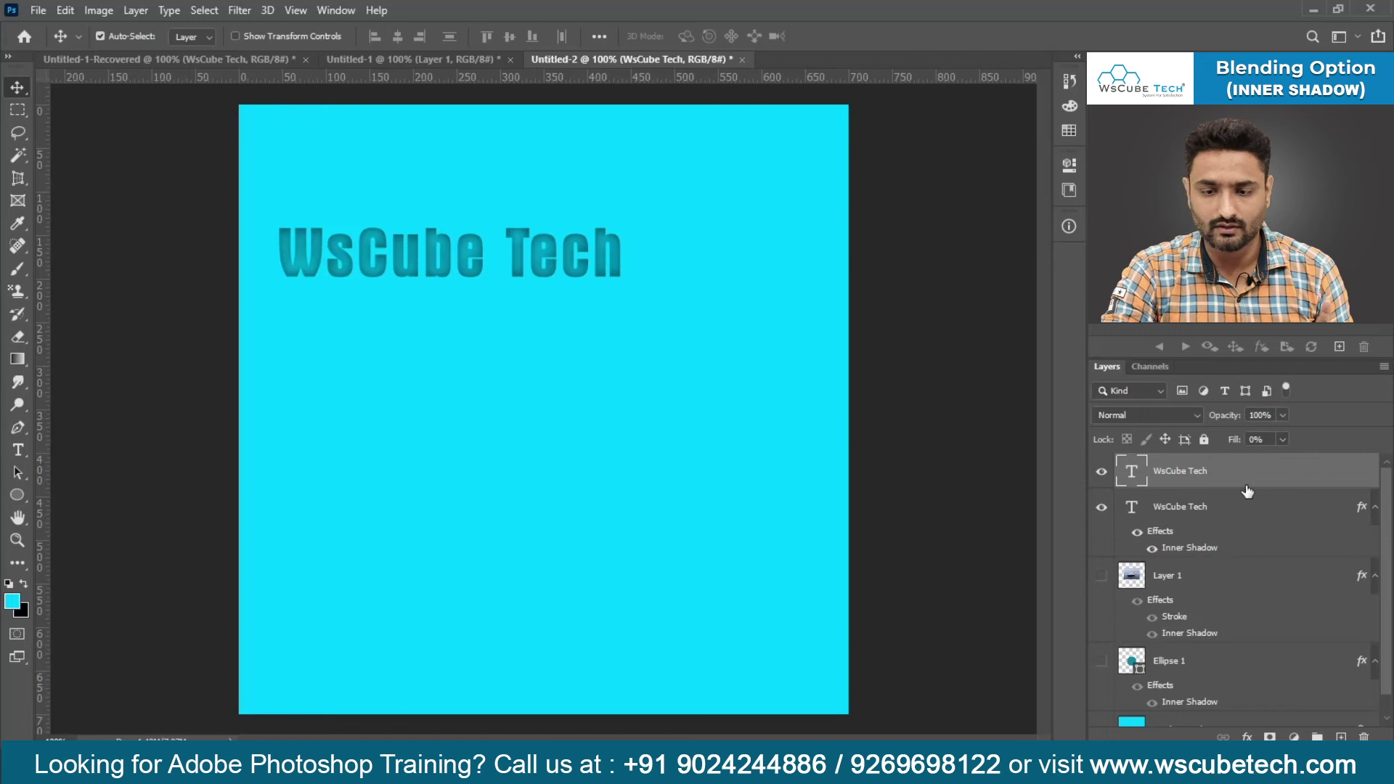
# Try a 13 px outside stroke with the foliage pattern on the second text and cancel it.
pyautogui.doubleClick(1247, 492)
pyautogui.click(355, 472)
pyautogui.moveTo(545, 324); pyautogui.dragTo(633, 467)
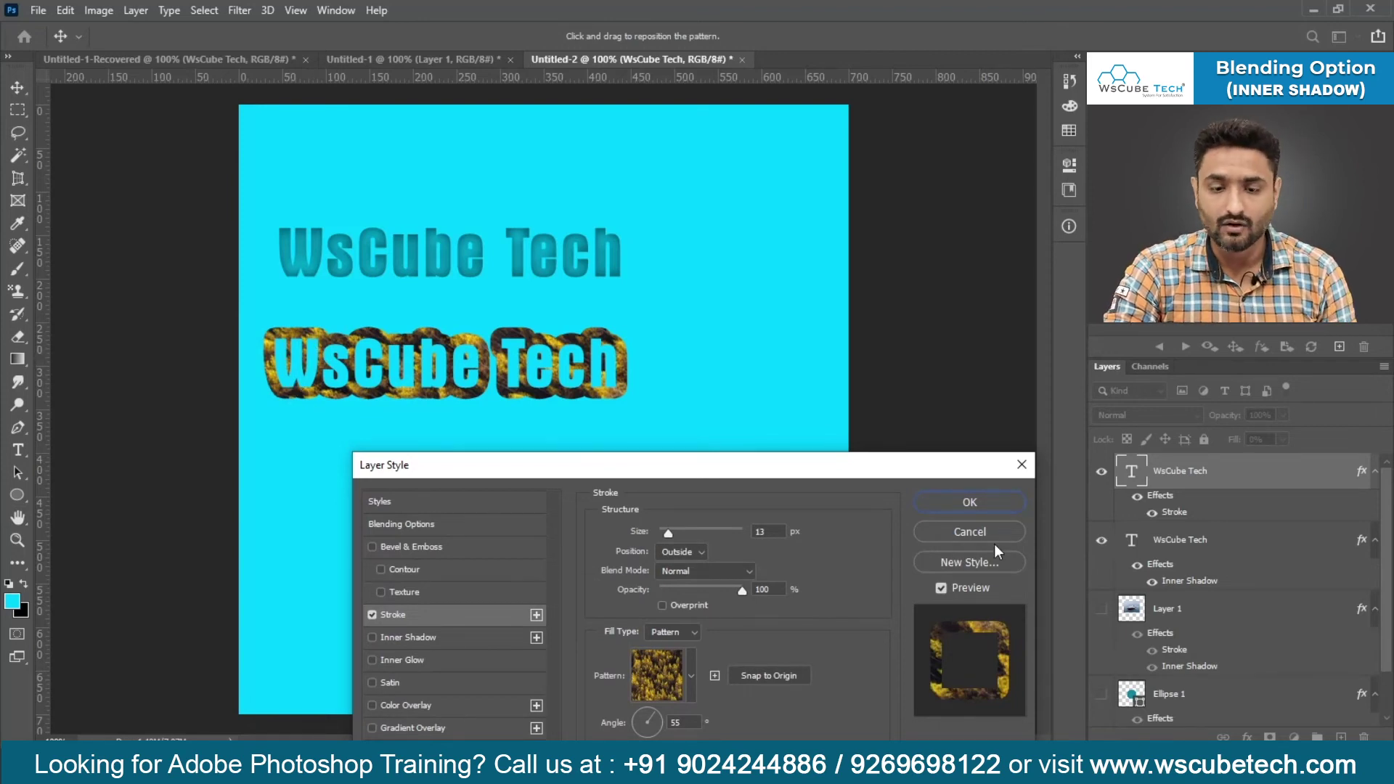
pyautogui.click(972, 536)
# Lower the second text layer's opacity to 0%, try a 13 px outside pattern stroke on it and switch the stroke off again.
pyautogui.click(1281, 417)
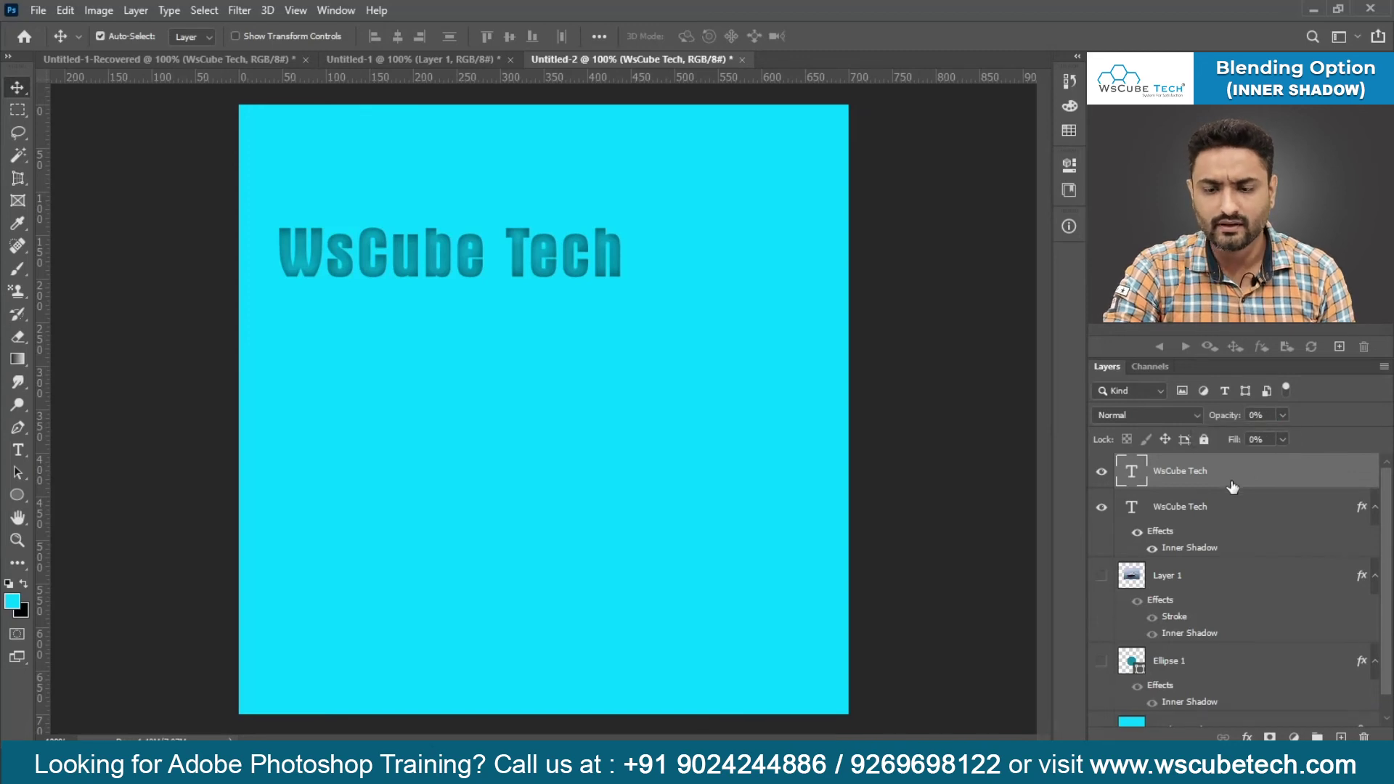
pyautogui.doubleClick(1197, 481)
pyautogui.click(485, 469)
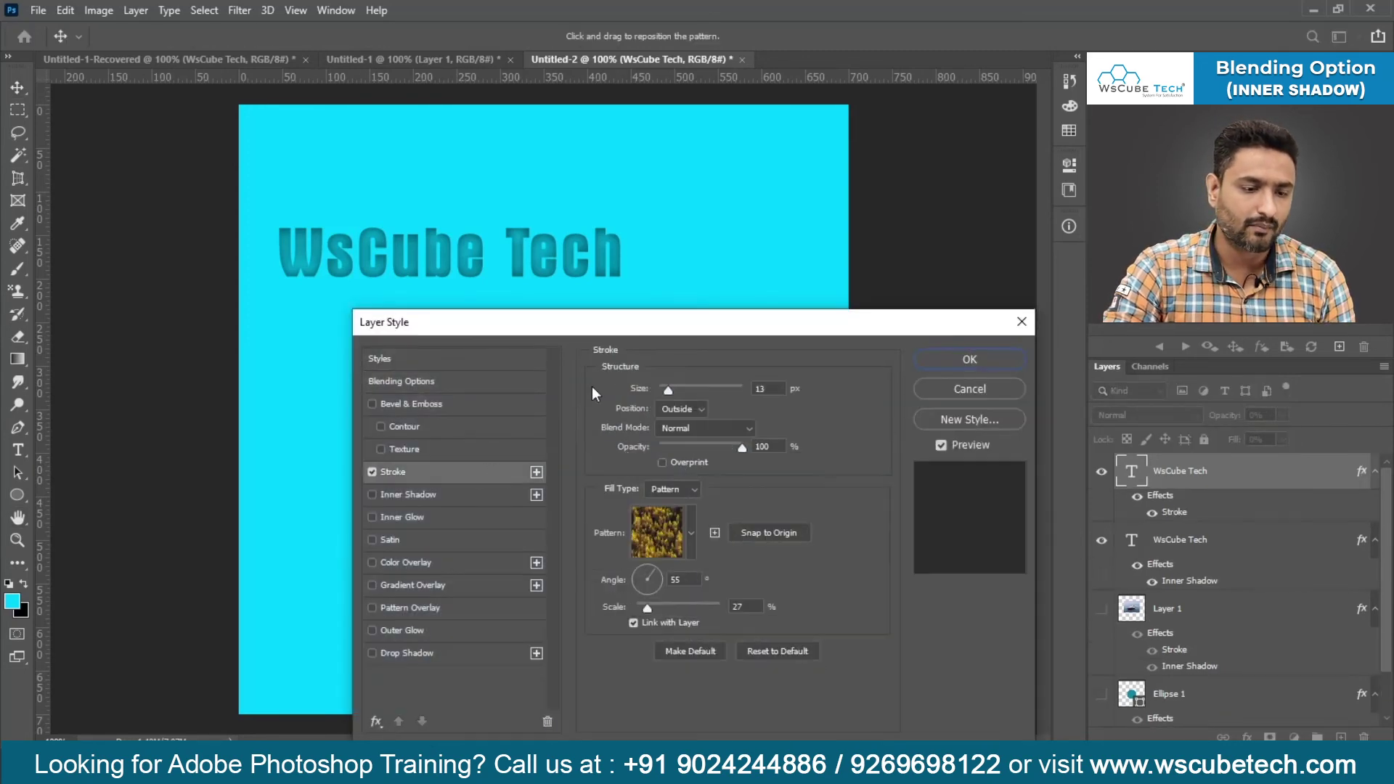
pyautogui.moveTo(682, 321); pyautogui.dragTo(697, 553)
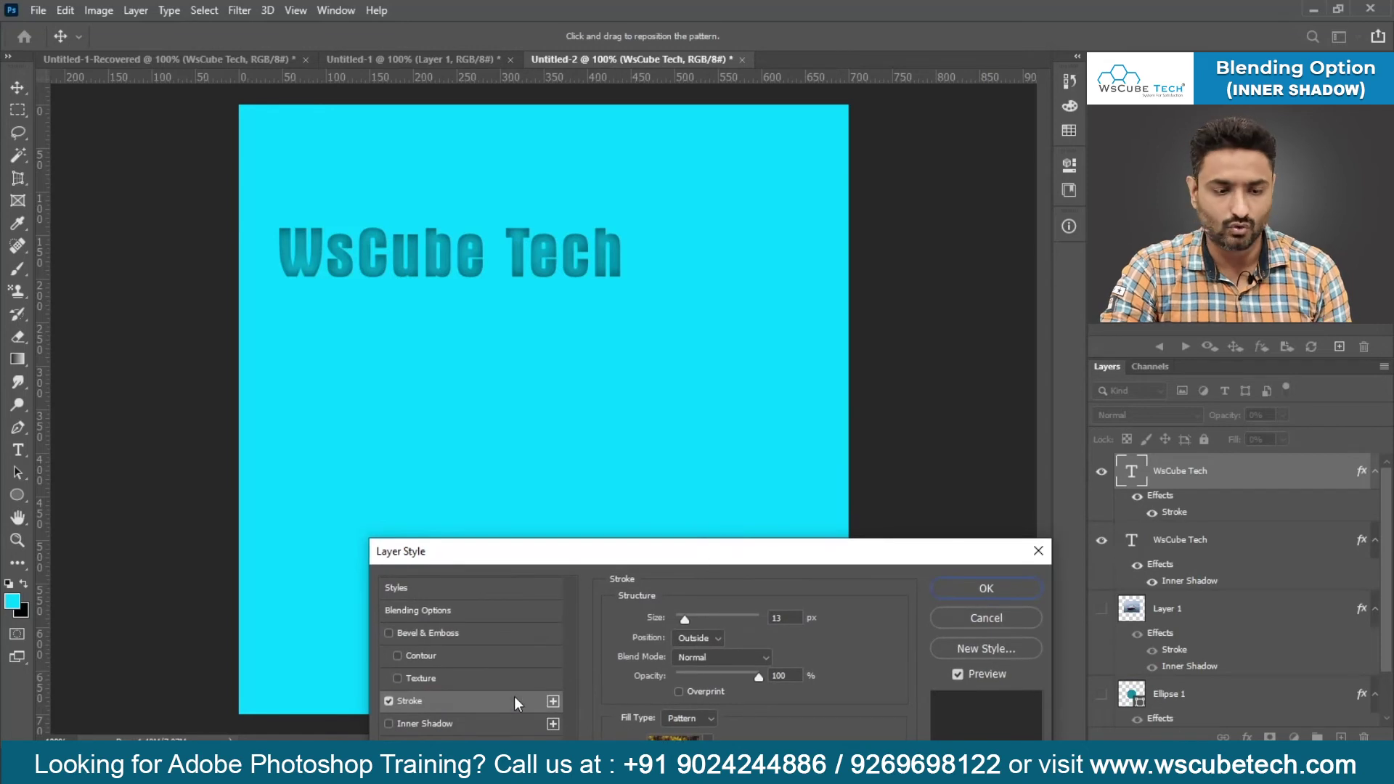
pyautogui.click(389, 701)
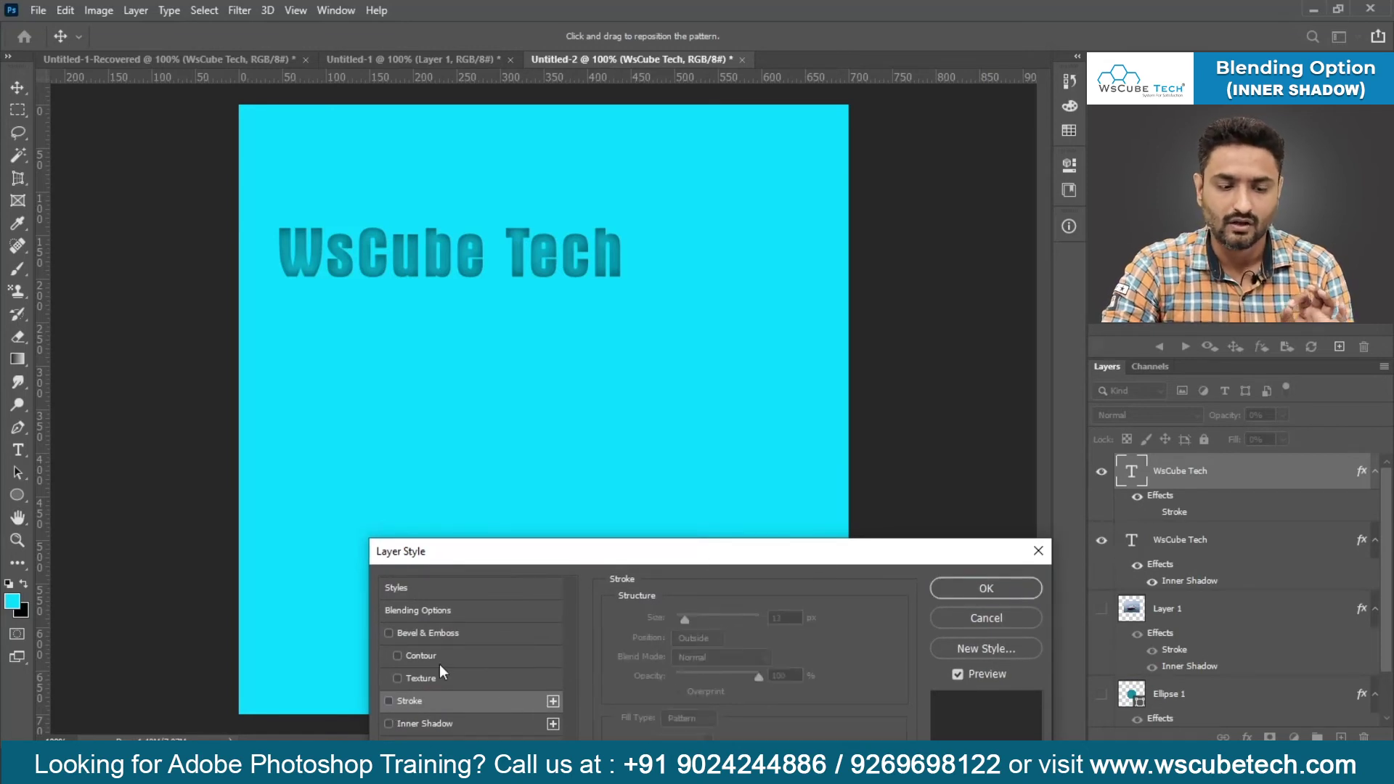
pyautogui.click(1004, 587)
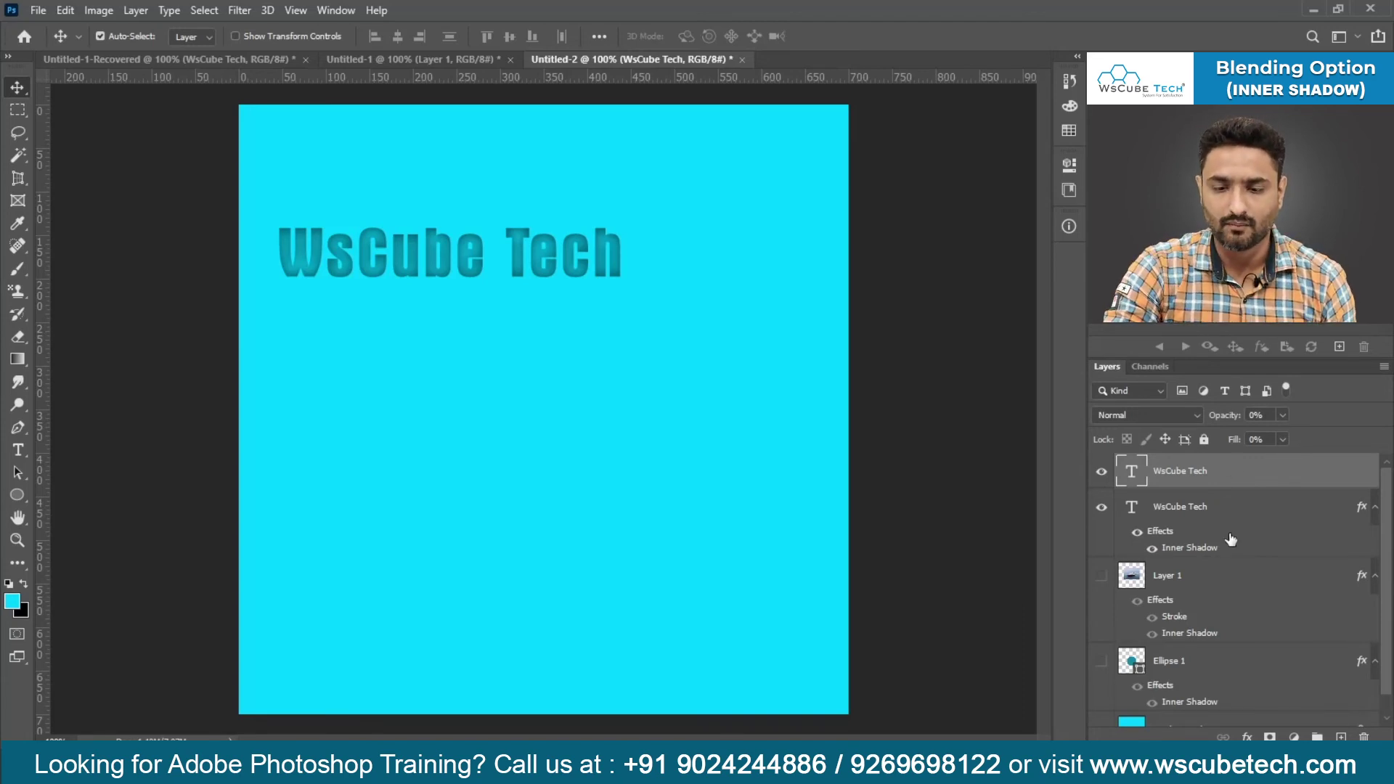
# Apply a 13 px outside stroke with the yellow foliage pattern to the second text and set its layer opacity to 100%.
pyautogui.doubleClick(1243, 482)
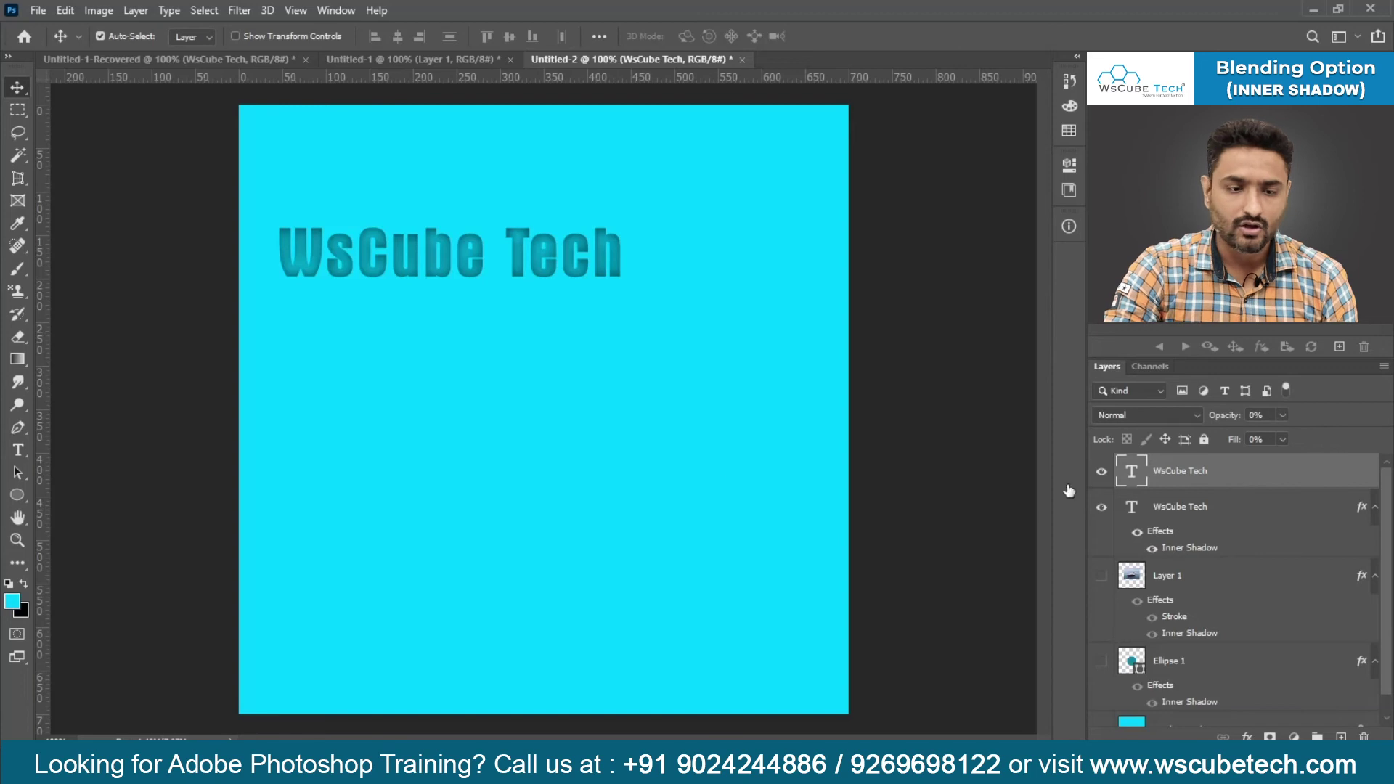
pyautogui.click(490, 474)
pyautogui.moveTo(642, 328); pyautogui.dragTo(652, 413)
pyautogui.click(997, 442)
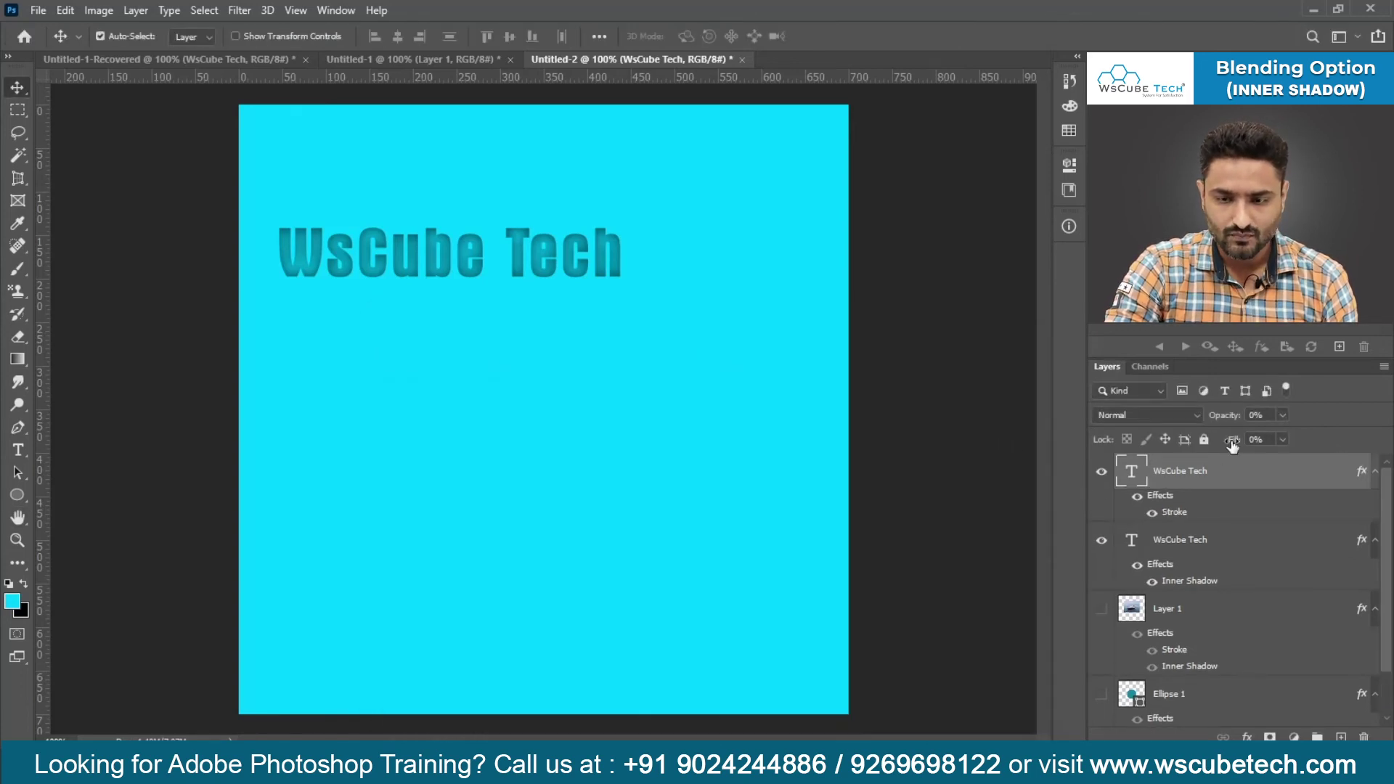
pyautogui.click(1282, 415)
pyautogui.moveTo(1281, 434); pyautogui.dragTo(1363, 435)
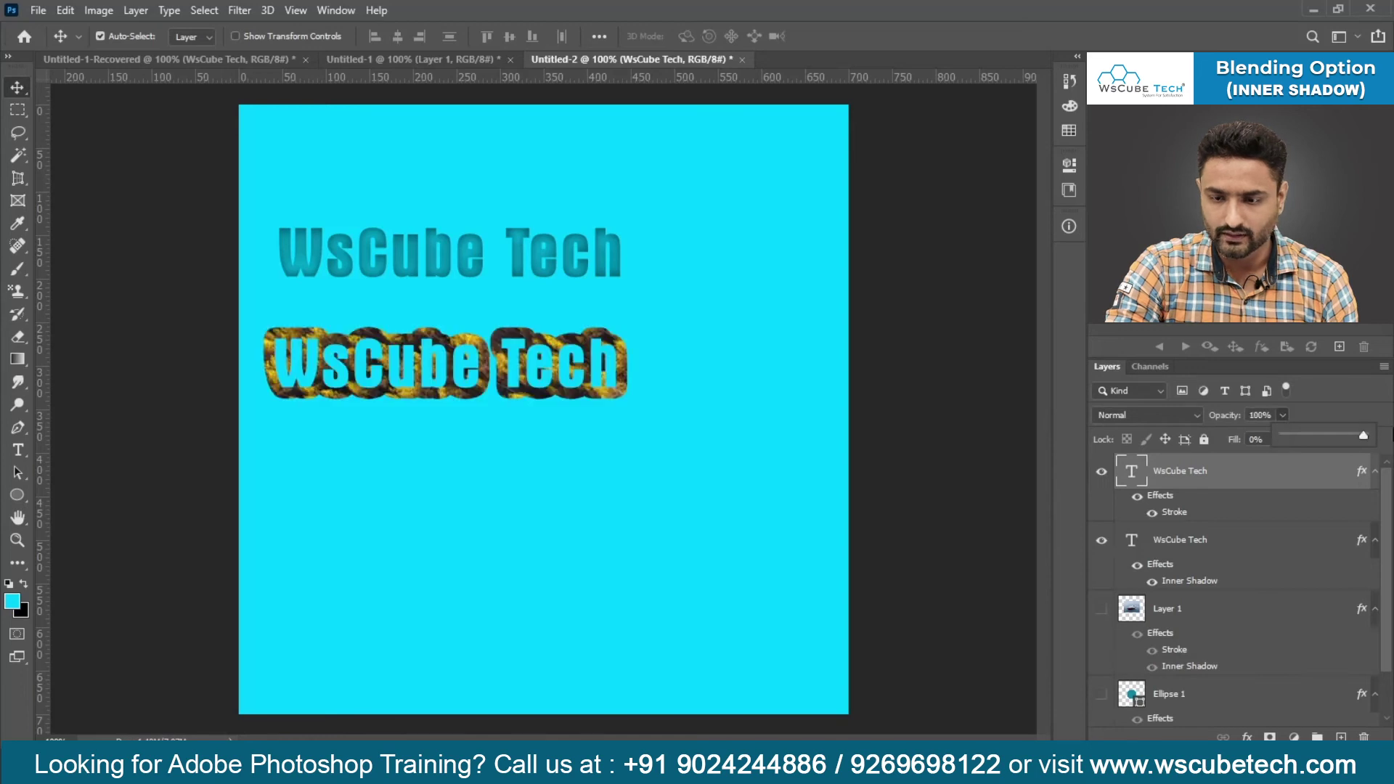
pyautogui.click(1299, 416)
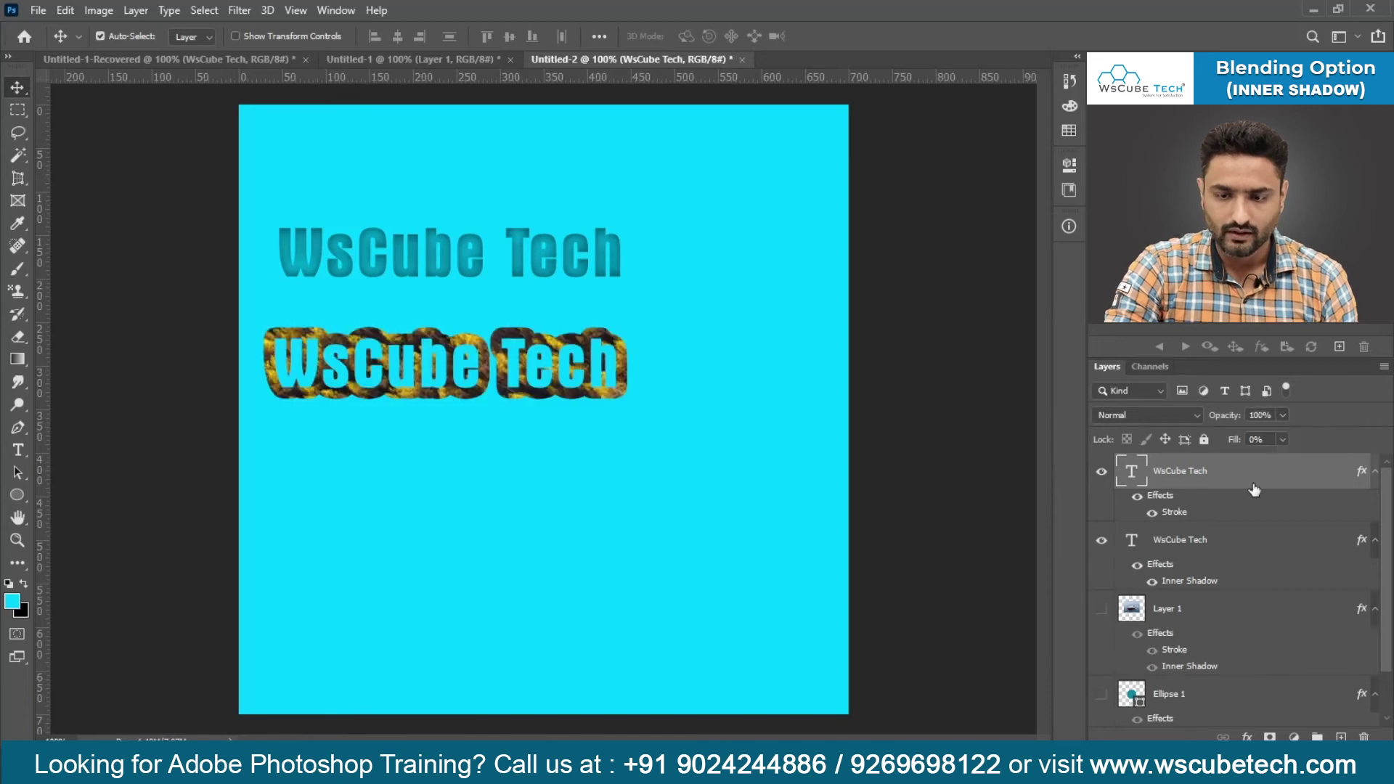
# Reduce the second text's pattern stroke to a size of 1 px.
pyautogui.doubleClick(1174, 512)
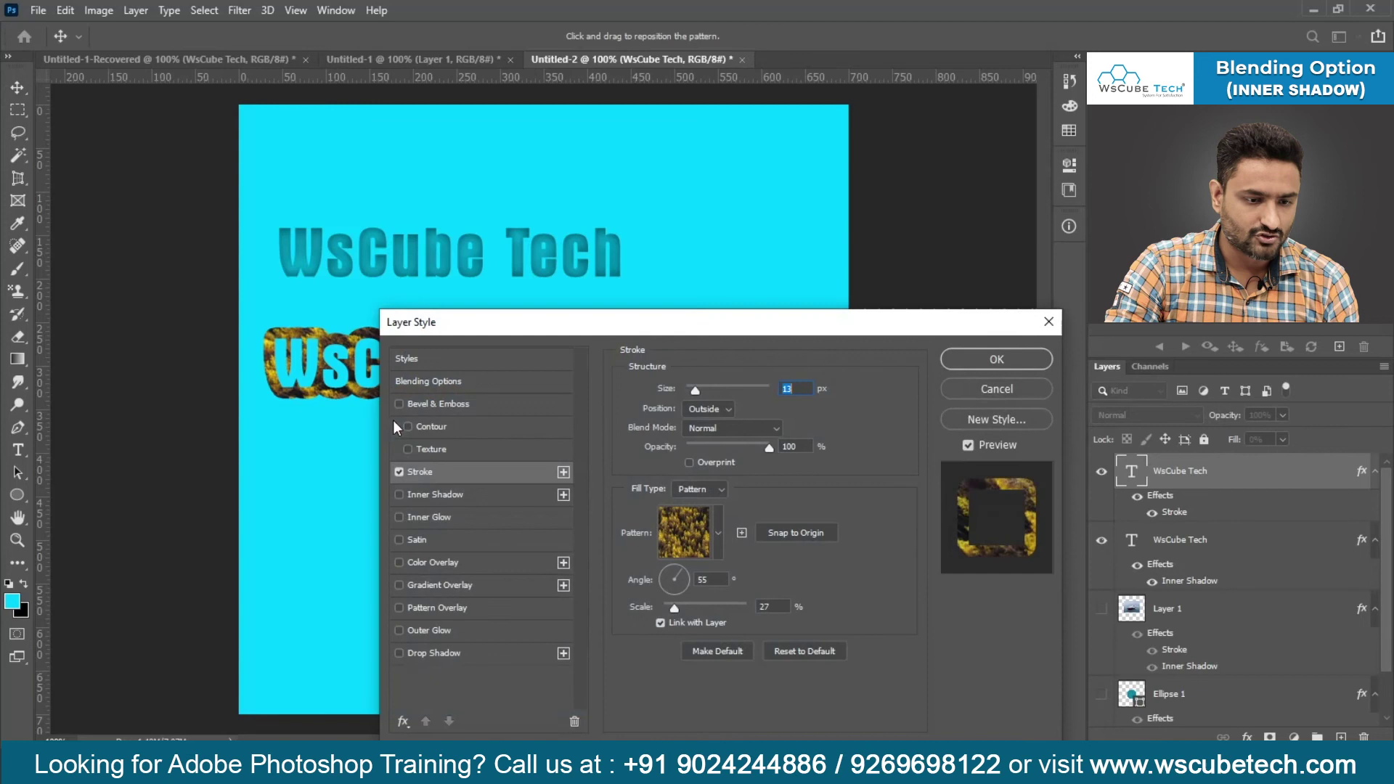
pyautogui.click(716, 527)
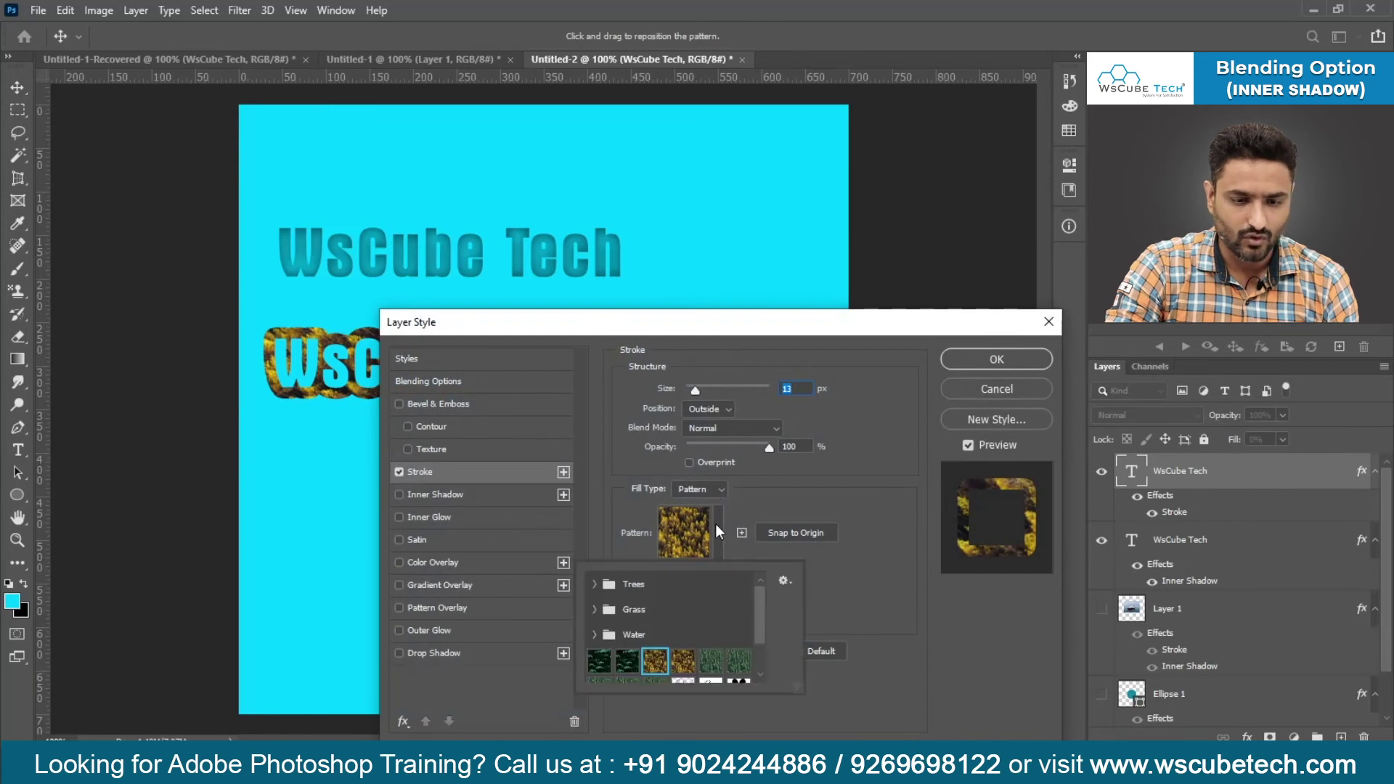
pyautogui.click(716, 524)
pyautogui.moveTo(695, 392); pyautogui.dragTo(686, 391)
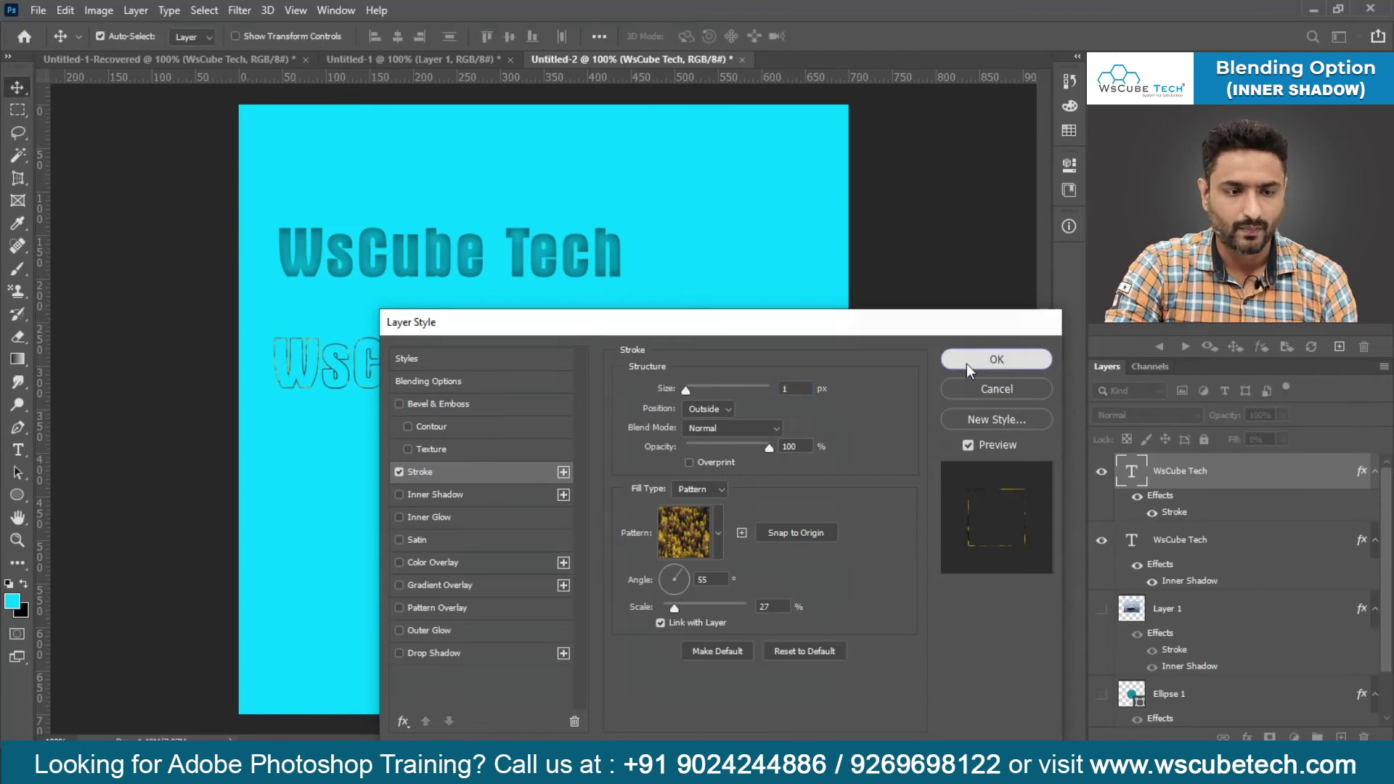
pyautogui.click(959, 358)
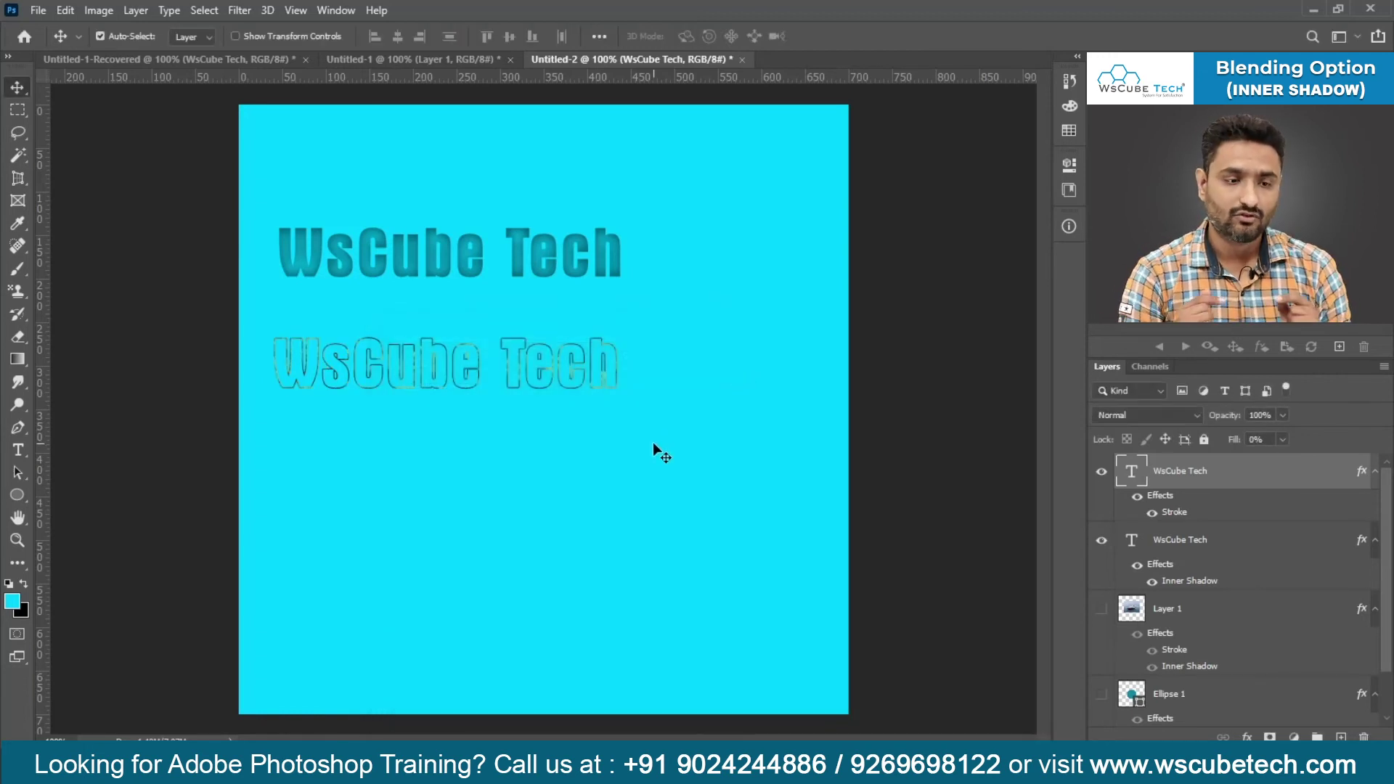